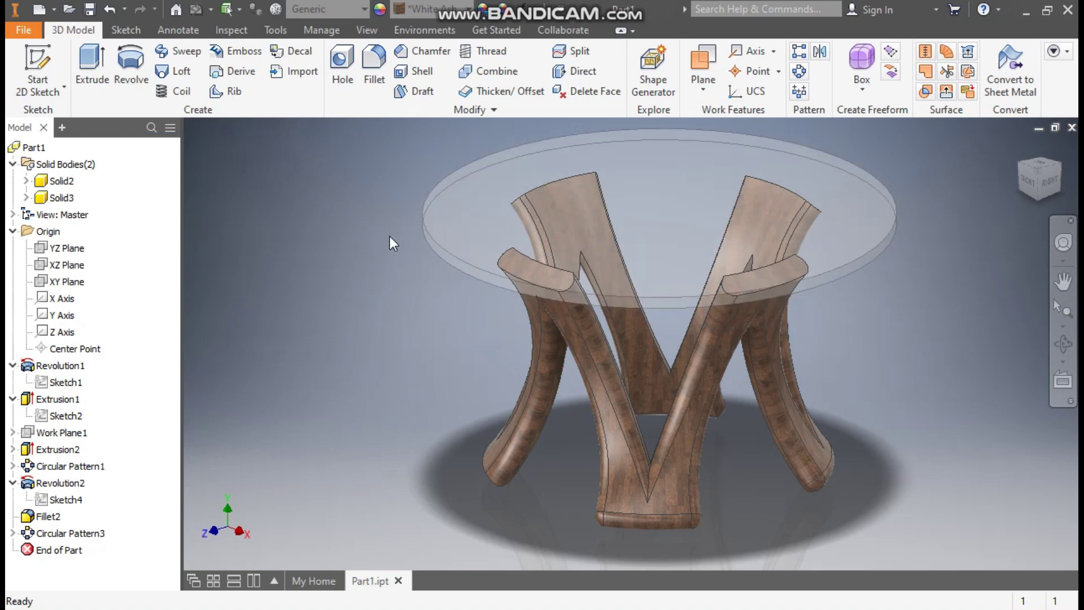
Create a new part from the metric Standard (mm).ipt template and start a 2D sketch on the XY plane.
{"action": "left_click", "coordinate": [36, 11]}
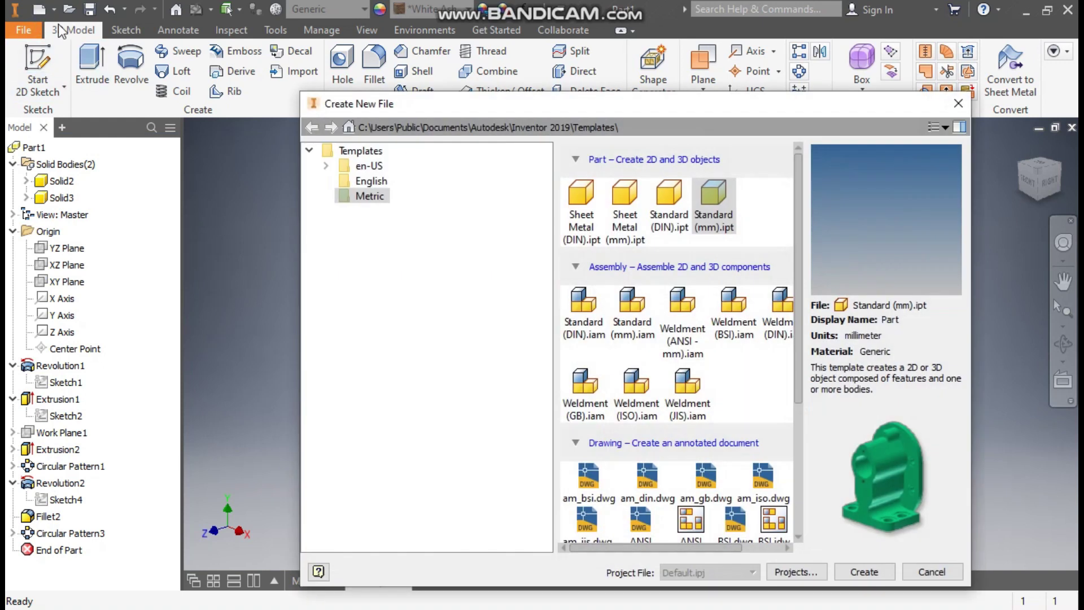
{"action": "left_click", "coordinate": [717, 195]}
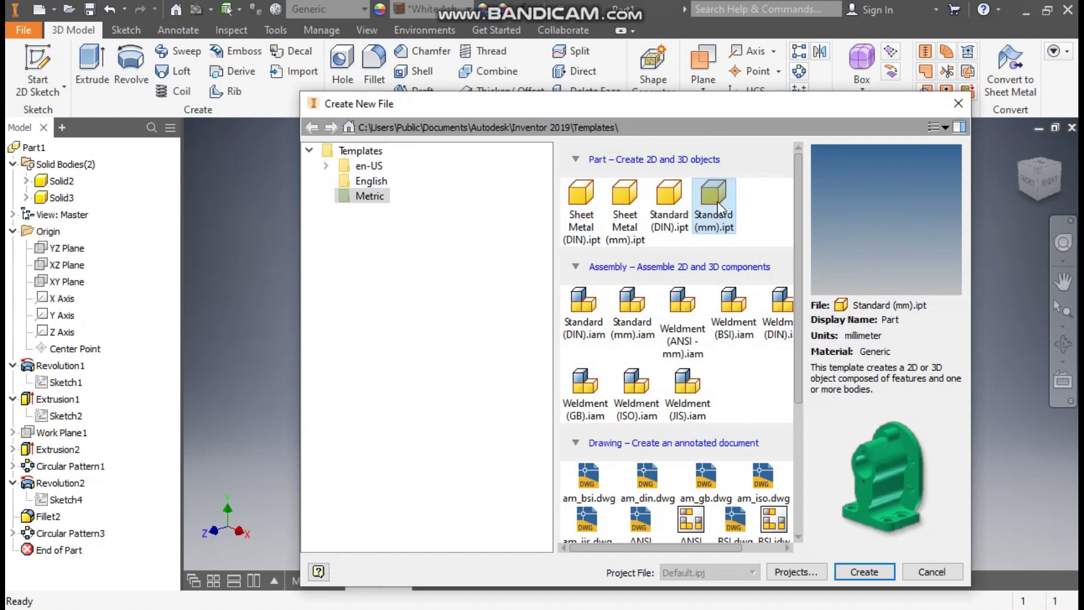
{"action": "left_click", "coordinate": [858, 572]}
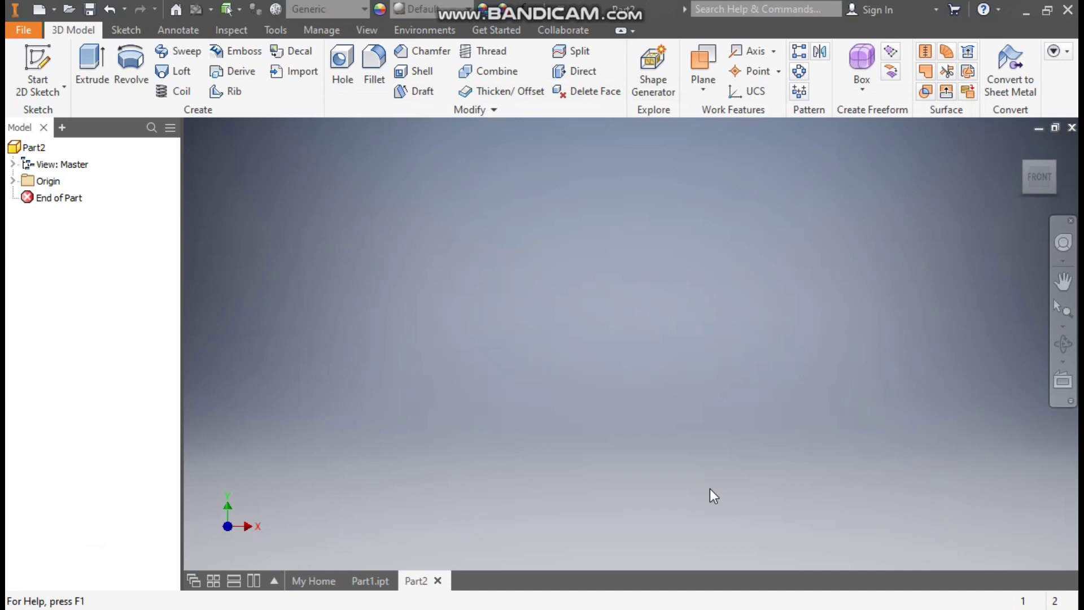
{"action": "left_click", "coordinate": [34, 56]}
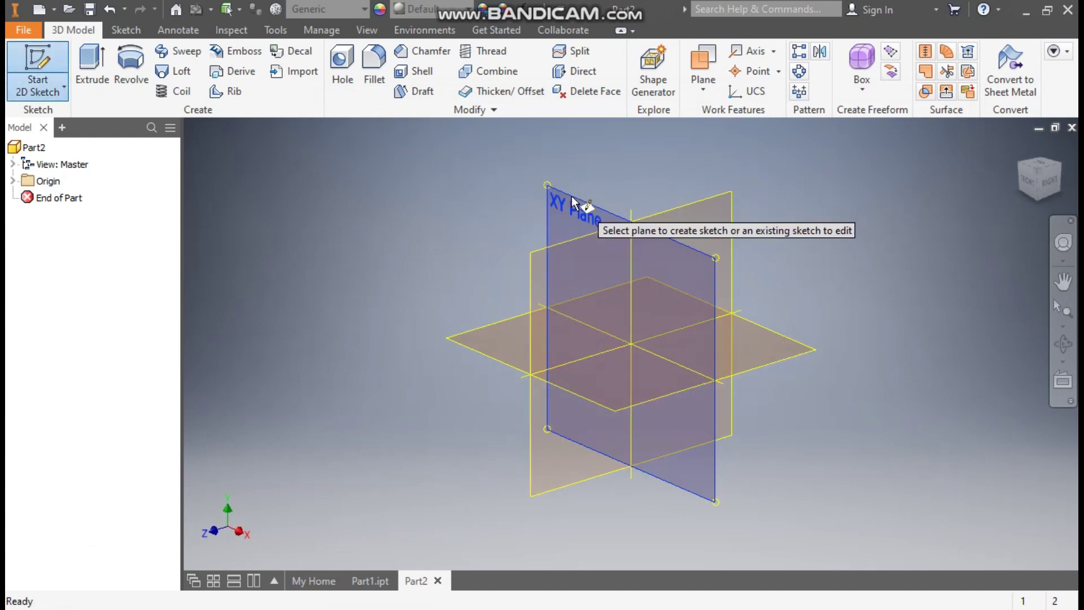
{"action": "left_click", "coordinate": [572, 196]}
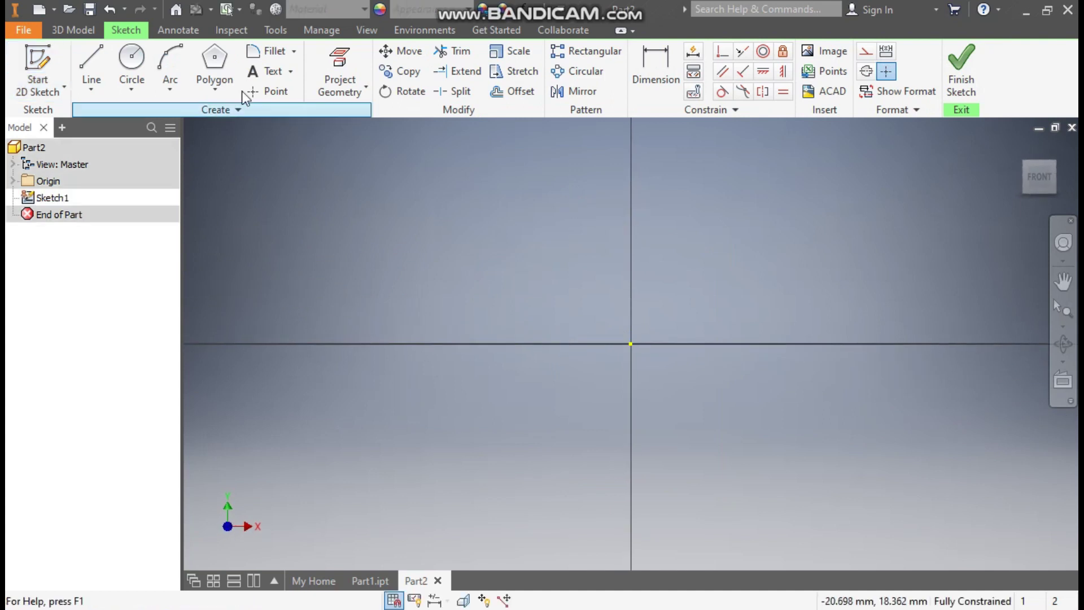
Draw a vertical line about 21 mm long upward from the sketch origin.
{"action": "left_click", "coordinate": [87, 53]}
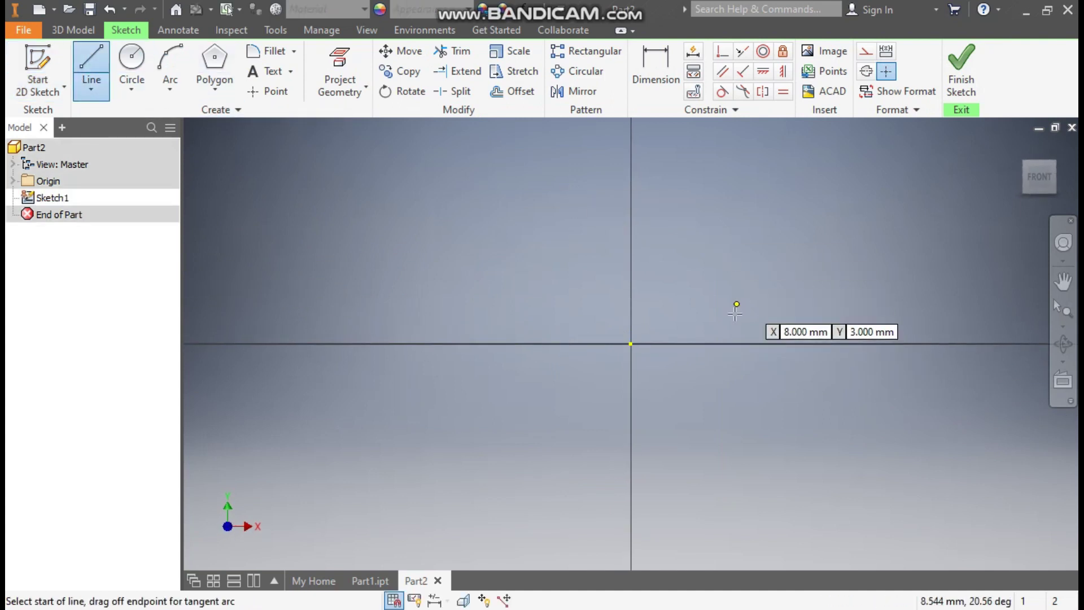
{"action": "left_click", "coordinate": [632, 343]}
{"action": "middle_click_drag", "start_coordinate": [641, 351], "coordinate": [634, 458]}
{"action": "left_click", "coordinate": [605, 179]}
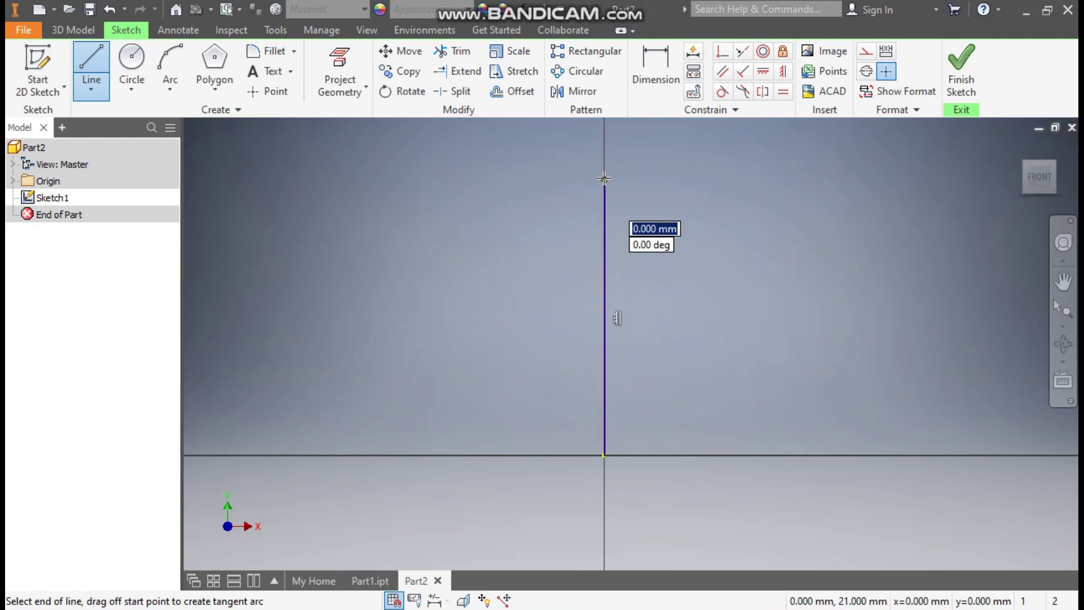
{"action": "key", "text": "Escape"}
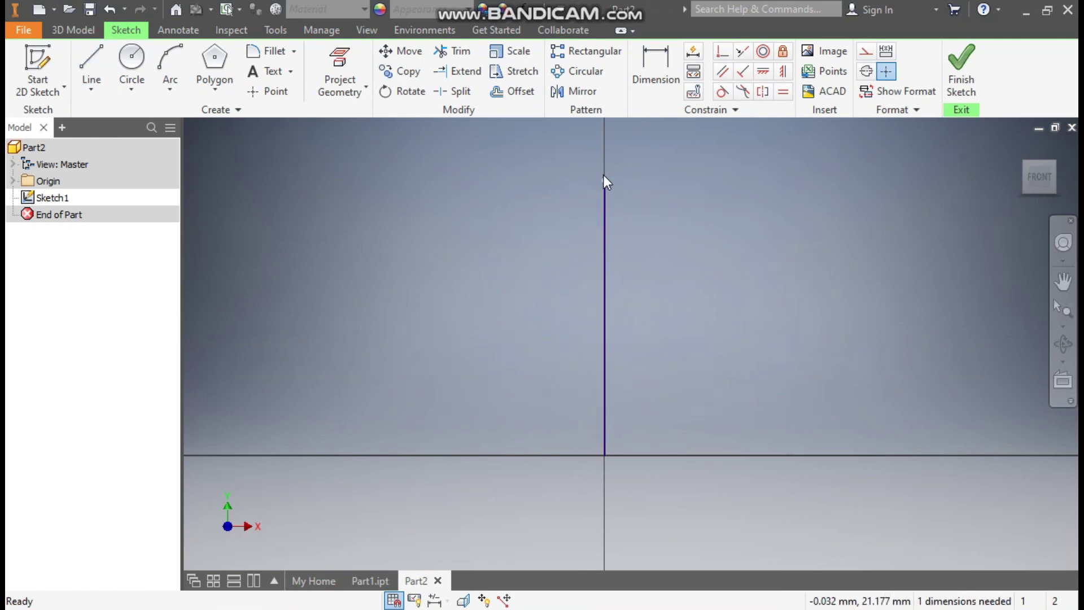
Dimension the vertical line's length as 2500 mm.
{"action": "left_click", "coordinate": [662, 84]}
{"action": "left_click", "coordinate": [604, 265]}
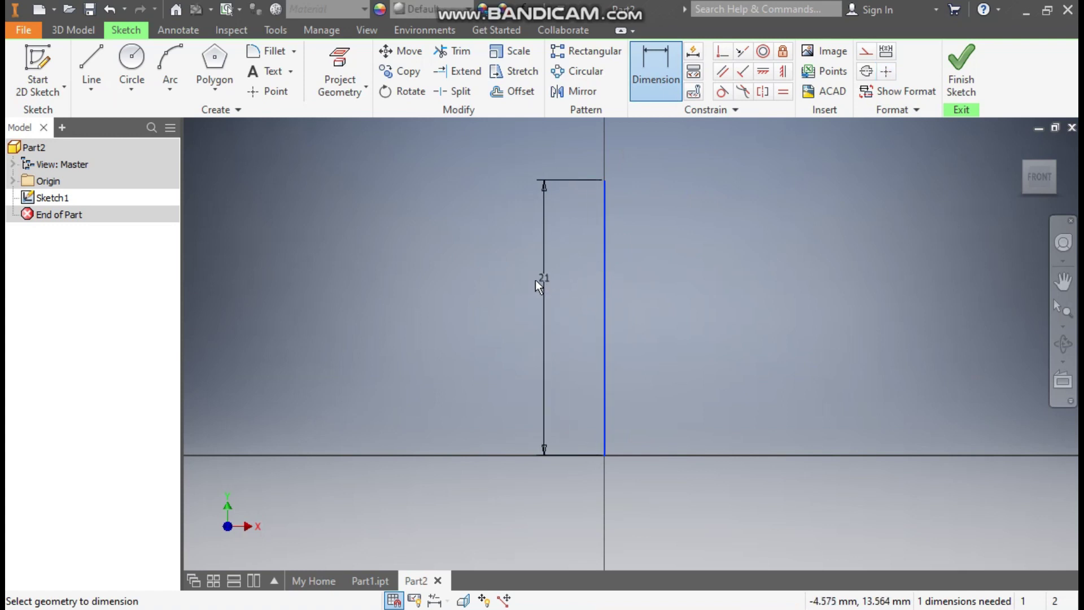
{"action": "left_click", "coordinate": [532, 278]}
{"action": "type", "text": "2500"}
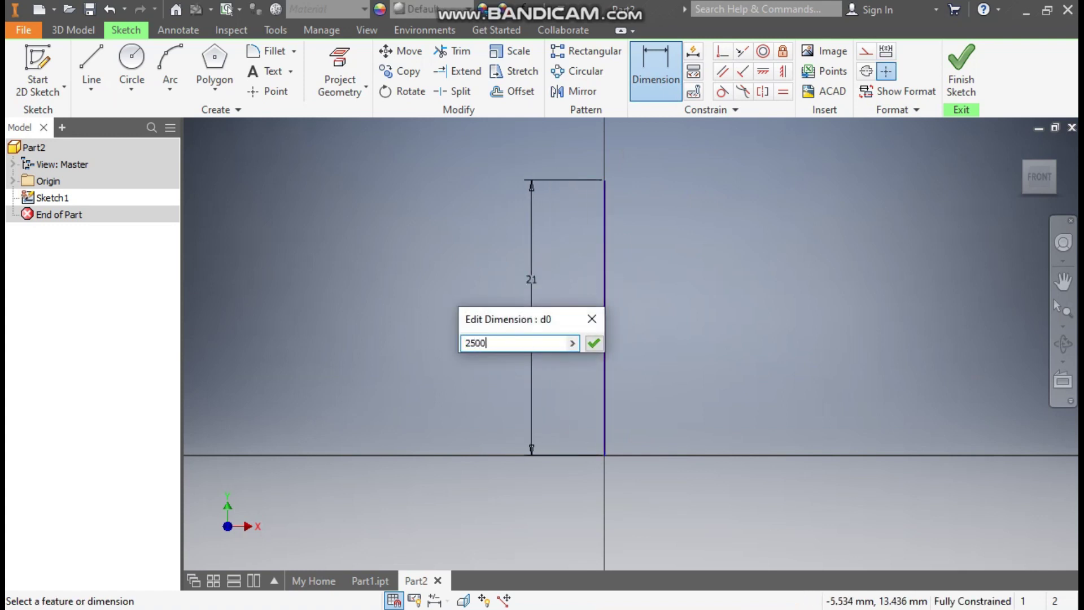
{"action": "key", "text": "Return"}
{"action": "middle_click", "coordinate": [532, 279]}
{"action": "scroll", "coordinate": [549, 320], "scroll_direction": "down", "scroll_amount": 4}
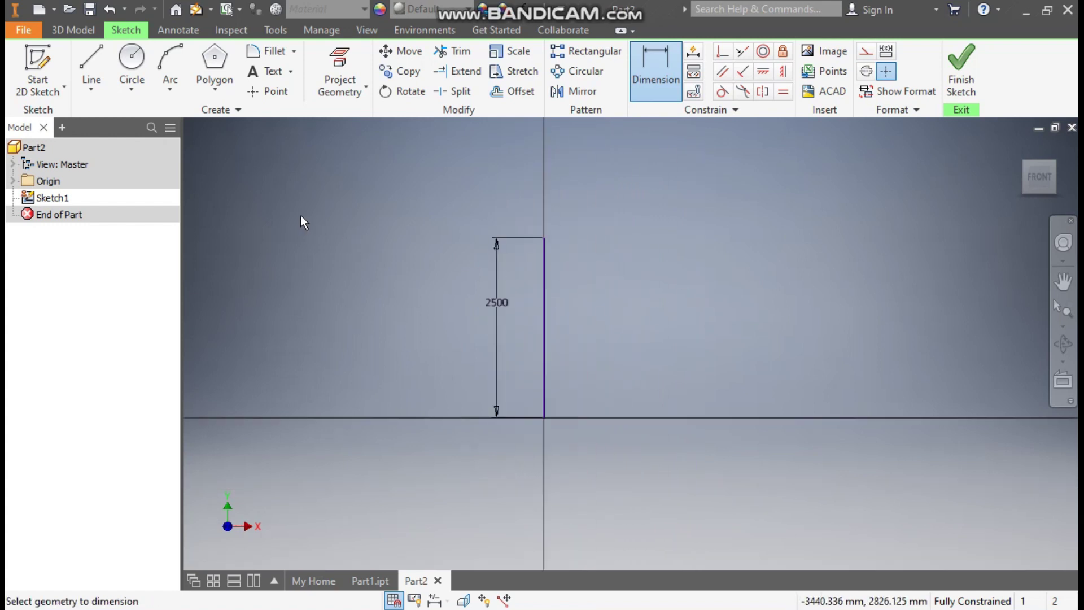
Draw a three-point arc with a radius of about 2583 mm to the right of the vertical line, bulging toward it.
{"action": "left_click", "coordinate": [168, 62]}
{"action": "left_click", "coordinate": [818, 303]}
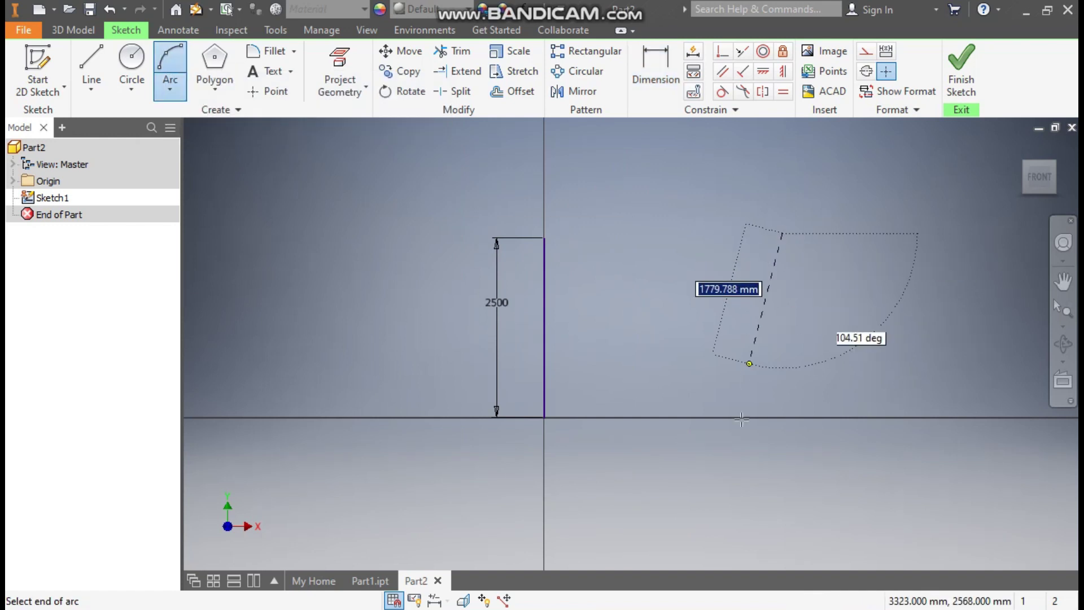
{"action": "left_click", "coordinate": [710, 515]}
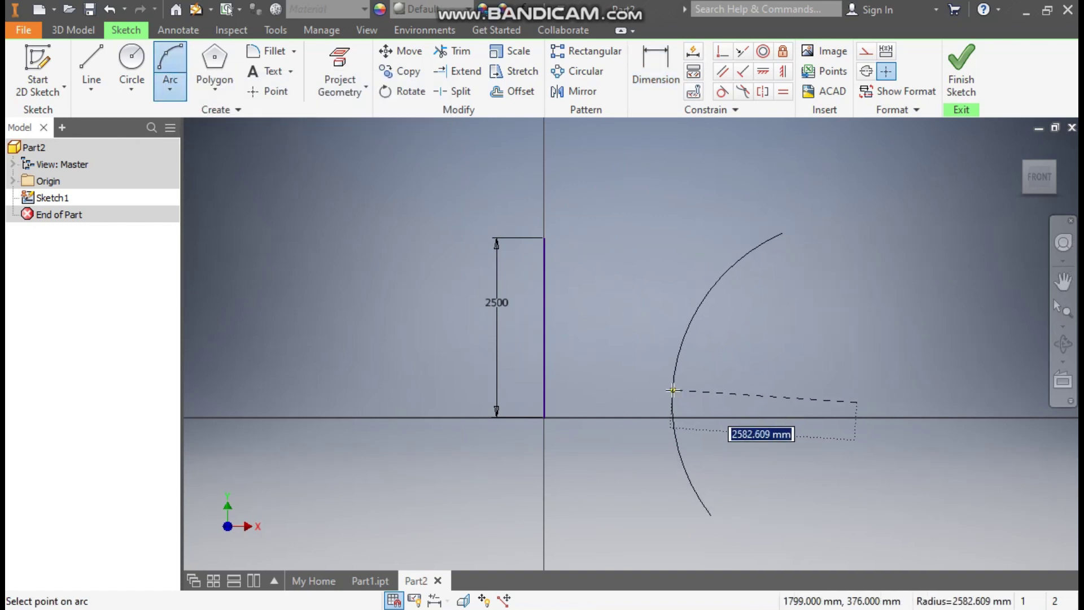
{"action": "left_click", "coordinate": [673, 391]}
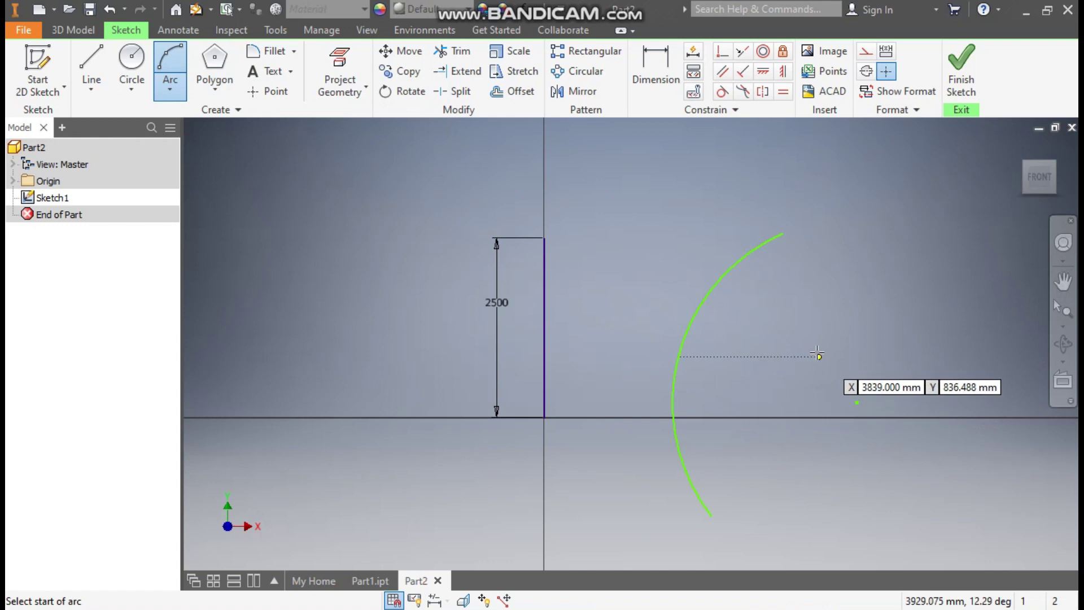
Dimension the arc's radius as 1500 mm.
{"action": "left_click", "coordinate": [660, 63]}
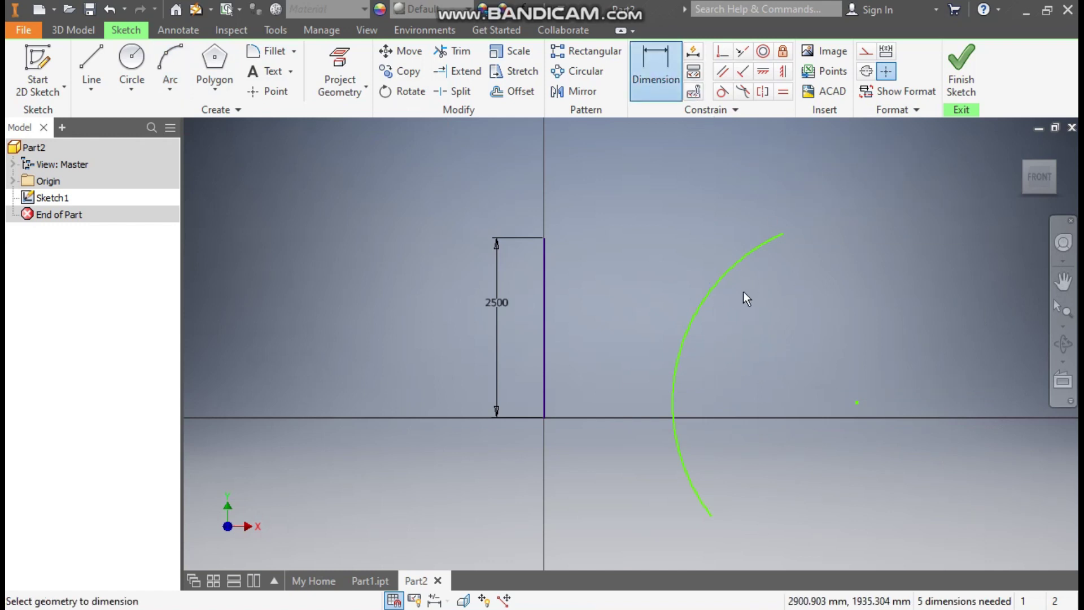
{"action": "left_click", "coordinate": [710, 291]}
{"action": "left_click", "coordinate": [750, 351]}
{"action": "type", "text": "1500"}
{"action": "key", "text": "Return"}
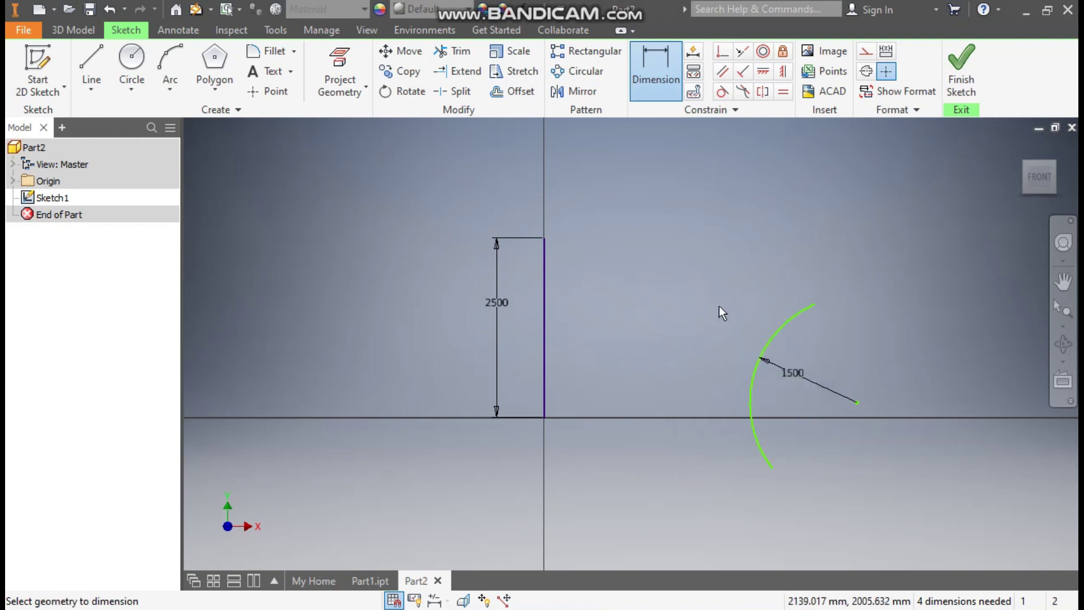
Dimension the horizontal distance from the origin to the arc's lower endpoint as 1500 mm.
{"action": "left_click", "coordinate": [771, 468]}
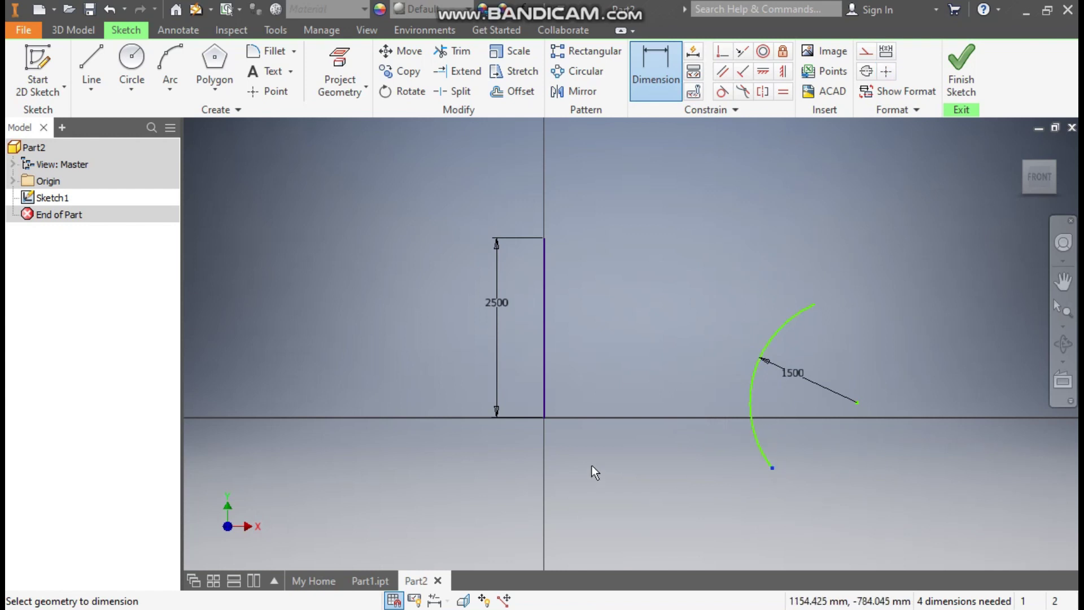
{"action": "left_click", "coordinate": [544, 419]}
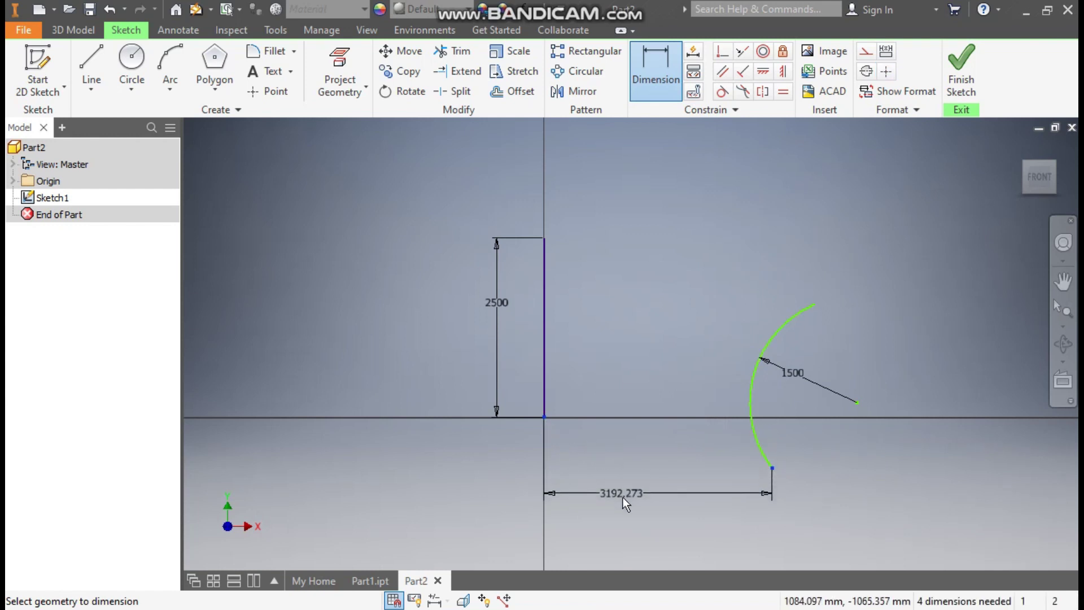
{"action": "left_click", "coordinate": [622, 496]}
{"action": "type", "text": "15"}
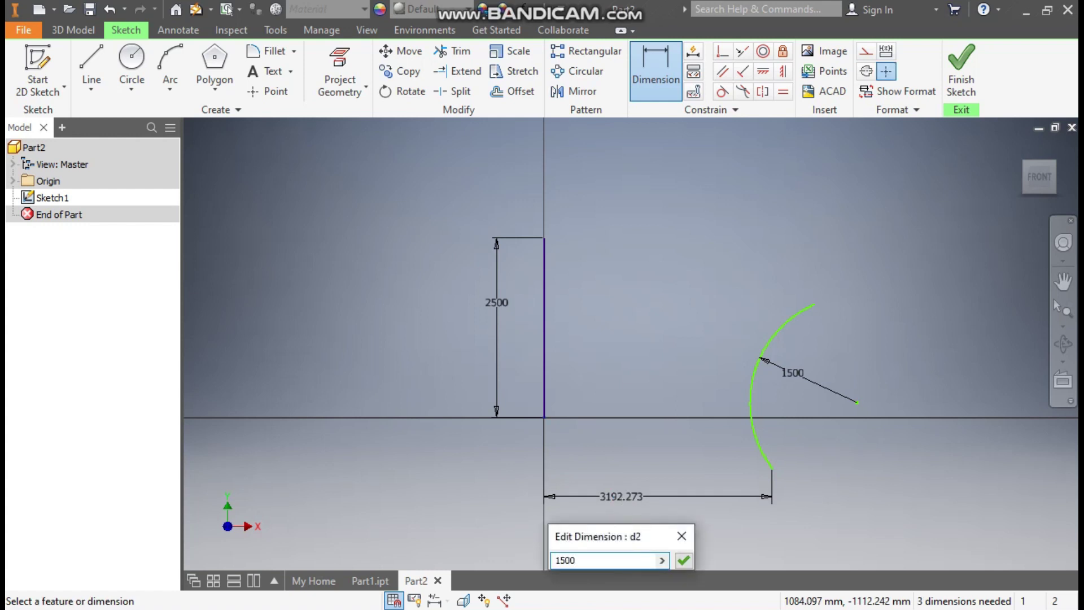
{"action": "type", "text": "00"}
{"action": "key", "text": "Return"}
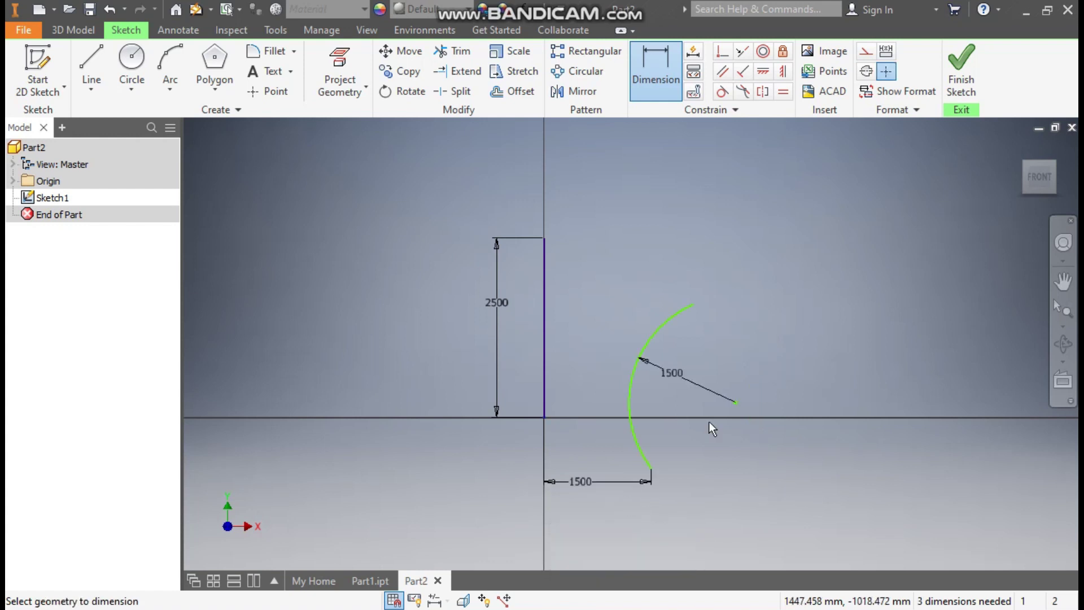
Apply a horizontal constraint between the arc's midpoint and the sketch origin.
{"action": "left_click", "coordinate": [763, 72]}
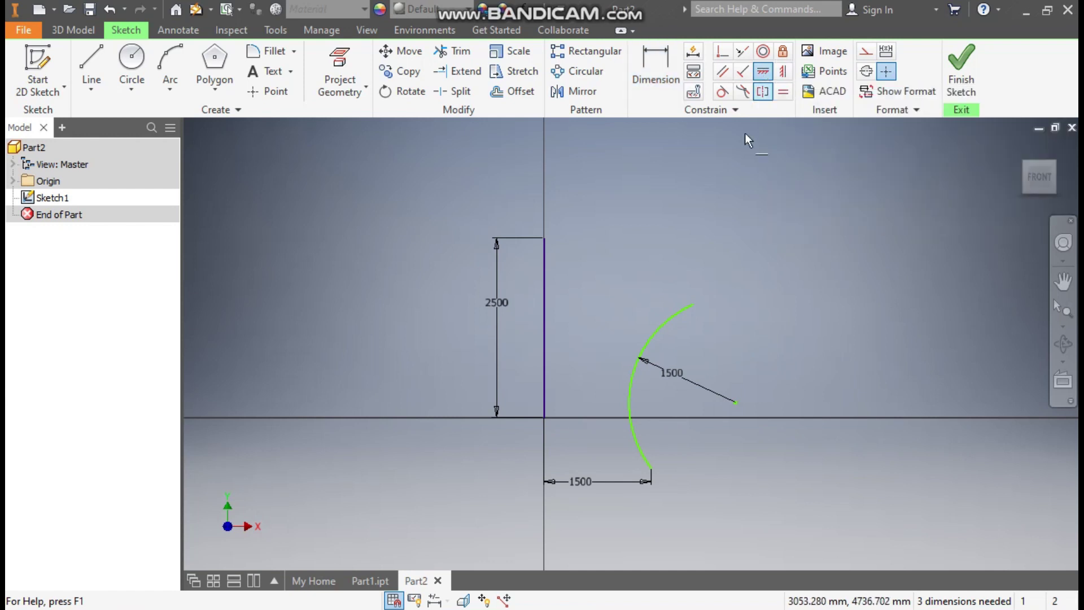
{"action": "left_click", "coordinate": [632, 375]}
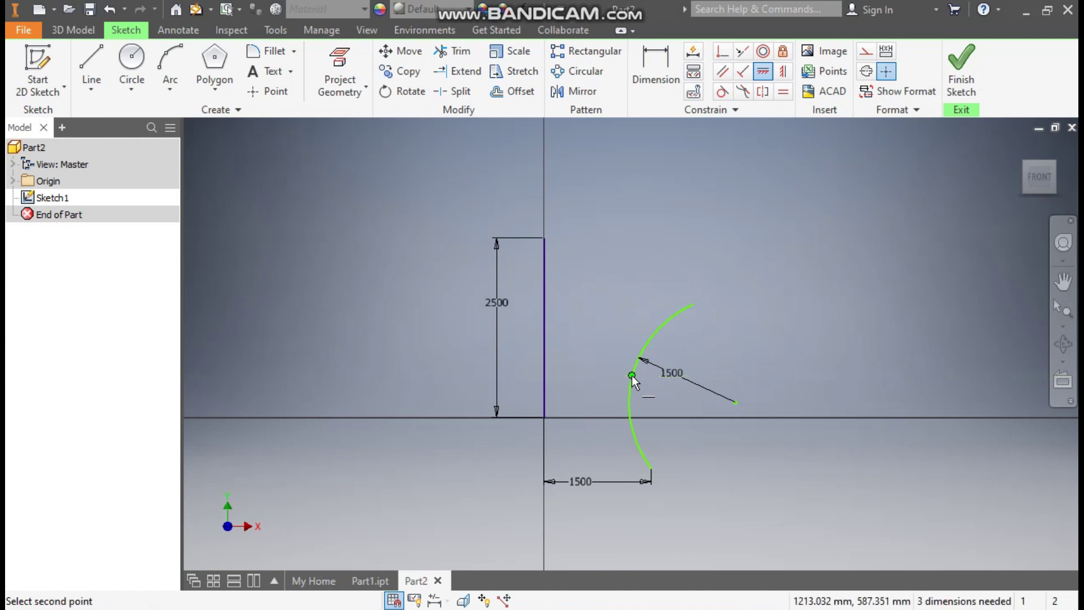
{"action": "left_click", "coordinate": [544, 418]}
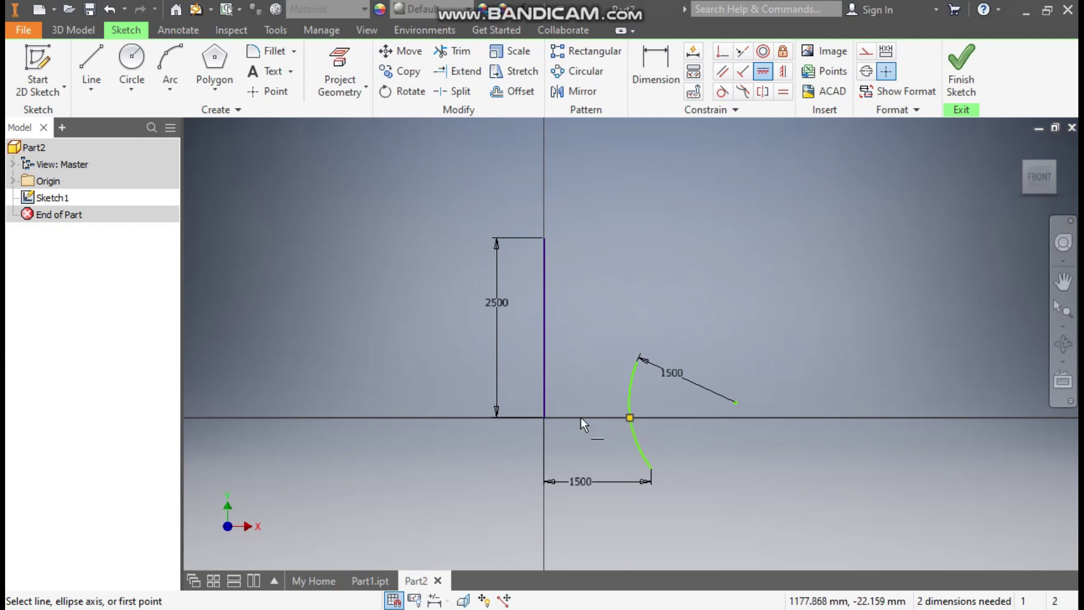
Dimension the vertical distance between the arc's two endpoints as 2000 mm.
{"action": "left_click", "coordinate": [655, 62]}
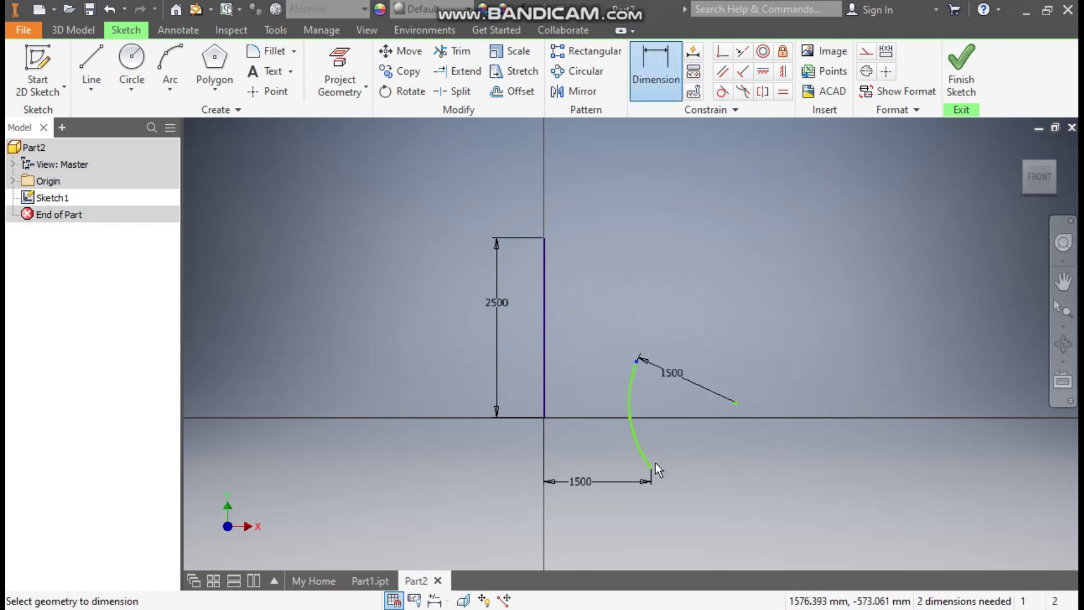
{"action": "left_click", "coordinate": [676, 429]}
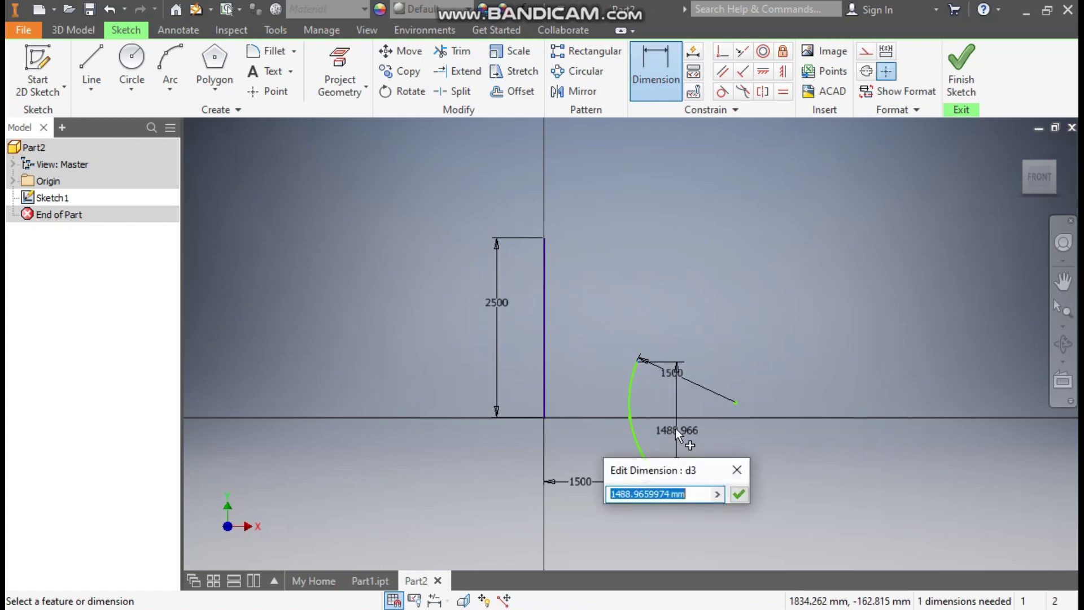
{"action": "type", "text": "200"}
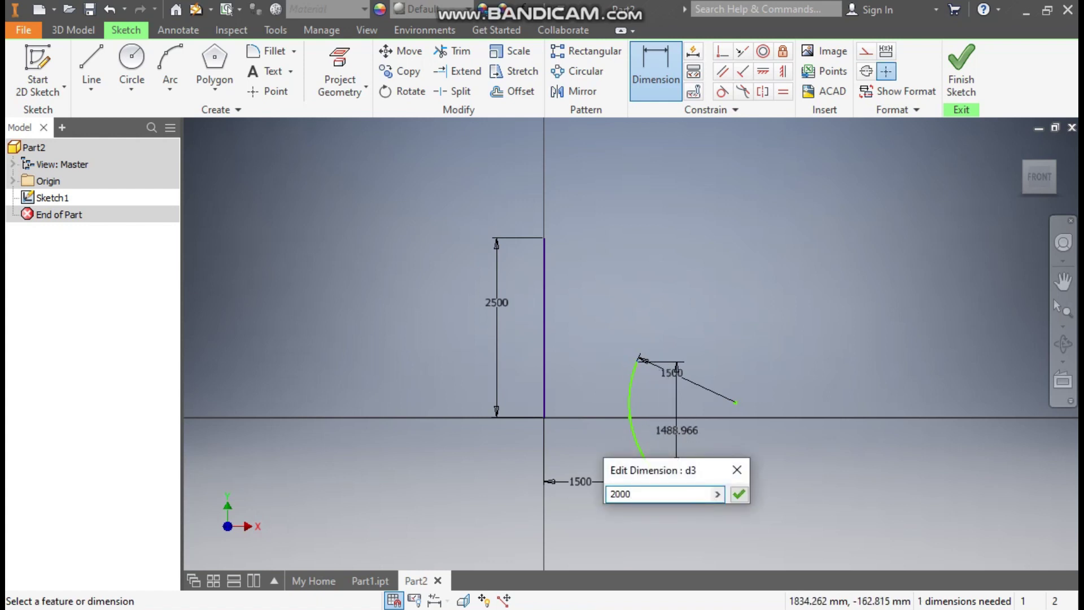
{"action": "type", "text": "0"}
{"action": "key", "text": "Return"}
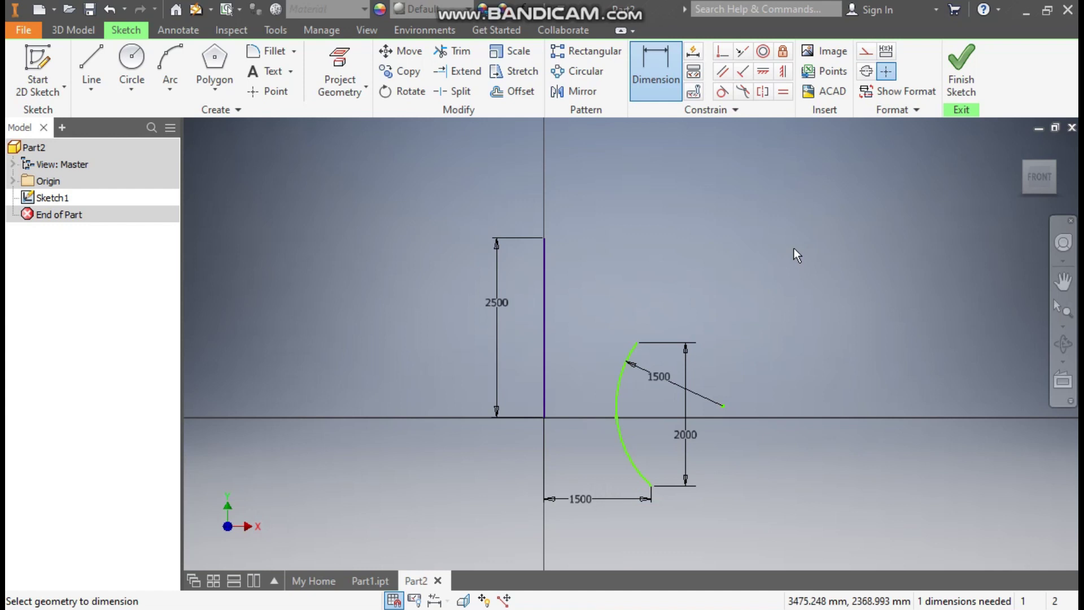
{"action": "key", "text": "Escape"}
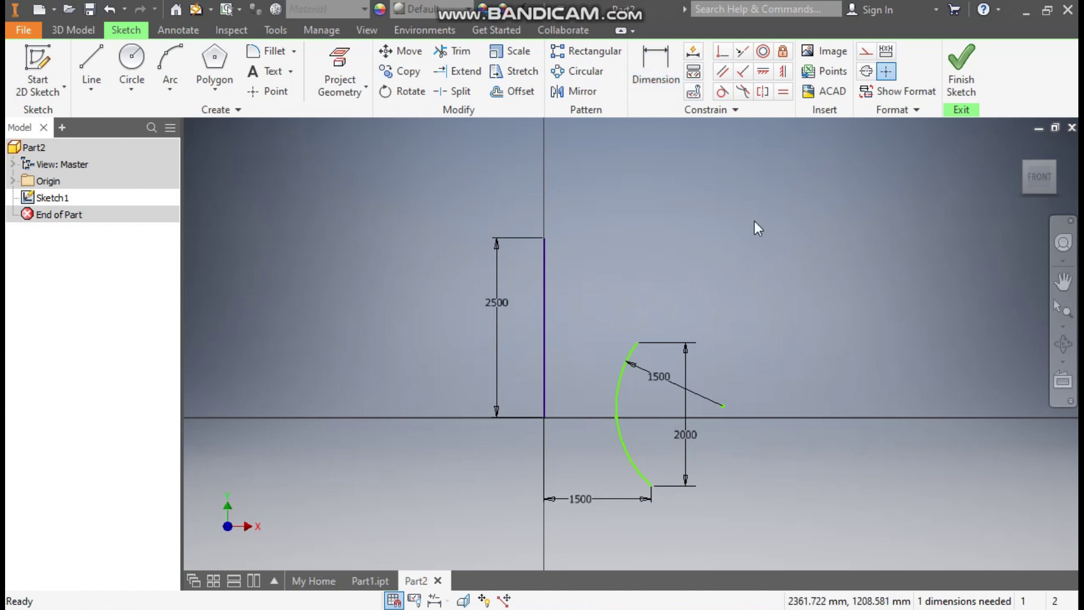
Apply a vertical constraint between the arc's upper and lower endpoints.
{"action": "left_click", "coordinate": [783, 76]}
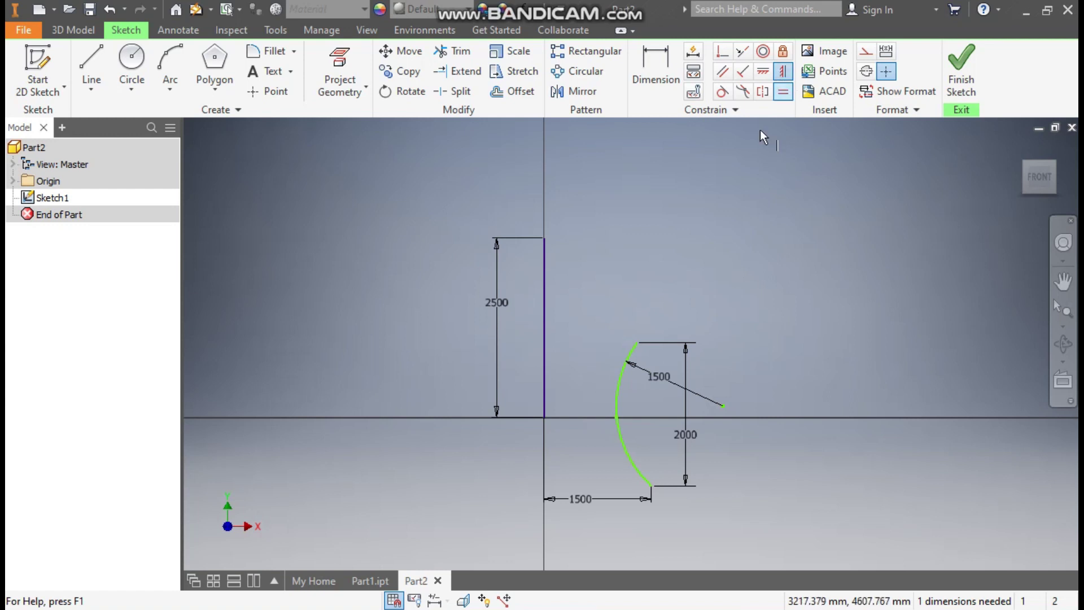
{"action": "left_click", "coordinate": [637, 343]}
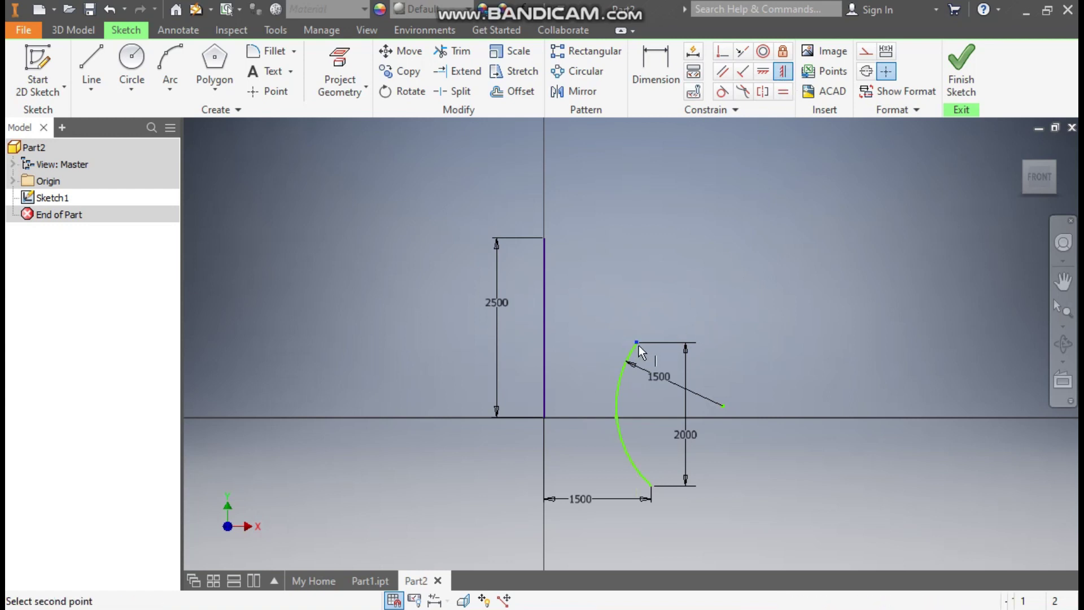
{"action": "left_click", "coordinate": [650, 485]}
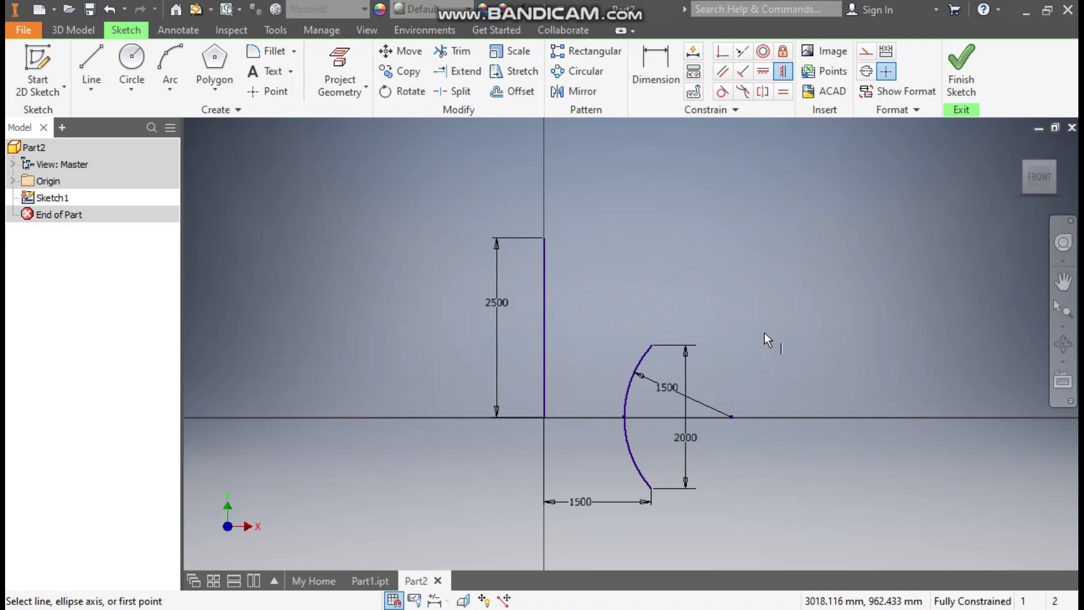
{"action": "key", "text": "Escape"}
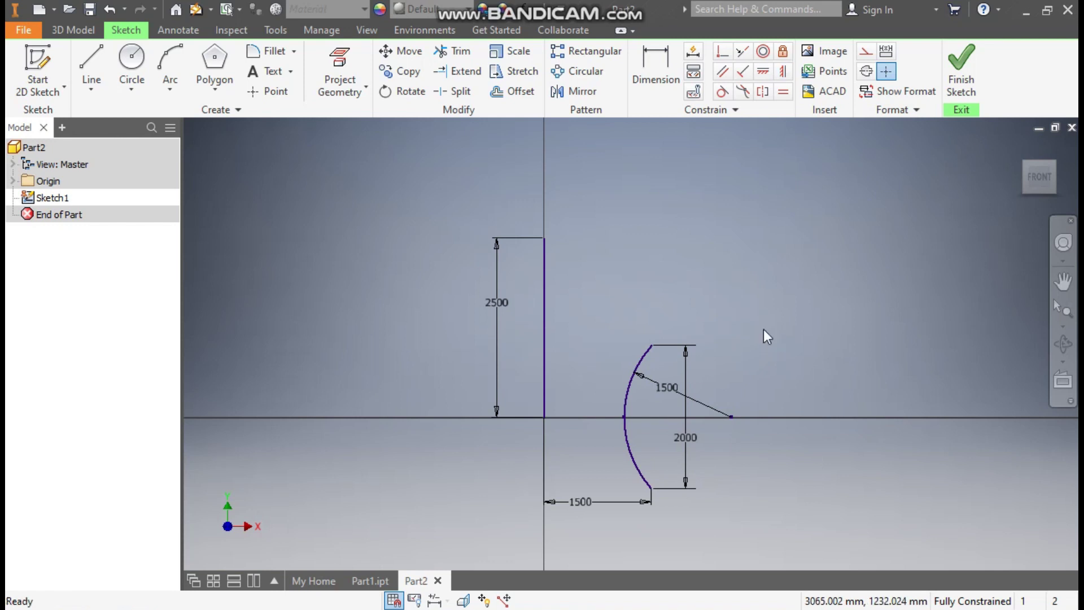
Convert the 2500 mm vertical line to construction geometry.
{"action": "left_click", "coordinate": [544, 301]}
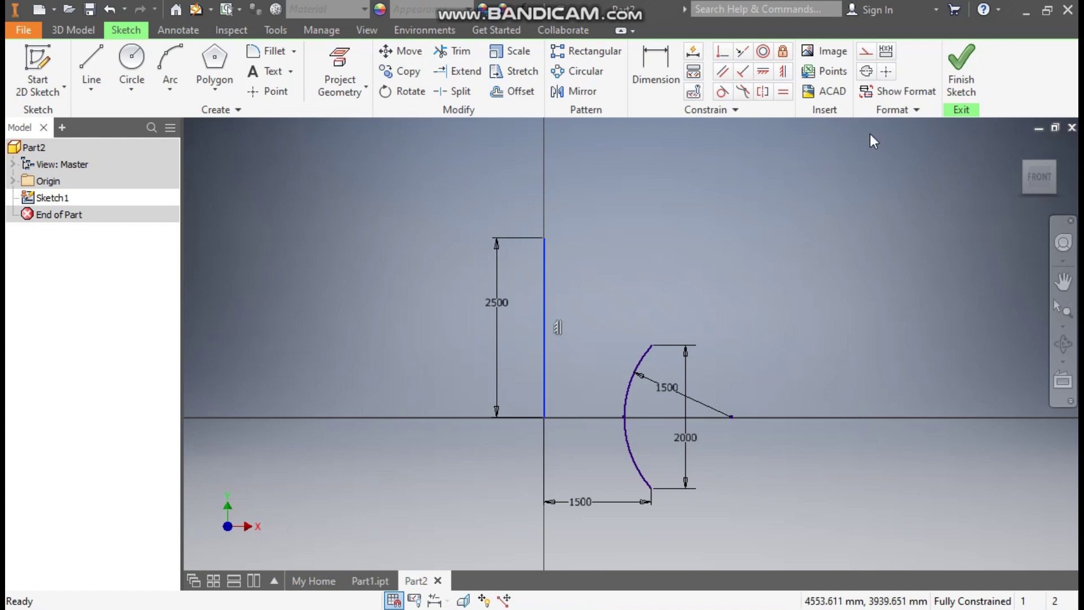
{"action": "left_click", "coordinate": [864, 54]}
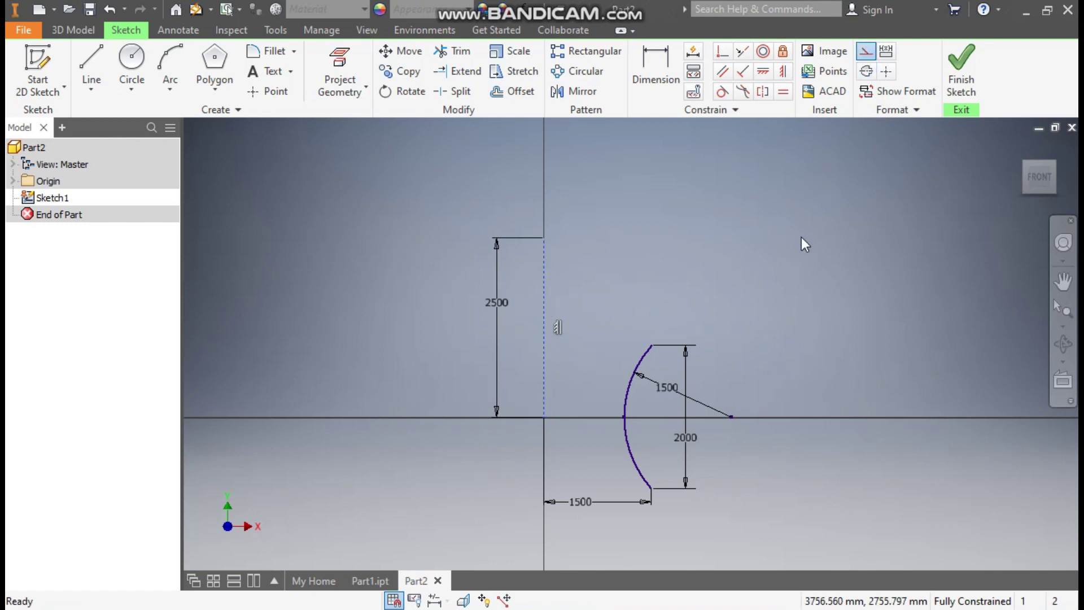
{"action": "middle_click_drag", "start_coordinate": [796, 375], "coordinate": [782, 320]}
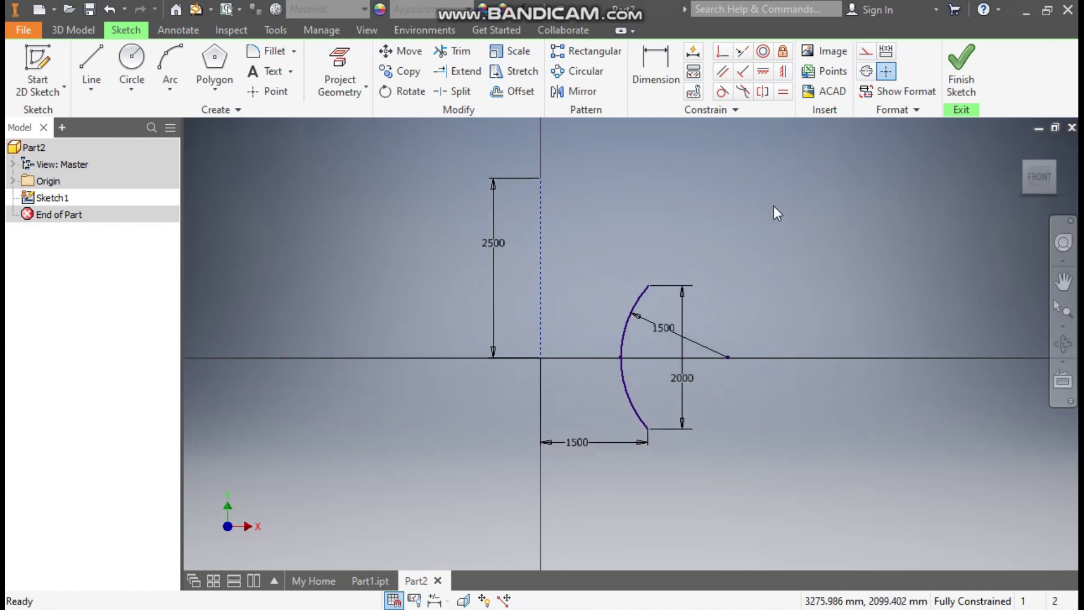
Offset the 1500 mm radius arc by 200 mm towards the vertical construction line.
{"action": "left_click", "coordinate": [516, 92]}
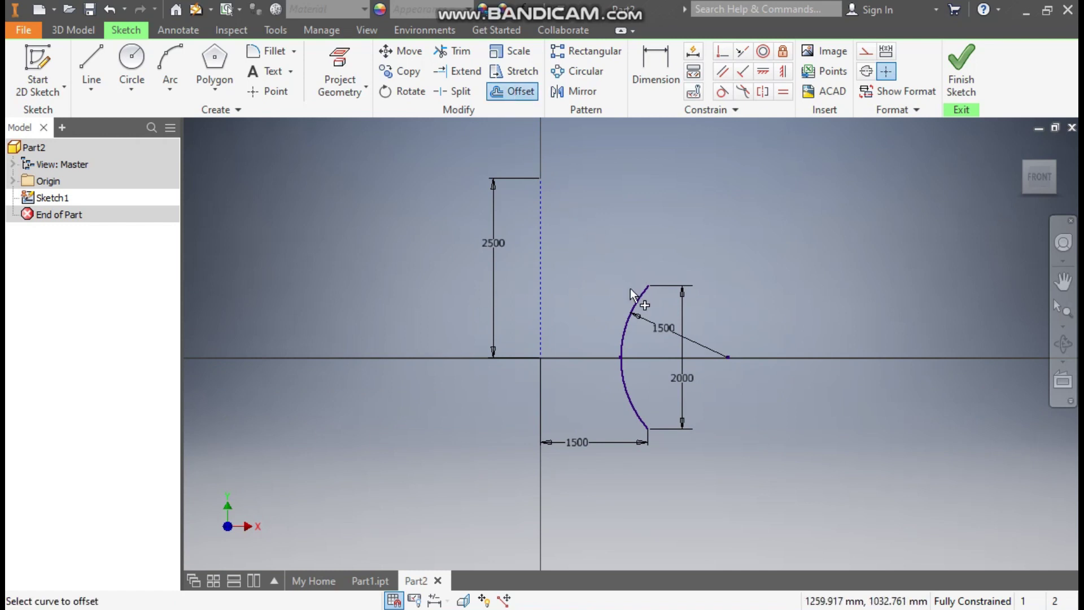
{"action": "left_click", "coordinate": [598, 292]}
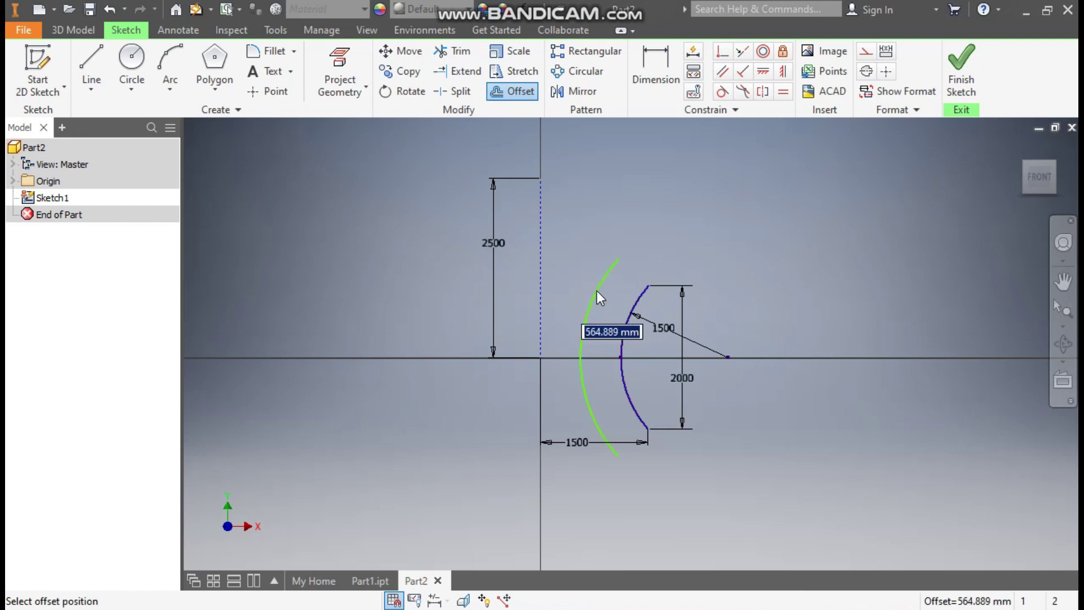
{"action": "type", "text": "200"}
{"action": "key", "text": "Return"}
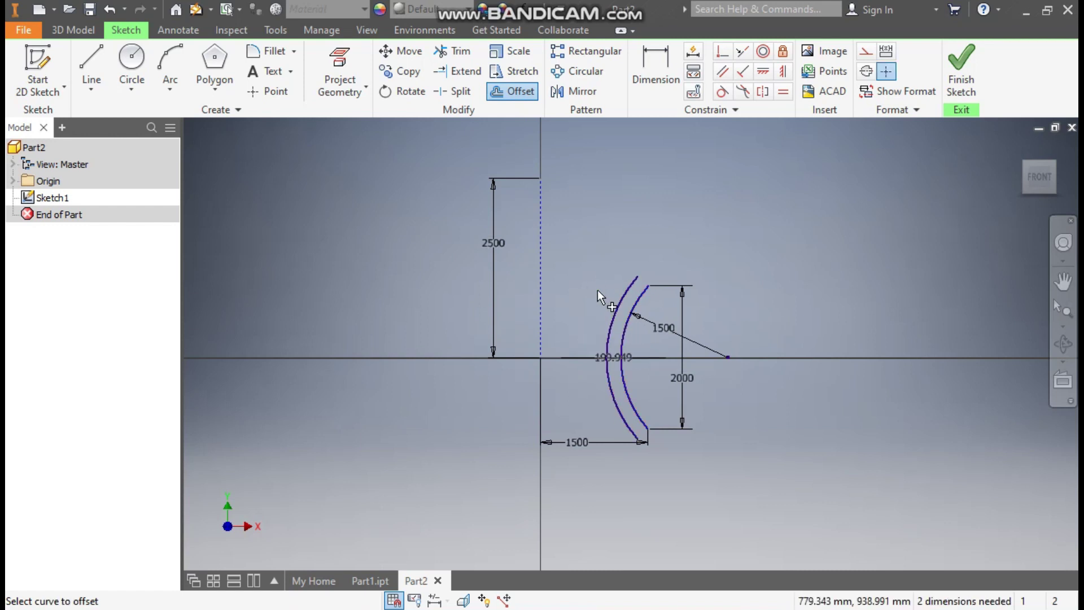
{"action": "scroll", "coordinate": [603, 333], "scroll_direction": "down", "scroll_amount": 4}
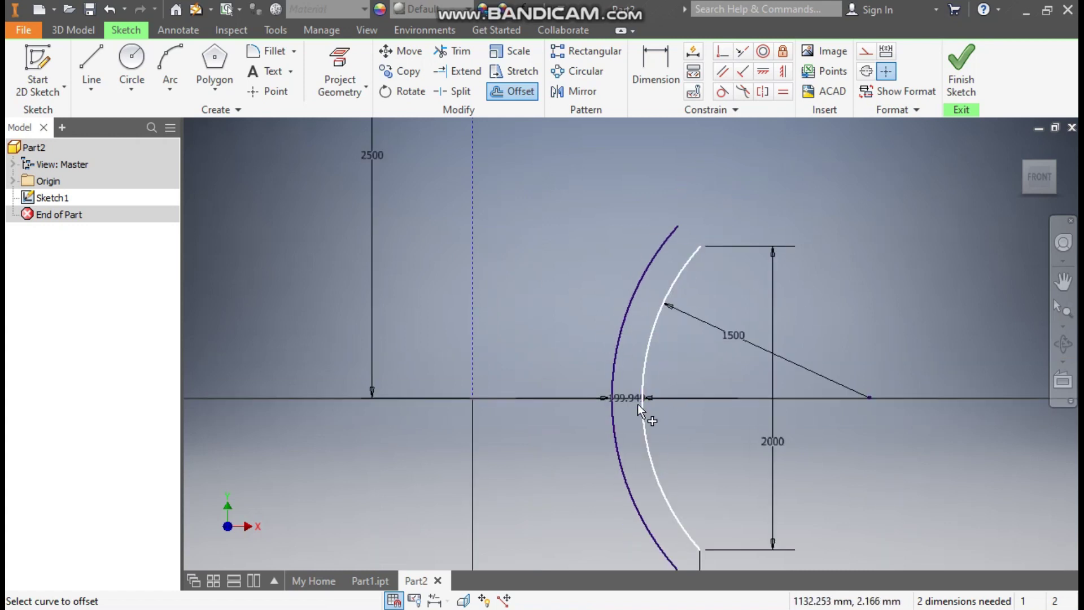
{"action": "key", "text": "Escape"}
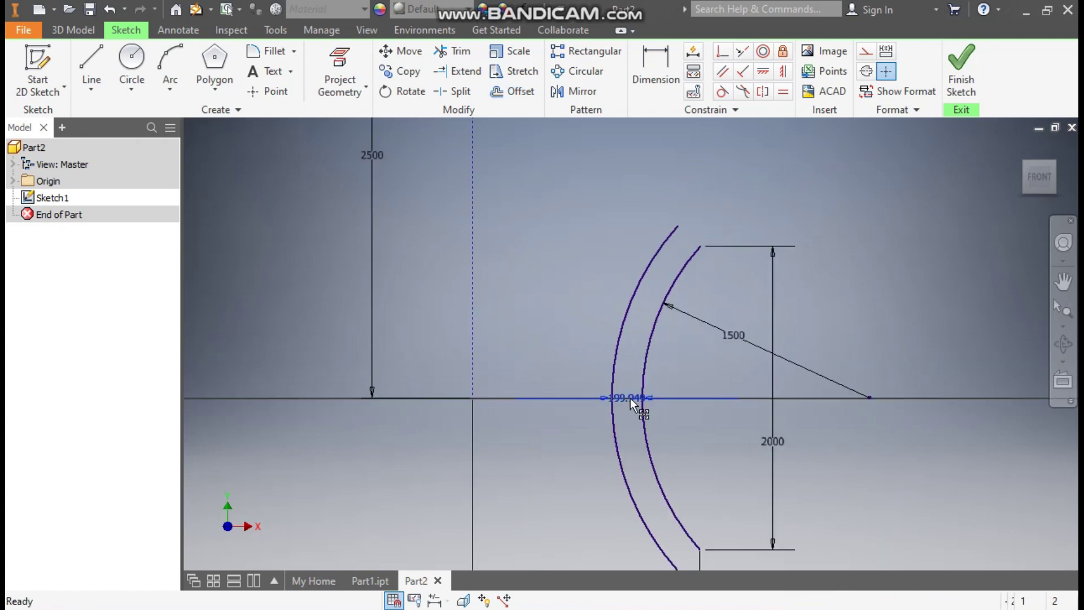
Accept 200 mm for the spacing dimension between the two arcs and place it just above the horizontal axis.
{"action": "double_click", "coordinate": [630, 398]}
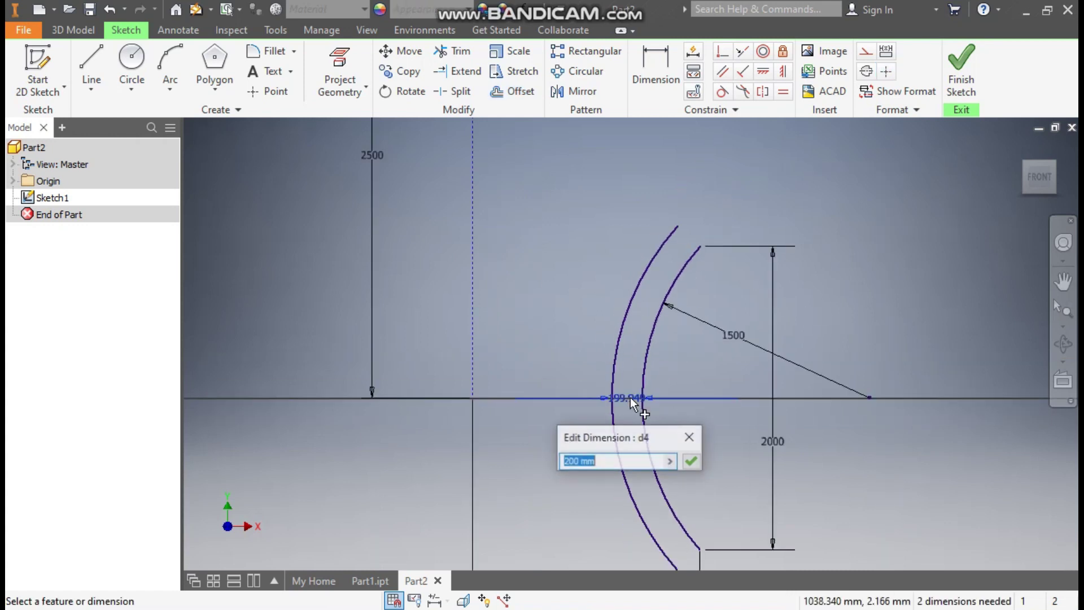
{"action": "left_click", "coordinate": [691, 461]}
{"action": "mouse_move", "coordinate": [618, 396]}
{"action": "left_mouse_down"}
{"action": "mouse_move", "coordinate": [565, 364]}
{"action": "mouse_move", "coordinate": [549, 379]}
{"action": "mouse_move", "coordinate": [618, 377]}
{"action": "left_mouse_up"}
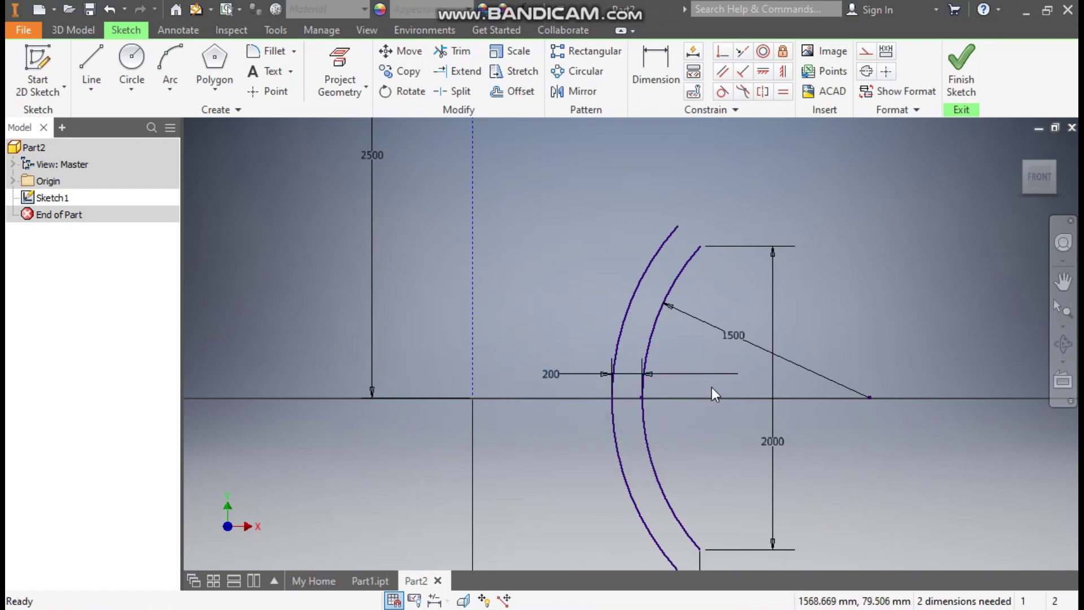
Close both ends of the leg profile with short straight lines joining the endpoints of the two arcs.
{"action": "scroll", "coordinate": [703, 281], "scroll_direction": "down", "scroll_amount": 2}
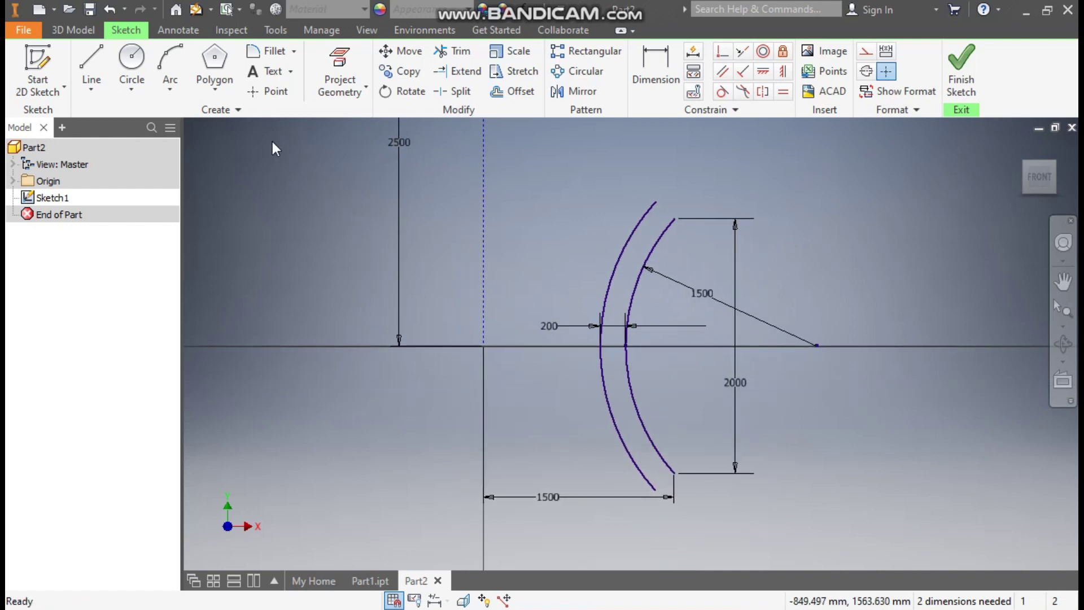
{"action": "left_click", "coordinate": [89, 56]}
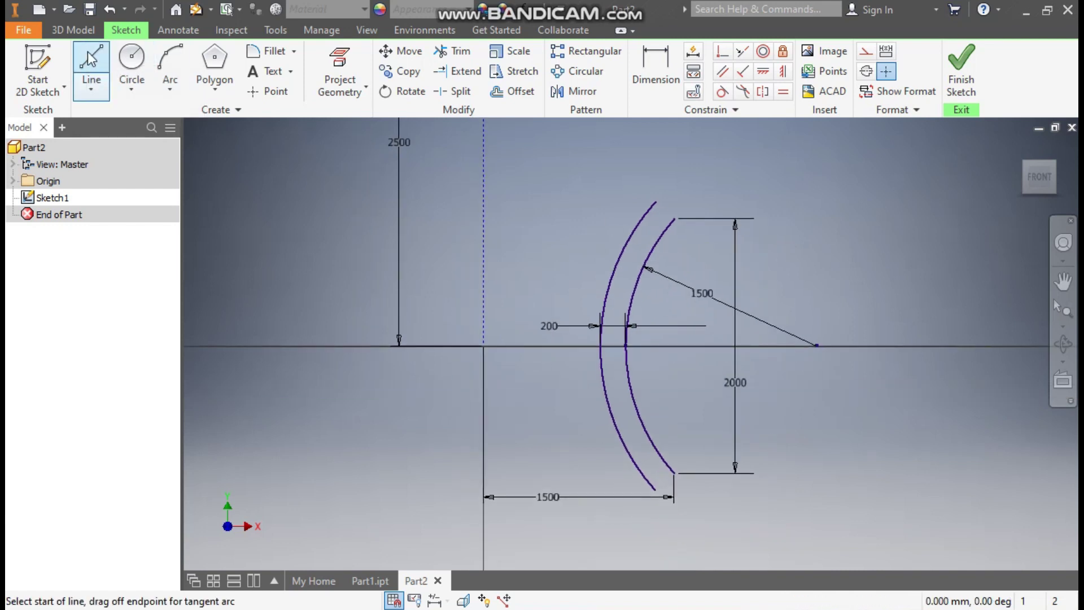
{"action": "left_click", "coordinate": [655, 202]}
{"action": "double_click", "coordinate": [674, 219]}
{"action": "left_click", "coordinate": [675, 473]}
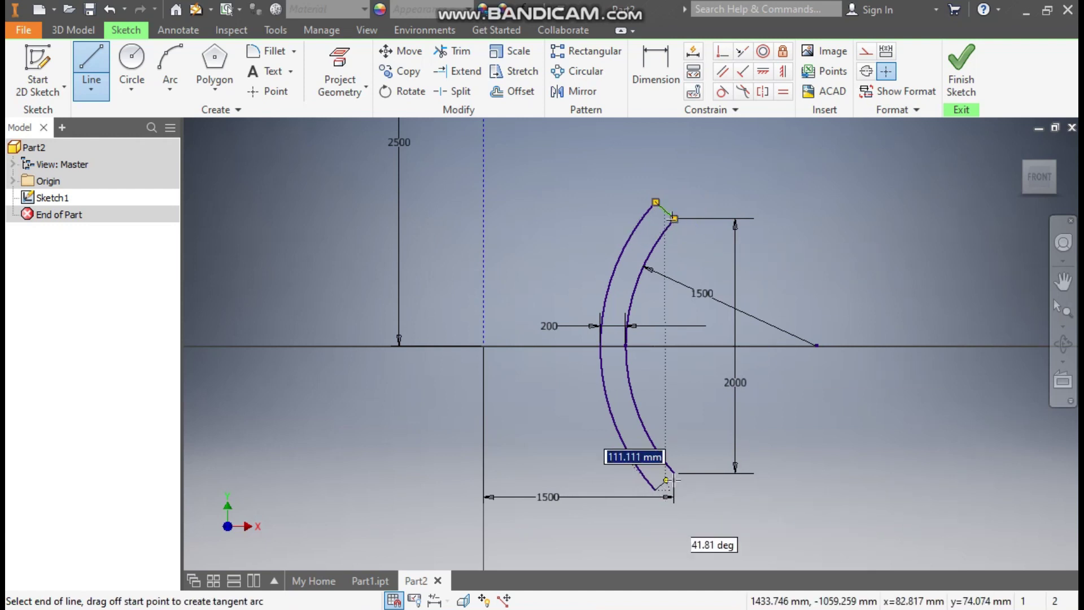
{"action": "left_click", "coordinate": [675, 473]}
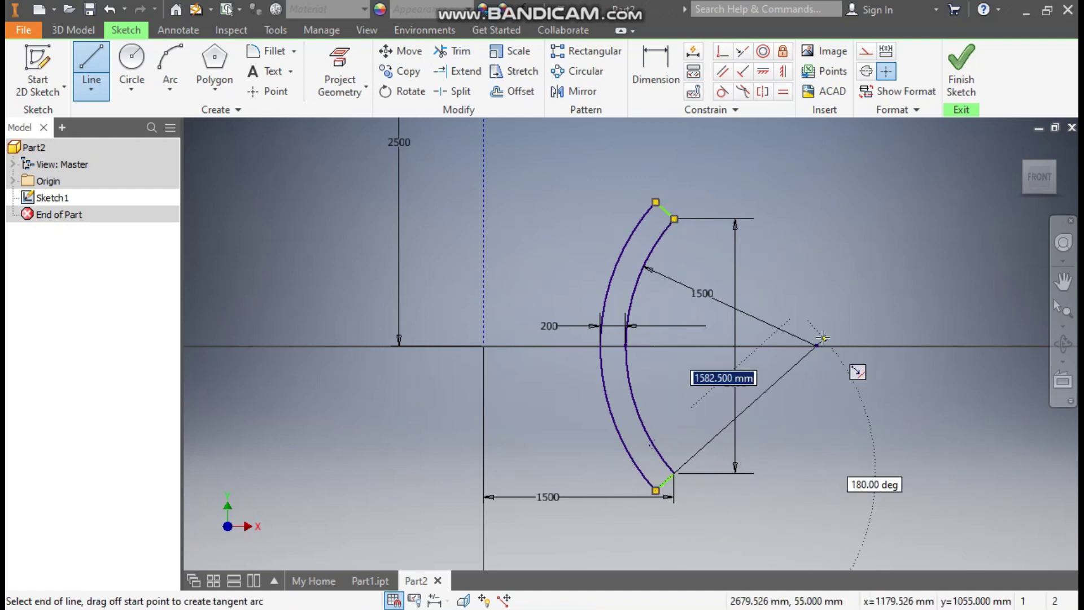
{"action": "key", "text": "Escape"}
{"action": "key", "text": "Escape"}
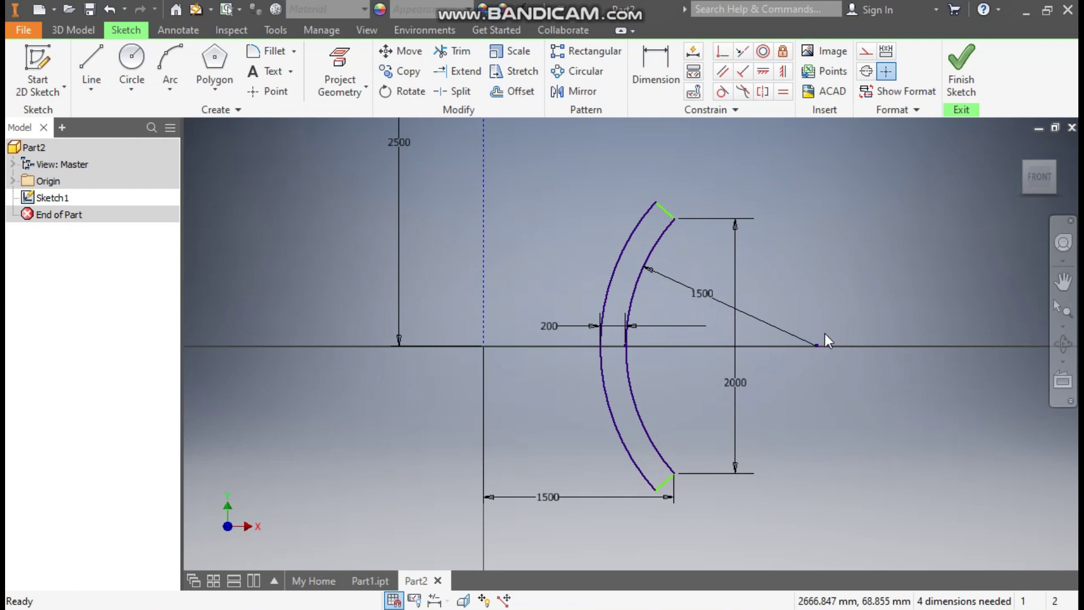
Add an aligned 200 mm dimension to the short line closing the profile's upper end.
{"action": "left_click", "coordinate": [658, 75]}
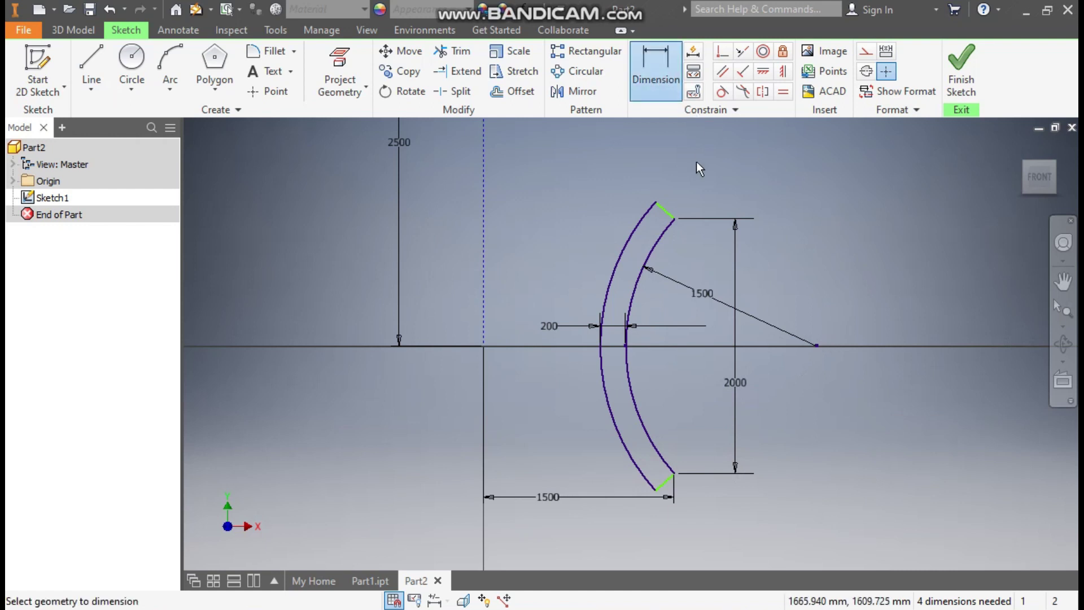
{"action": "left_click", "coordinate": [666, 206]}
{"action": "right_click", "coordinate": [689, 194]}
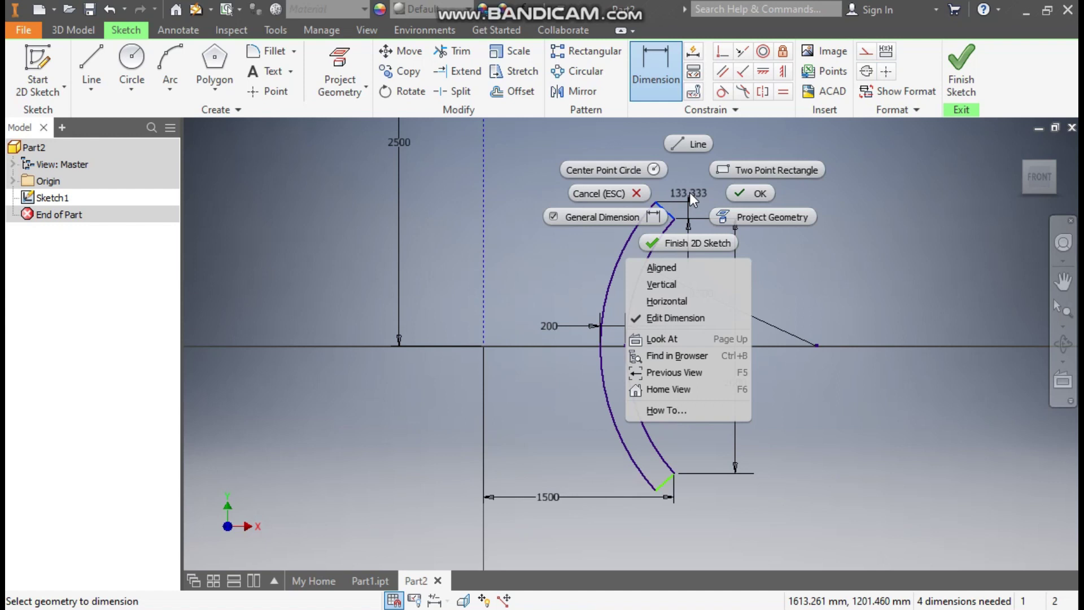
{"action": "left_click", "coordinate": [692, 267]}
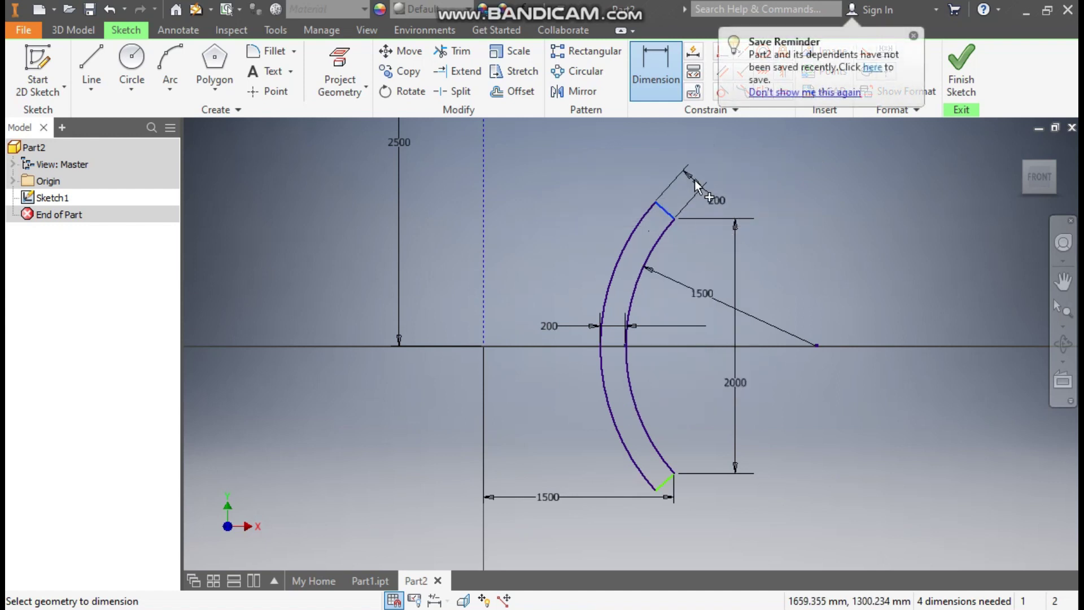
{"action": "left_click", "coordinate": [695, 183]}
{"action": "left_click", "coordinate": [756, 246]}
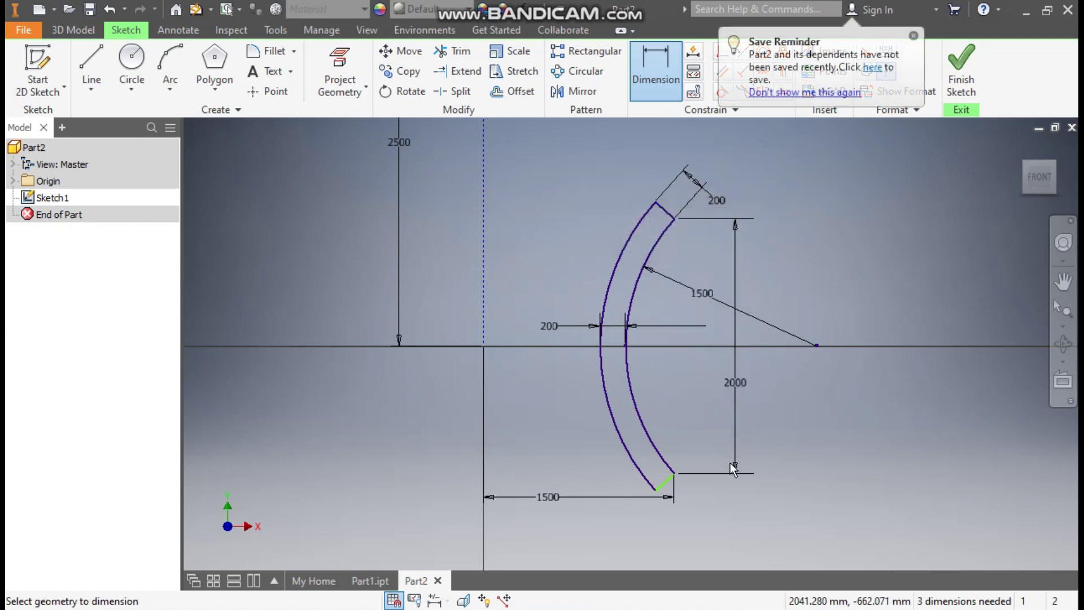
Add an aligned 200 mm dimension to the short line closing the profile's lower end.
{"action": "left_click", "coordinate": [664, 483]}
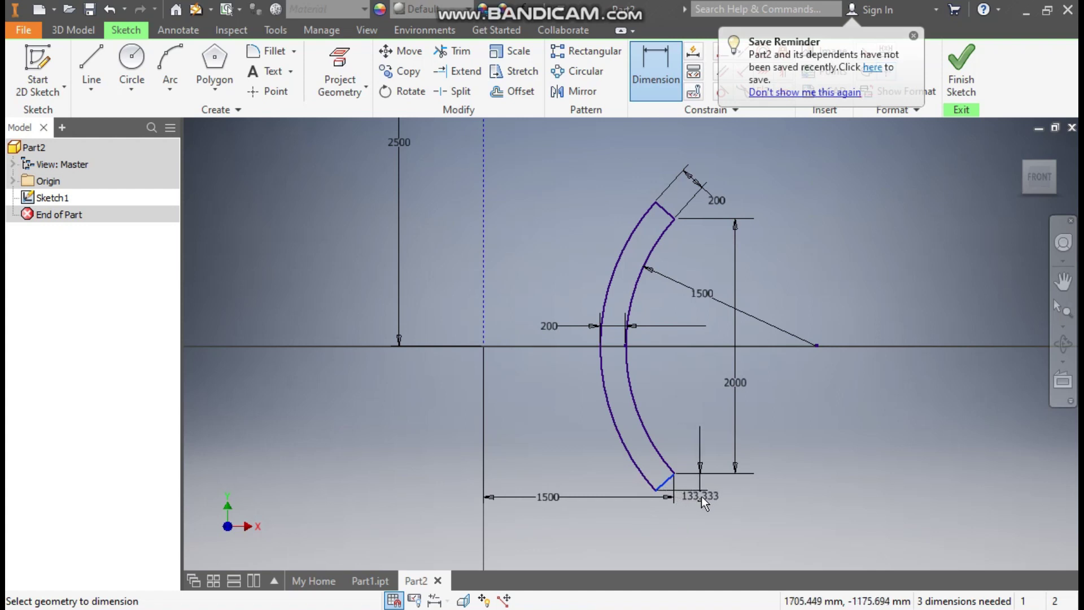
{"action": "right_click", "coordinate": [702, 495]}
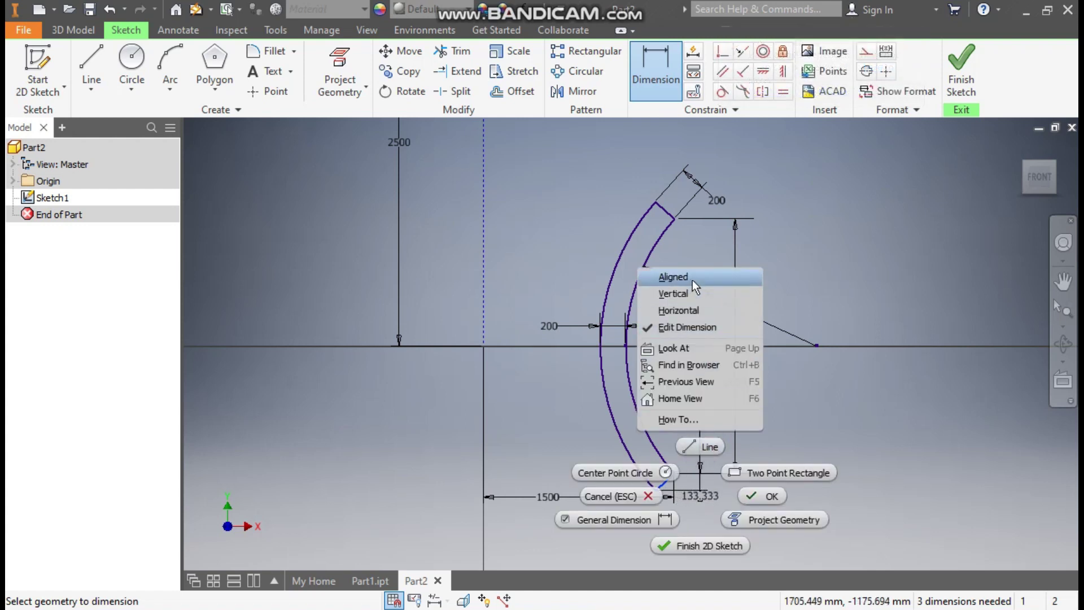
{"action": "left_click", "coordinate": [673, 277]}
{"action": "left_click", "coordinate": [707, 504]}
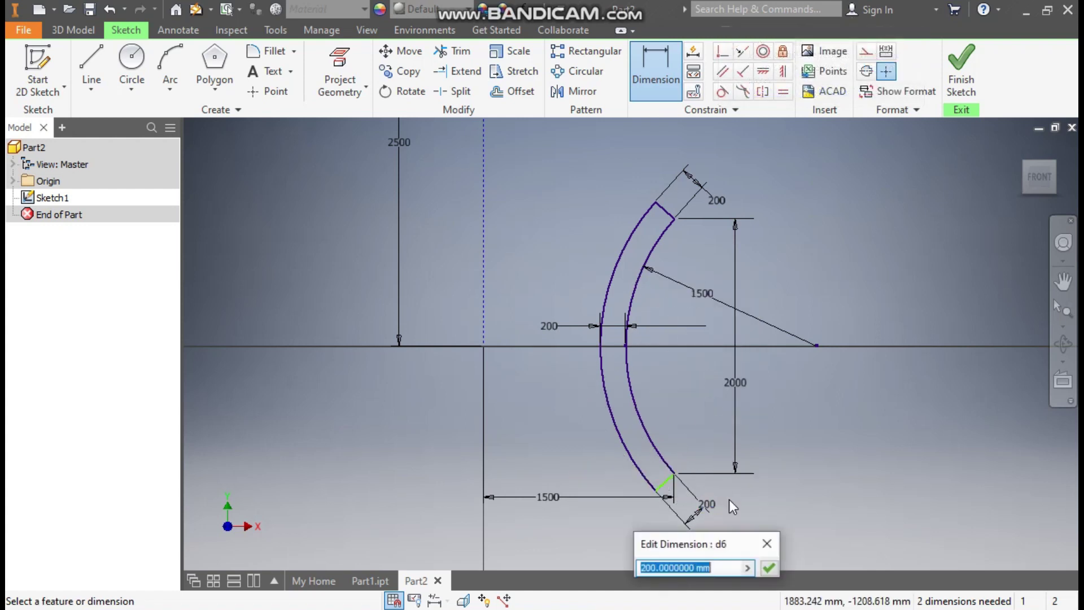
{"action": "left_click", "coordinate": [764, 569]}
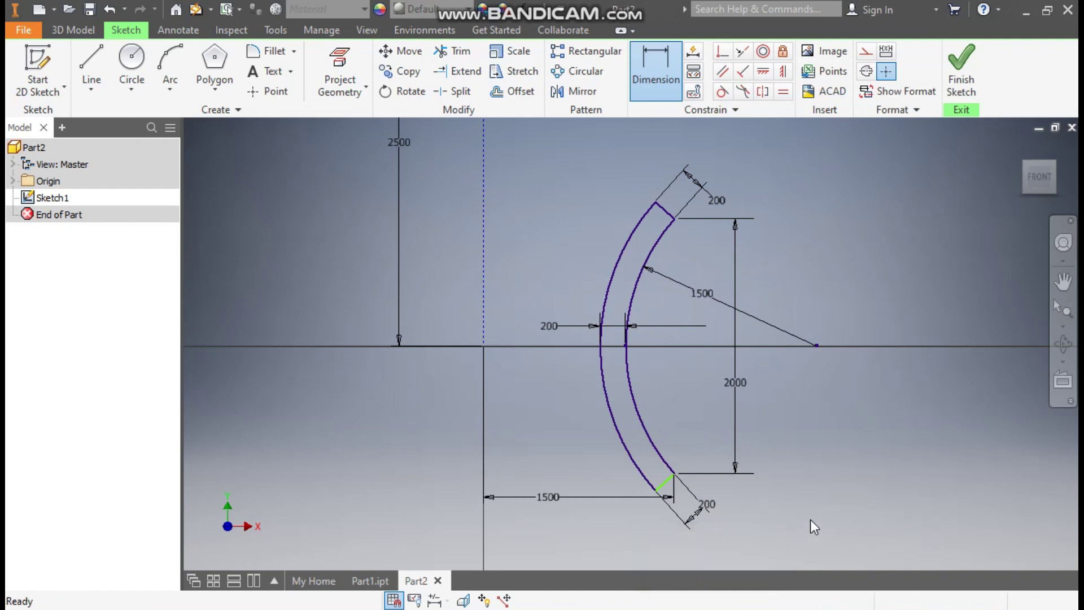
{"action": "key", "text": "Escape"}
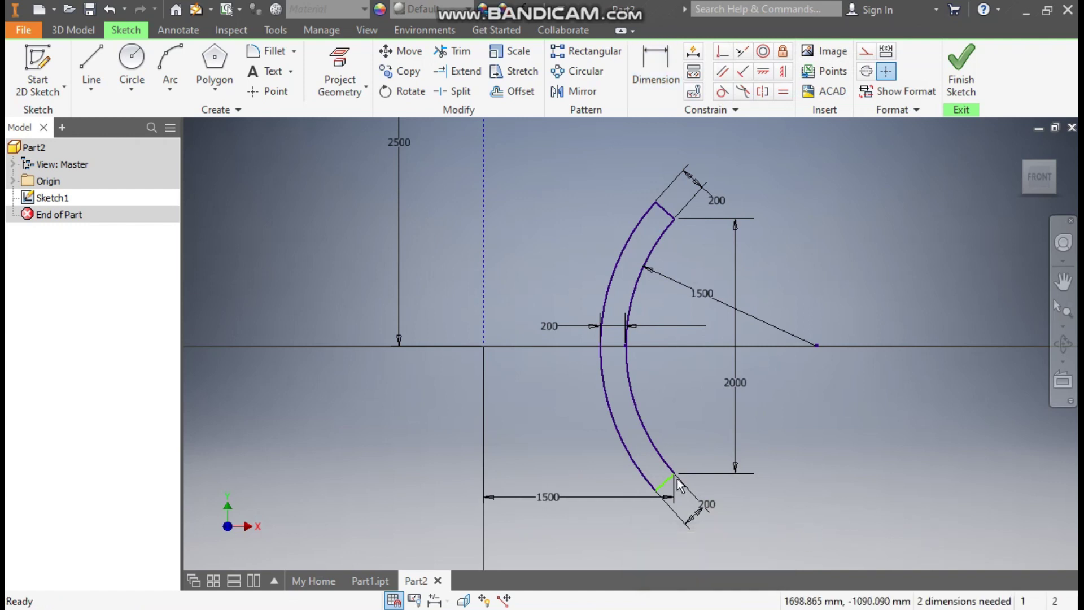
Apply a coincident constraint between the lower closing line's free endpoint and the inner 1500 mm arc's lower endpoint.
{"action": "mouse_move", "coordinate": [656, 490]}
{"action": "left_mouse_down"}
{"action": "mouse_move", "coordinate": [638, 463]}
{"action": "mouse_move", "coordinate": [645, 476]}
{"action": "left_mouse_up"}
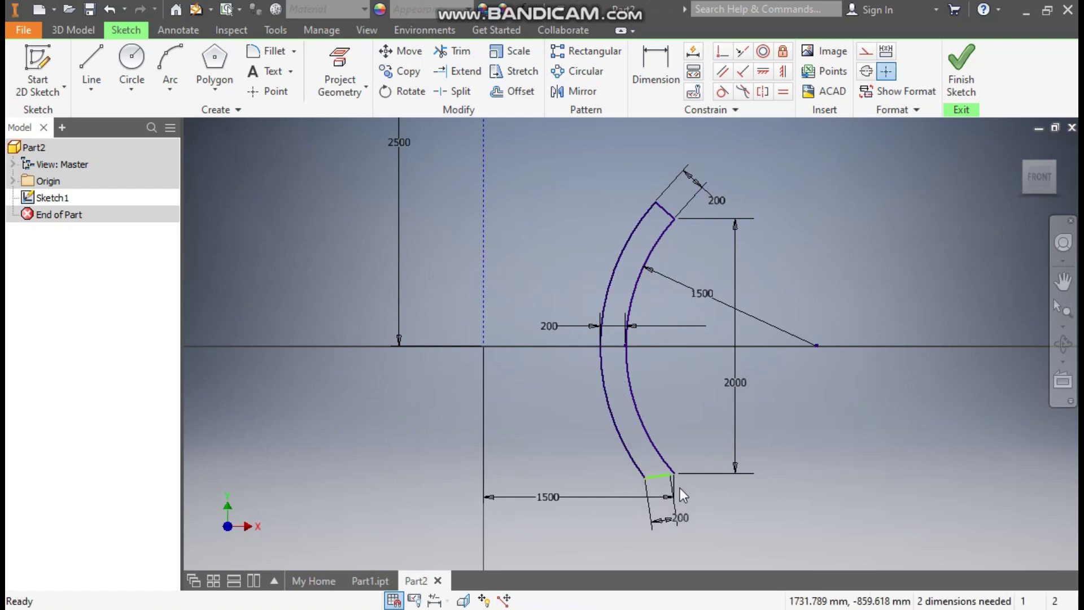
{"action": "scroll", "coordinate": [686, 485], "scroll_direction": "up", "scroll_amount": 5}
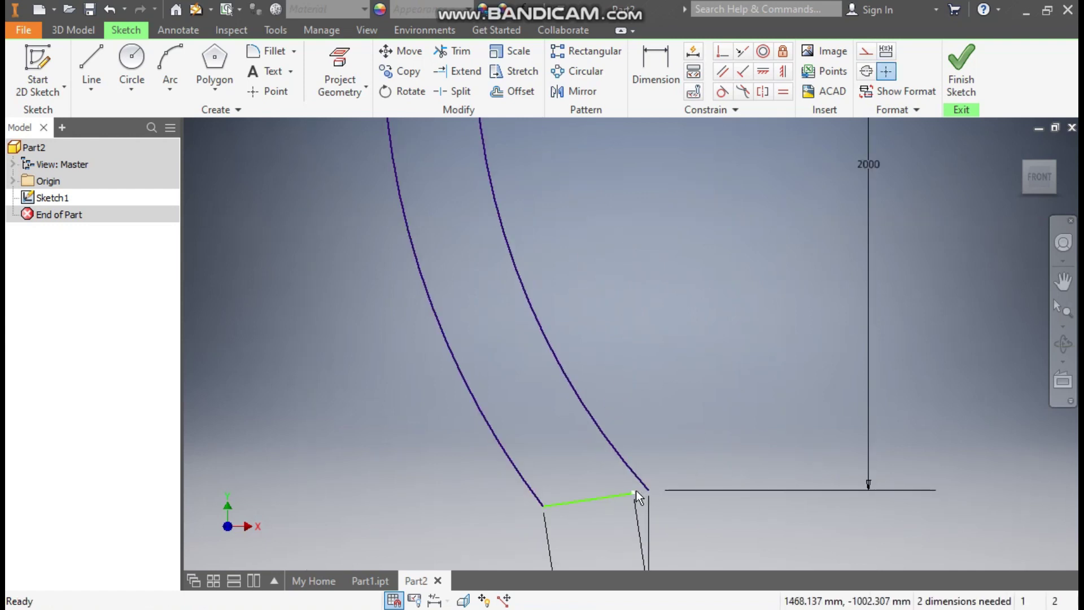
{"action": "left_click", "coordinate": [606, 495]}
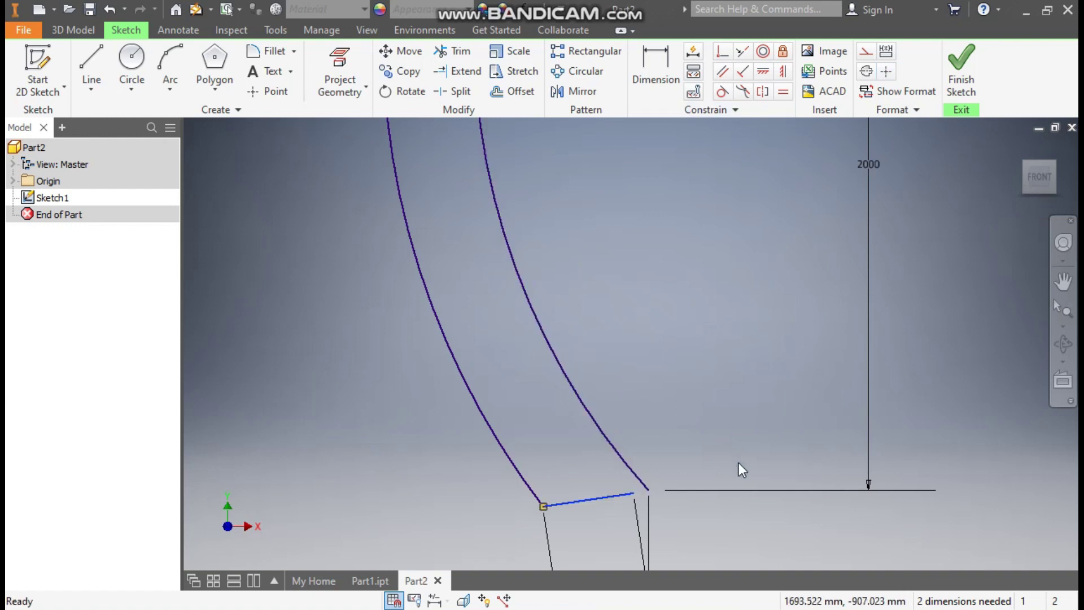
{"action": "left_click", "coordinate": [725, 71]}
{"action": "left_click", "coordinate": [722, 51]}
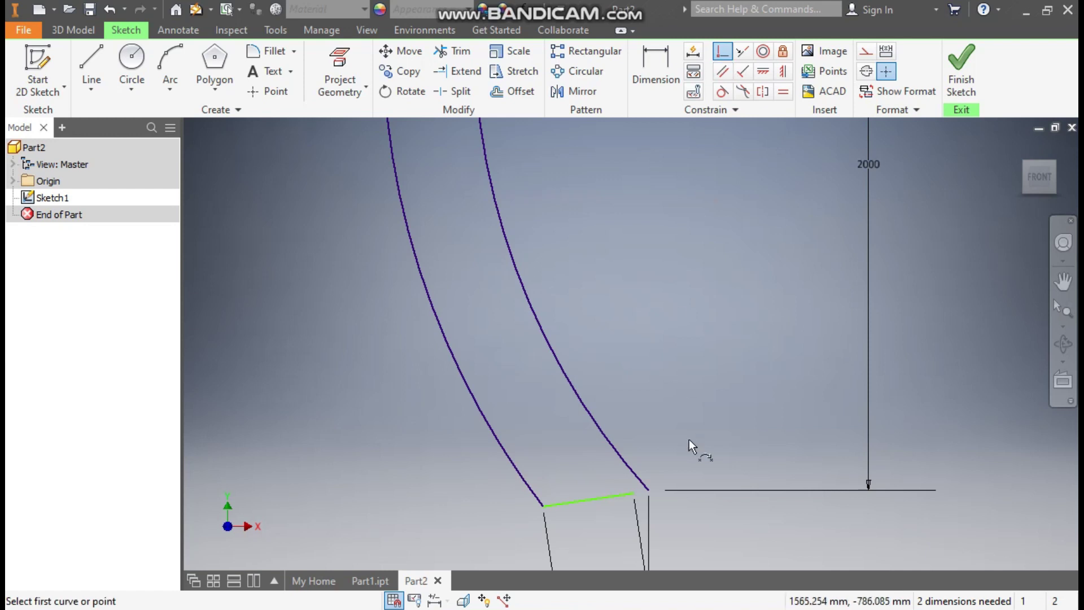
{"action": "left_click", "coordinate": [647, 493]}
{"action": "left_click", "coordinate": [635, 495]}
{"action": "scroll", "coordinate": [697, 450], "scroll_direction": "down", "scroll_amount": 3}
{"action": "scroll", "coordinate": [637, 454], "scroll_direction": "down", "scroll_amount": 2}
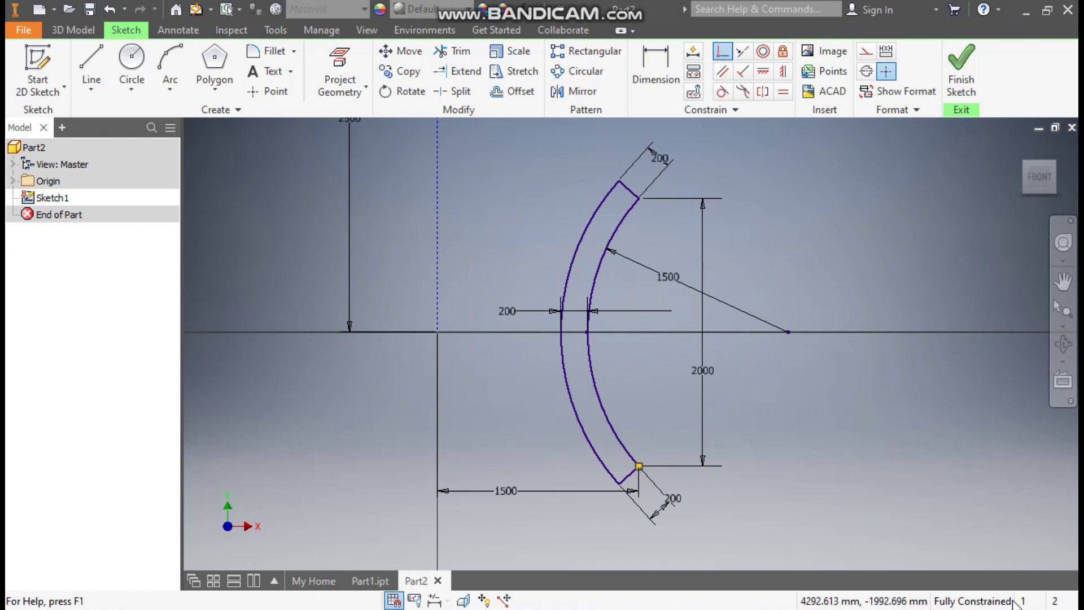
Finish the leg profile sketch.
{"action": "middle_click_drag", "start_coordinate": [894, 222], "coordinate": [895, 286]}
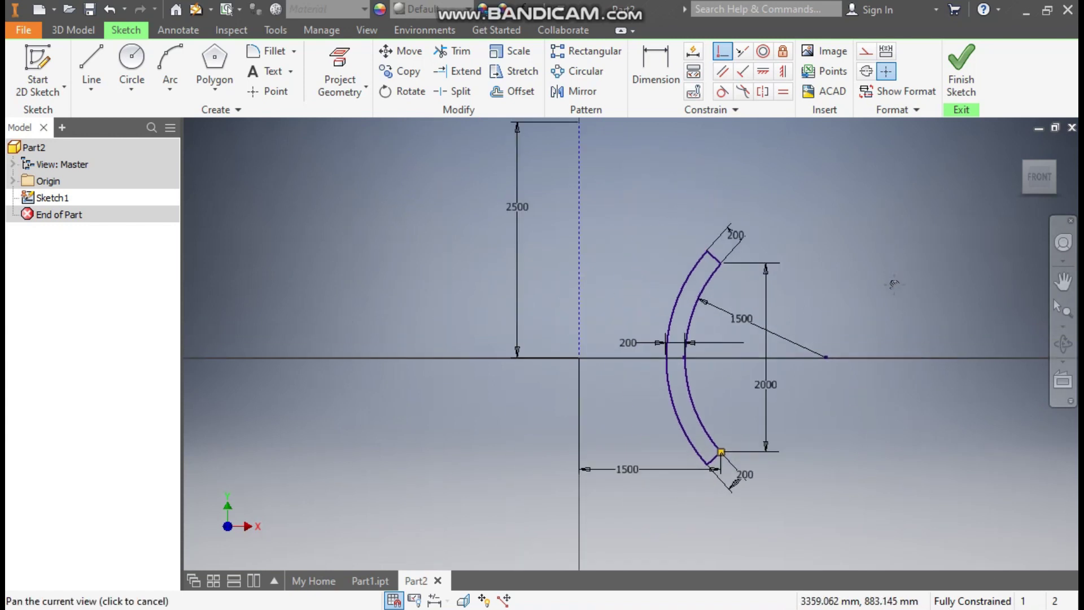
{"action": "scroll", "coordinate": [926, 237], "scroll_direction": "down", "scroll_amount": 1}
{"action": "left_click", "coordinate": [972, 67]}
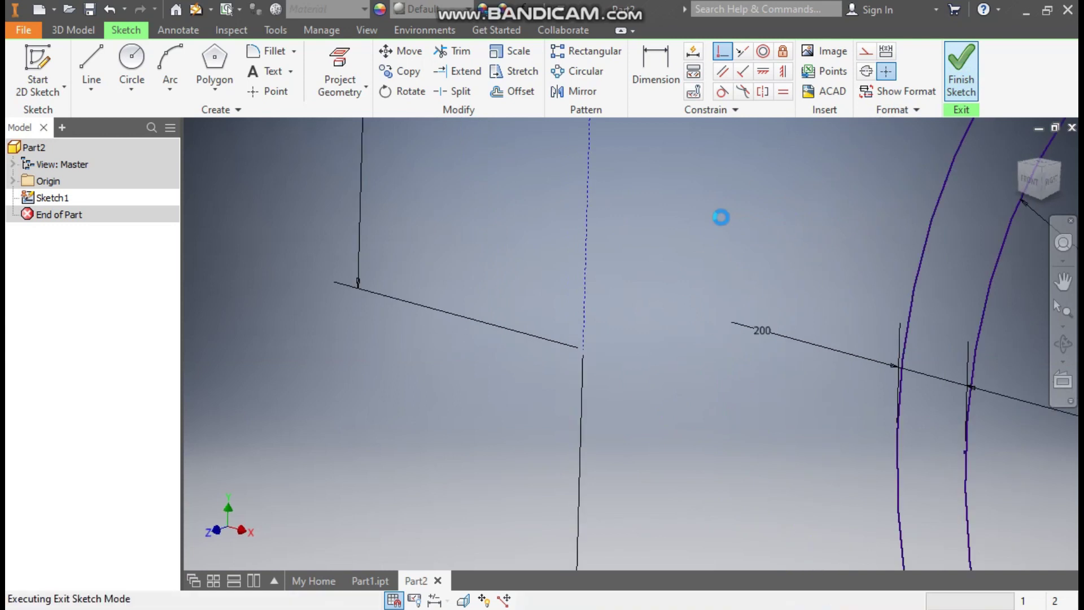
Revolve the closed curved profile fully around the 2500 mm vertical construction line as a new solid.
{"action": "scroll", "coordinate": [611, 394], "scroll_direction": "up", "scroll_amount": 2}
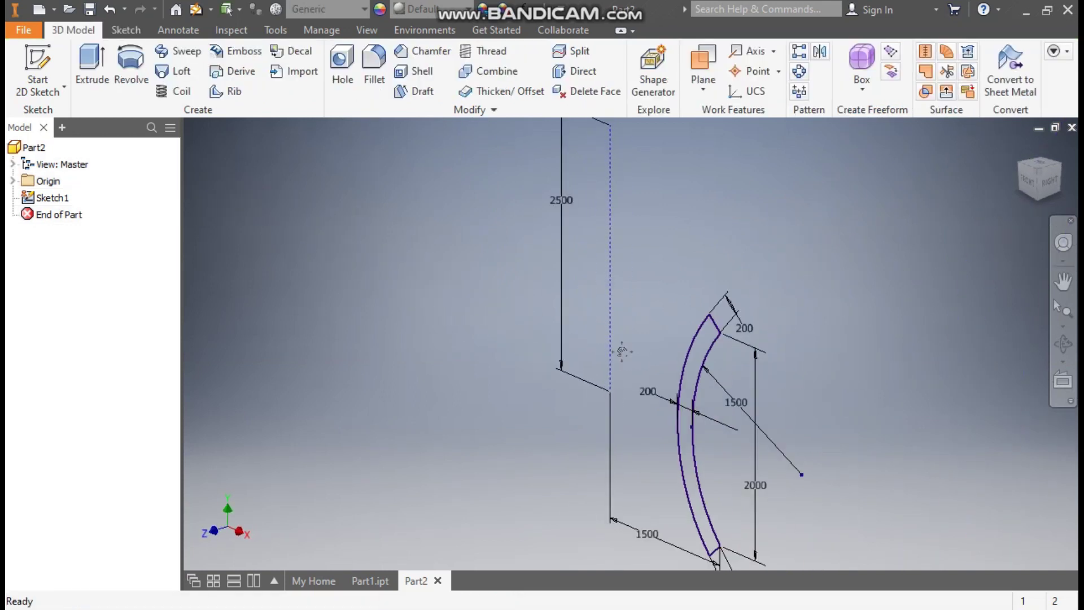
{"action": "scroll", "coordinate": [622, 352], "scroll_direction": "up", "scroll_amount": 1}
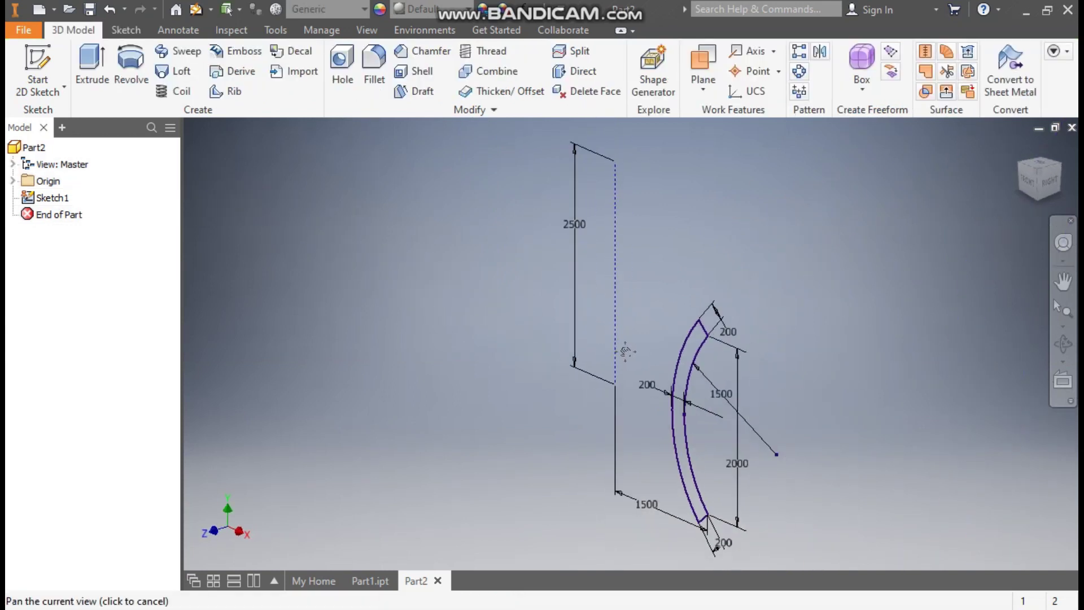
{"action": "left_click", "coordinate": [141, 74]}
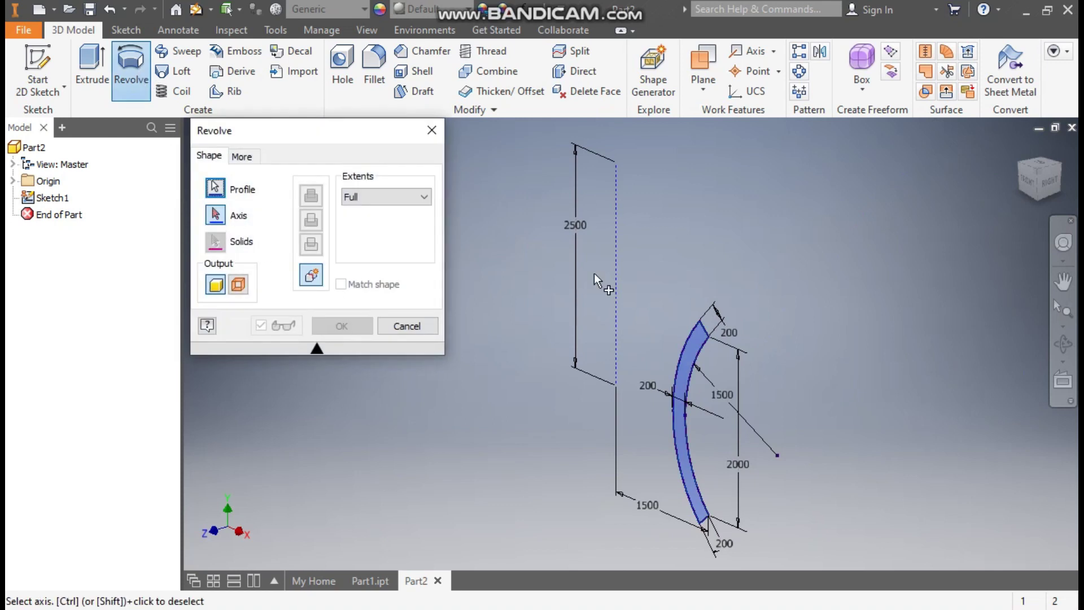
{"action": "left_click", "coordinate": [615, 230]}
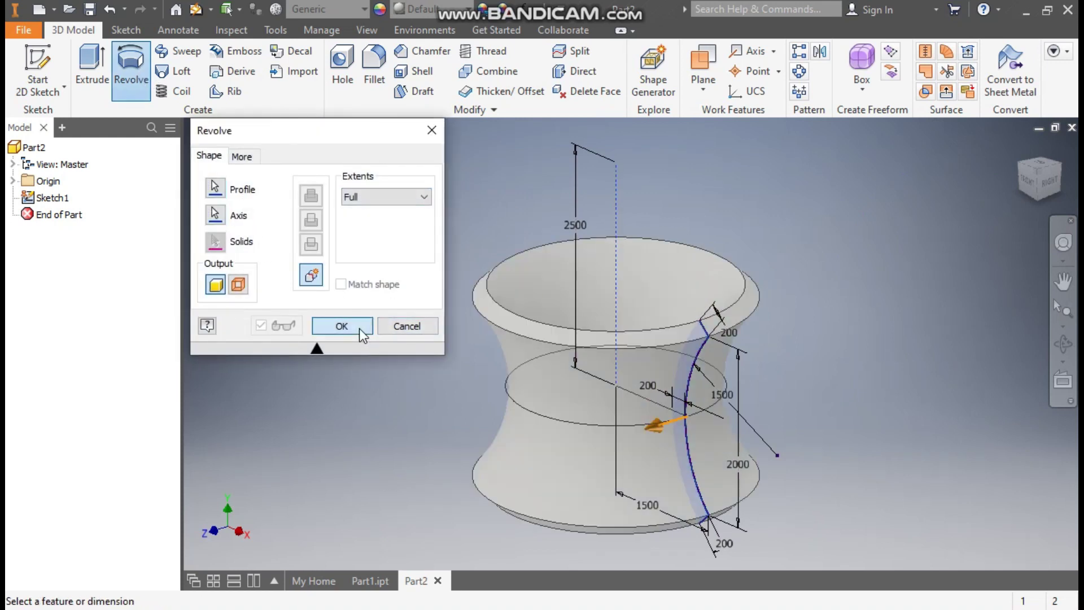
{"action": "left_click", "coordinate": [359, 327]}
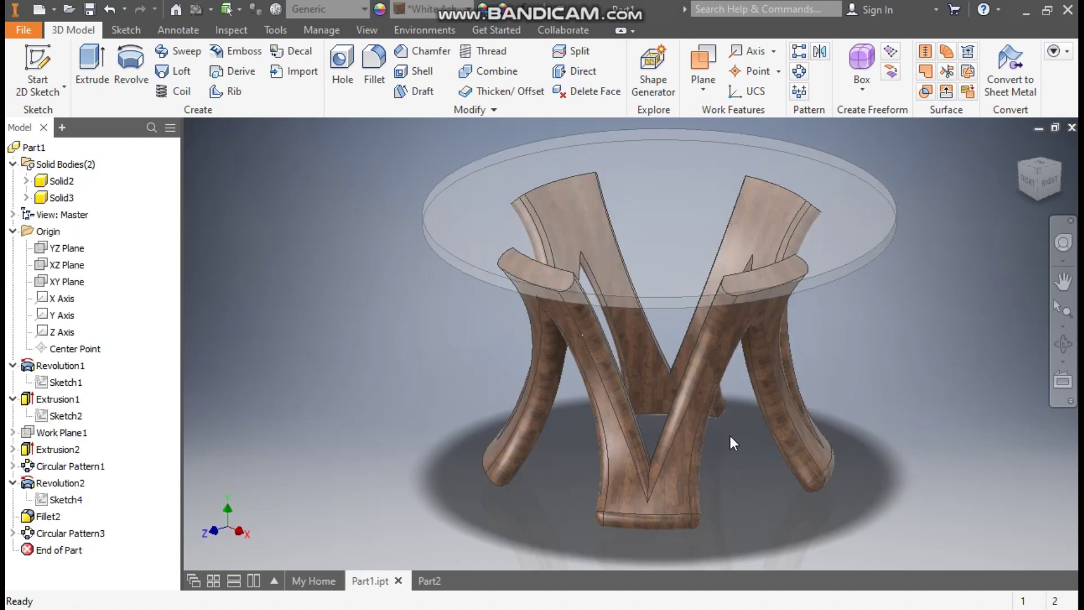
Switch to Part2 and start a new sketch on the XY plane of the revolved leg body.
{"action": "left_click", "coordinate": [429, 581]}
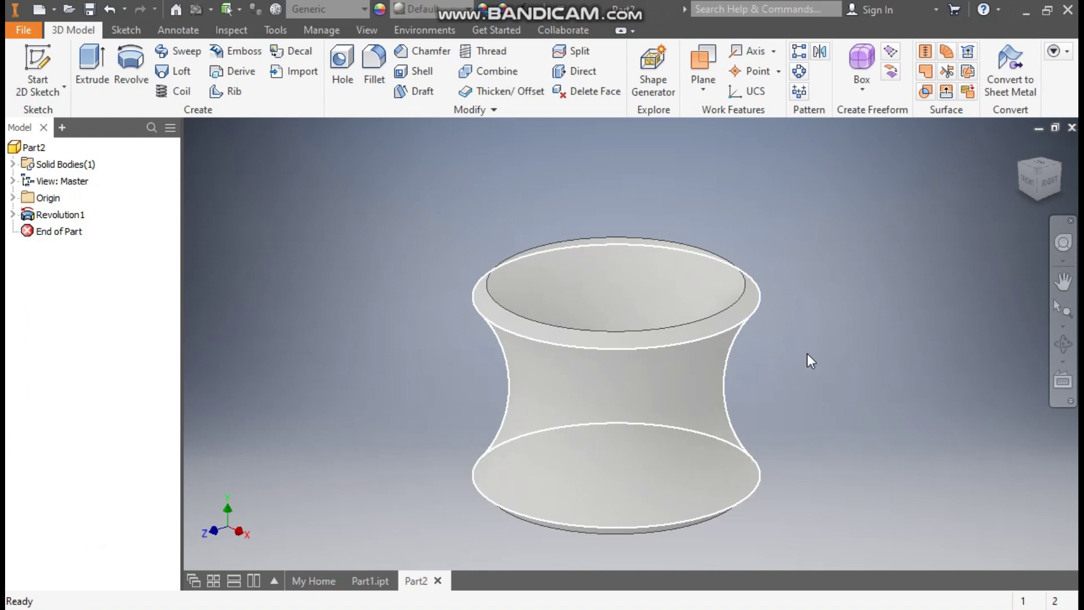
{"action": "left_click", "coordinate": [13, 198]}
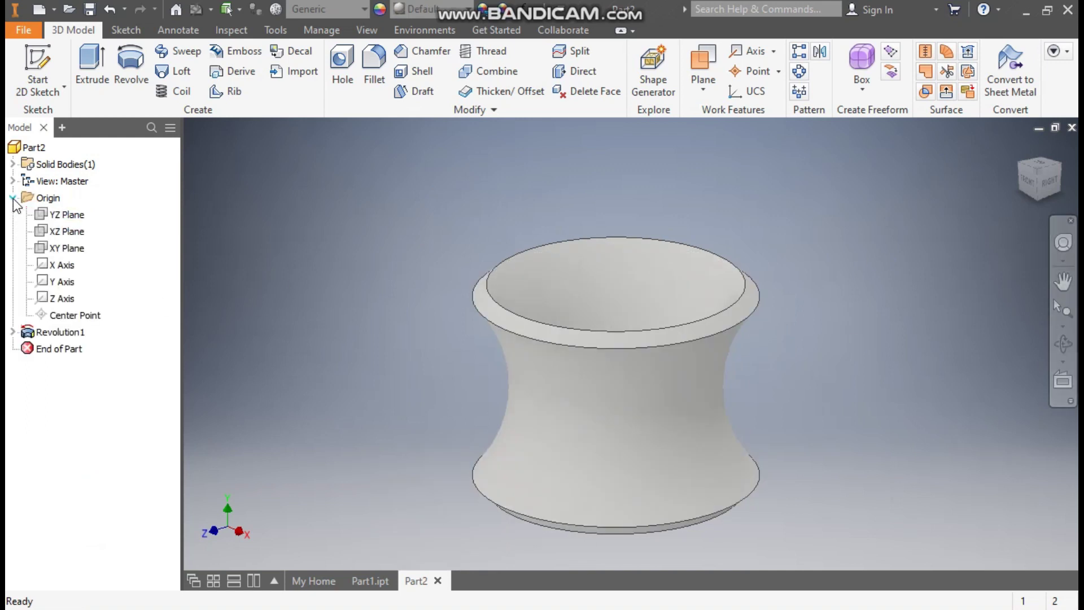
{"action": "left_click", "coordinate": [66, 248]}
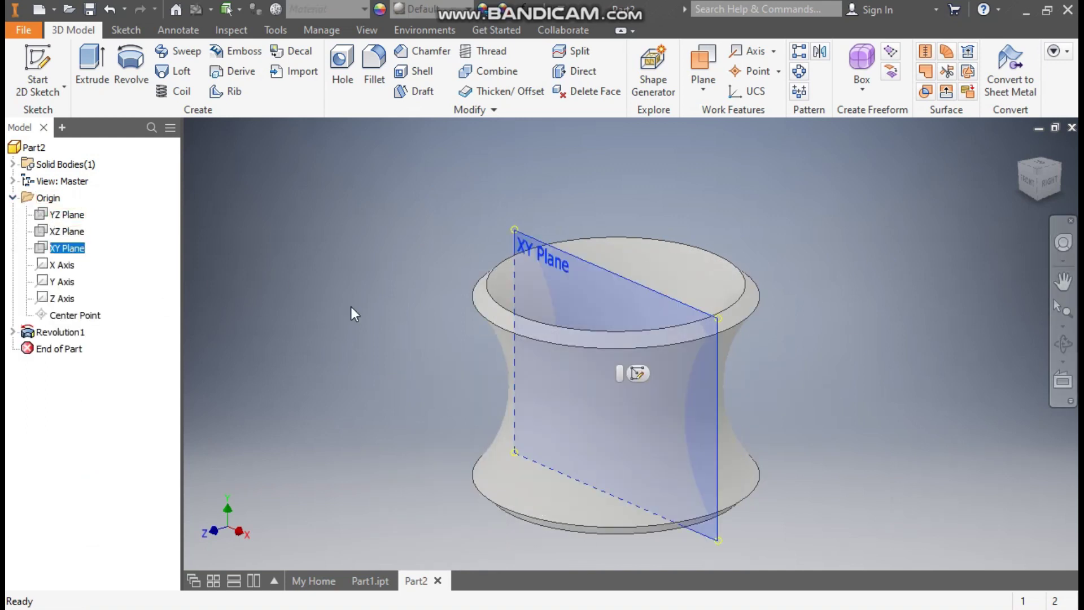
{"action": "left_click", "coordinate": [636, 375]}
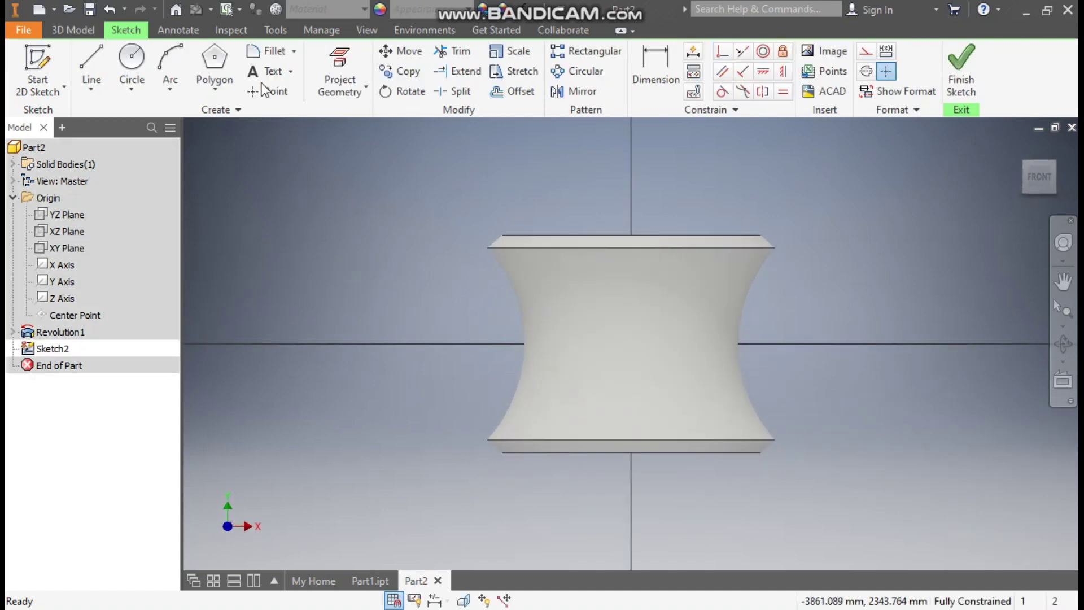
Set the visual style to Wireframe so the revolved body's inner edges can be seen while sketching.
{"action": "left_click", "coordinate": [366, 30]}
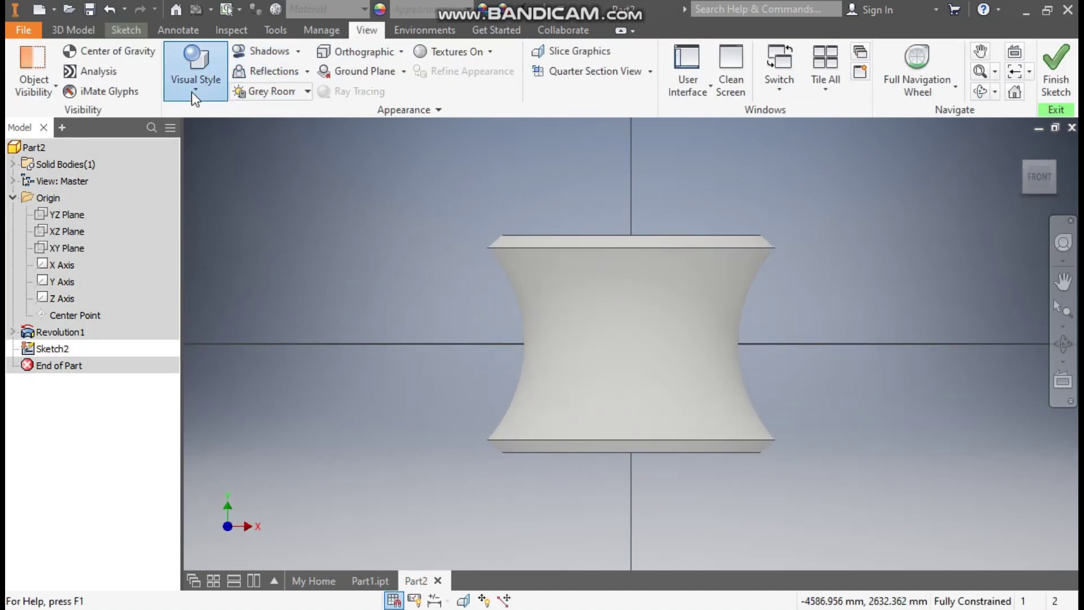
{"action": "left_click", "coordinate": [192, 92]}
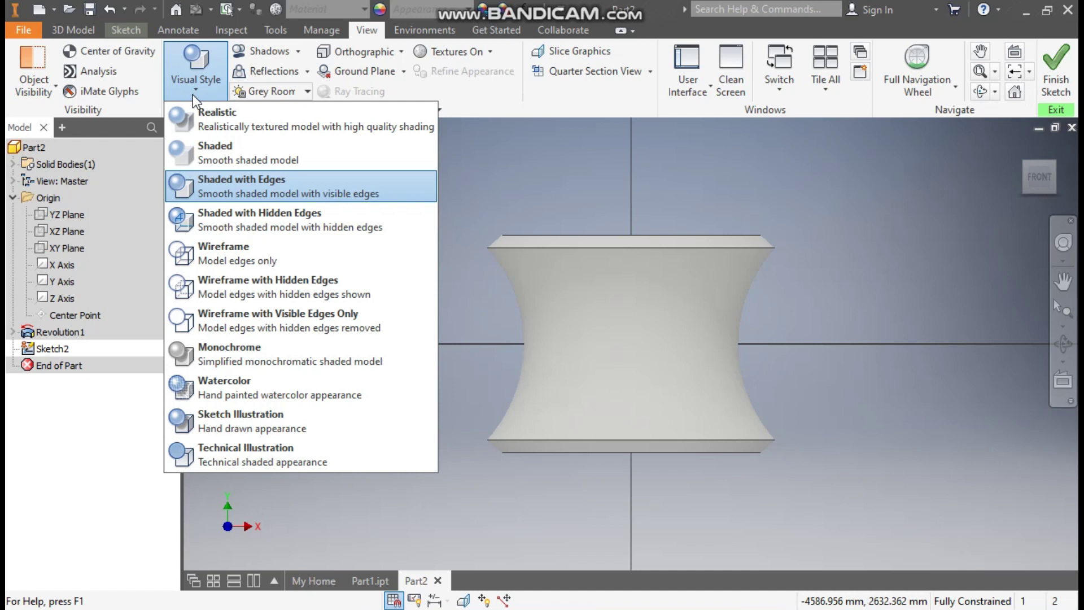
{"action": "left_click", "coordinate": [215, 257]}
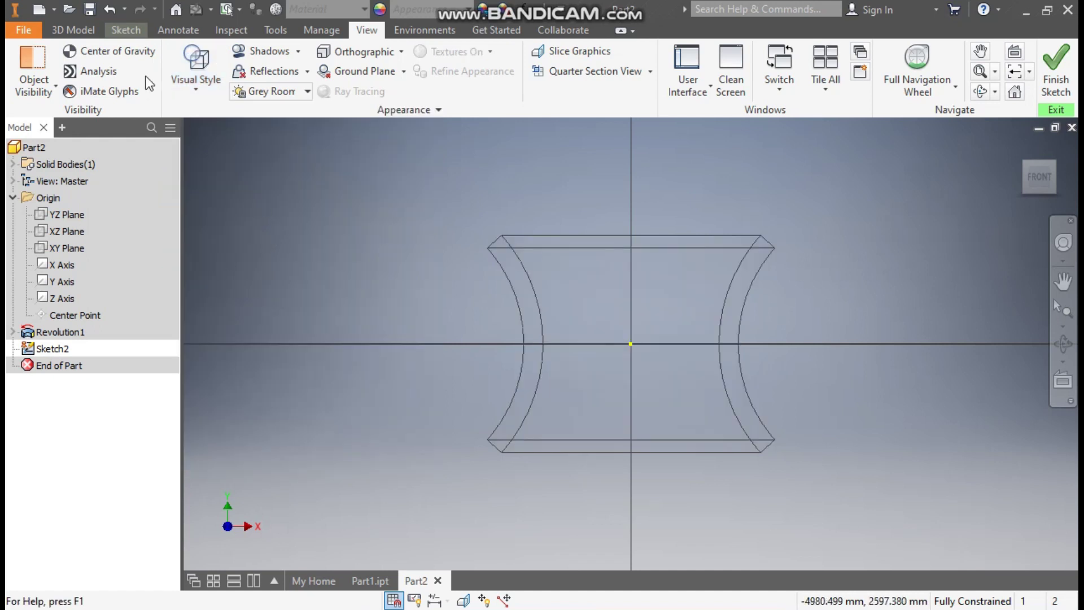
{"action": "left_click", "coordinate": [126, 31]}
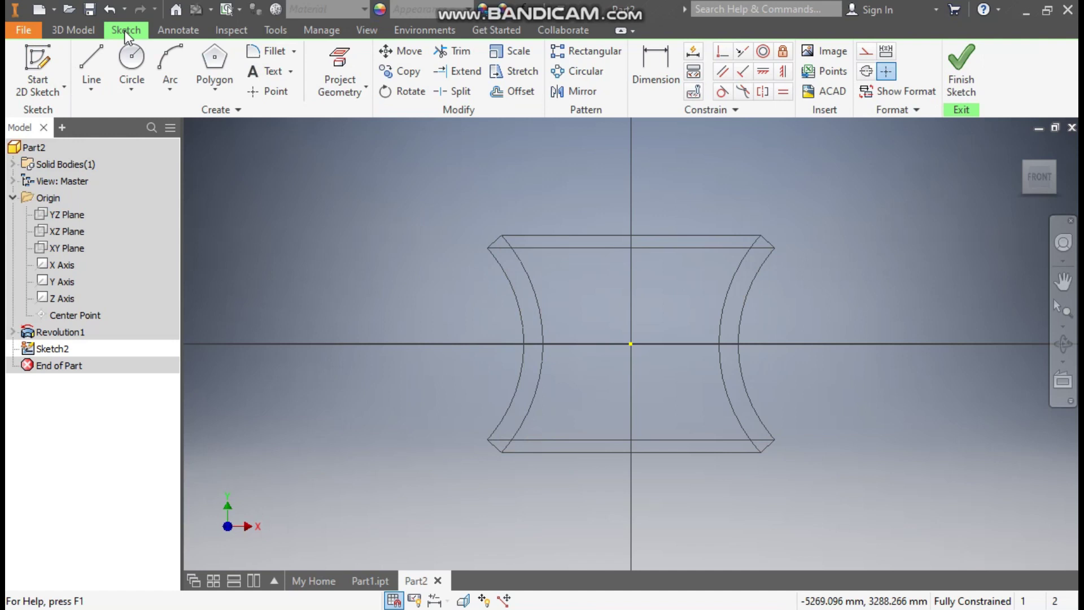
Sketch a closed triangle with its apex about 525 mm above the origin and its horizontal base about 1828 mm below it.
{"action": "left_click", "coordinate": [91, 54]}
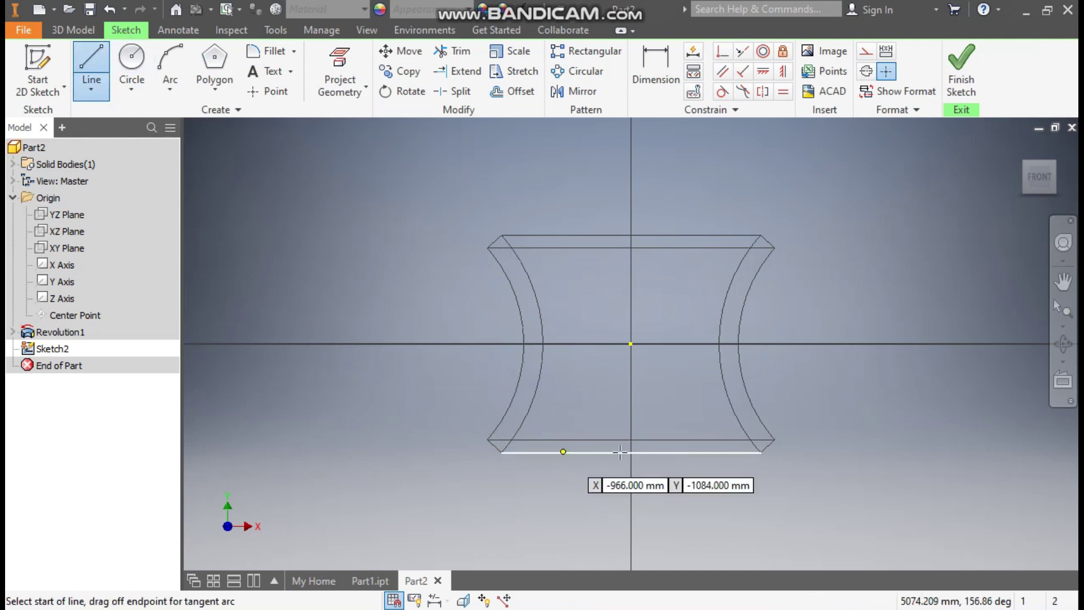
{"action": "left_click", "coordinate": [631, 293]}
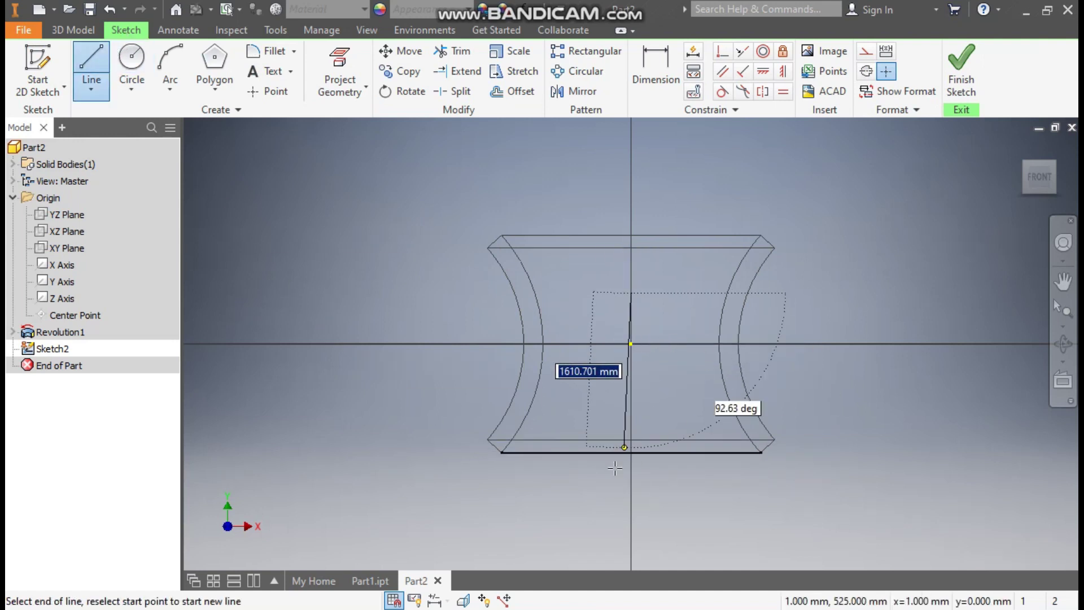
{"action": "left_click", "coordinate": [540, 518]}
{"action": "left_click", "coordinate": [718, 520]}
{"action": "left_click", "coordinate": [631, 294]}
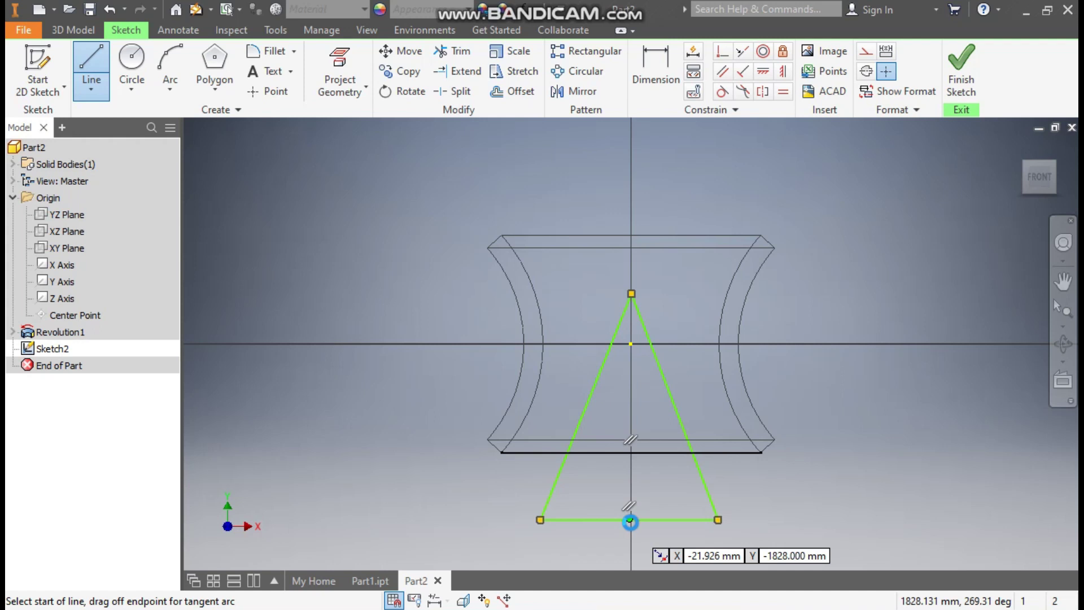
Draw a centre line from the midpoint of the triangle's base up to its apex.
{"action": "left_click", "coordinate": [630, 521]}
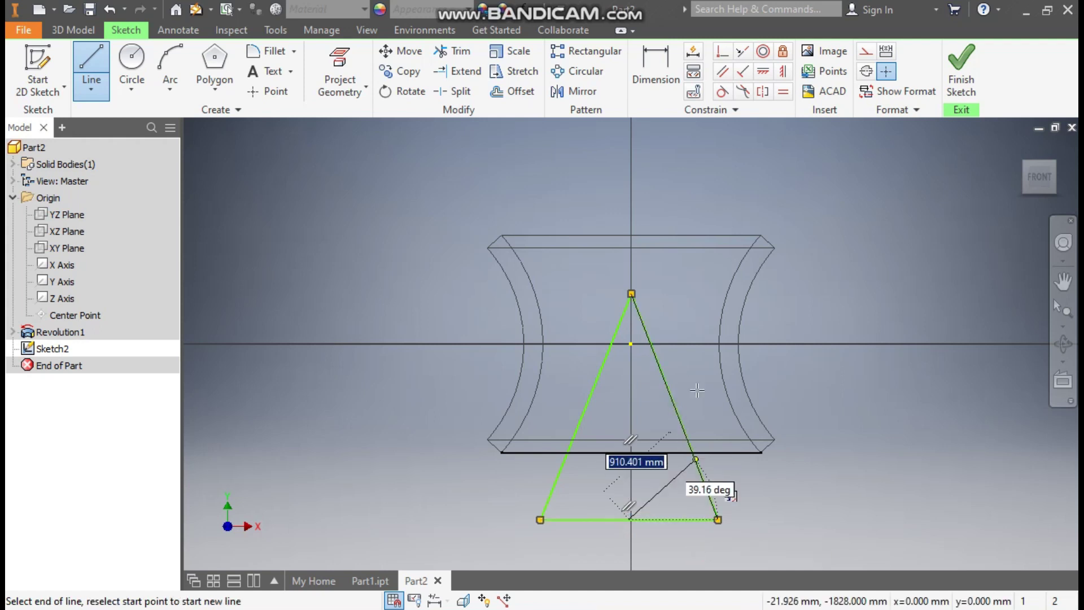
{"action": "left_click", "coordinate": [632, 293]}
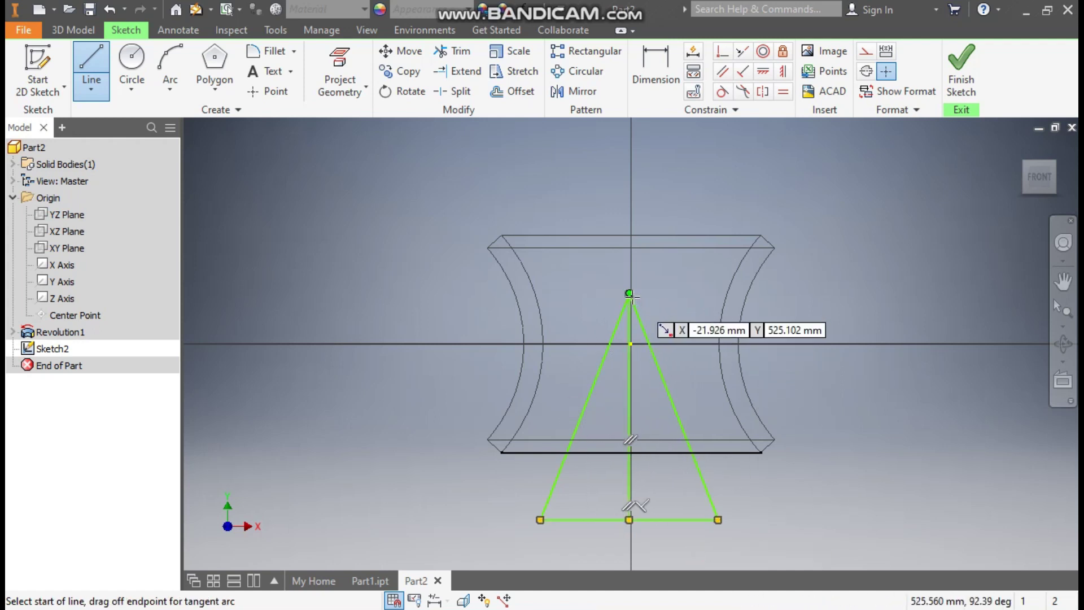
{"action": "key", "text": "Escape"}
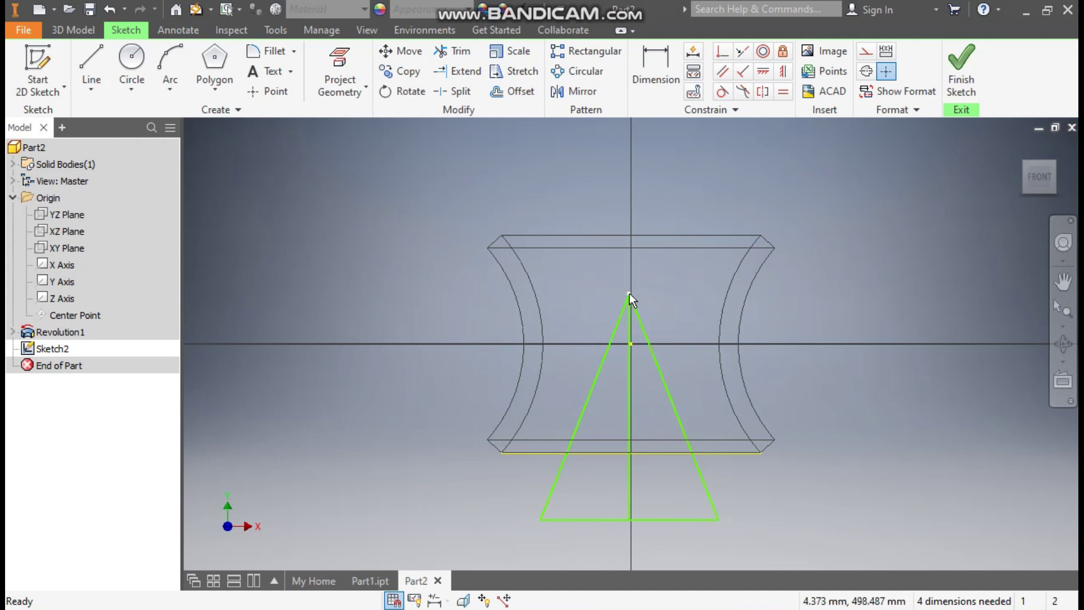
Dimension the triangle's apex 1750 mm vertically above the revolved body's bottom edge.
{"action": "left_click", "coordinate": [656, 68]}
{"action": "left_click", "coordinate": [632, 293]}
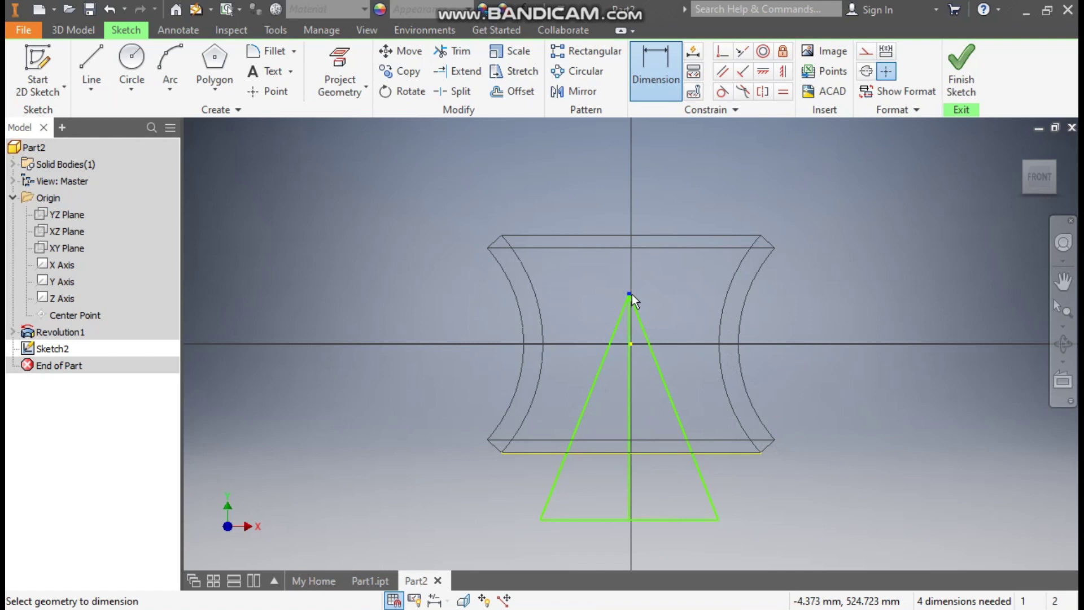
{"action": "left_click", "coordinate": [549, 451]}
{"action": "left_click", "coordinate": [439, 381]}
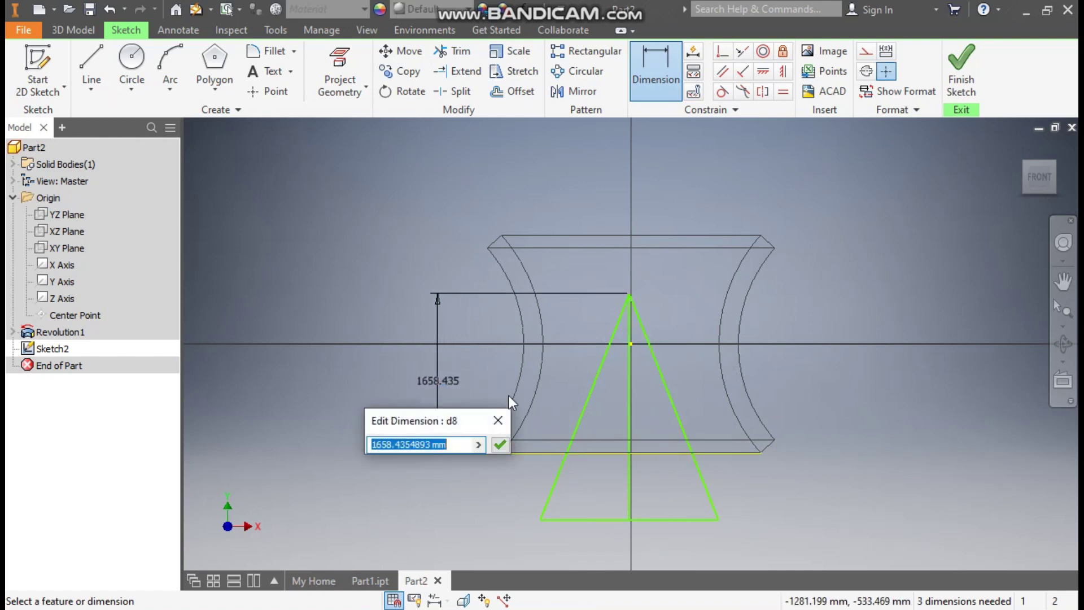
{"action": "type", "text": "1"}
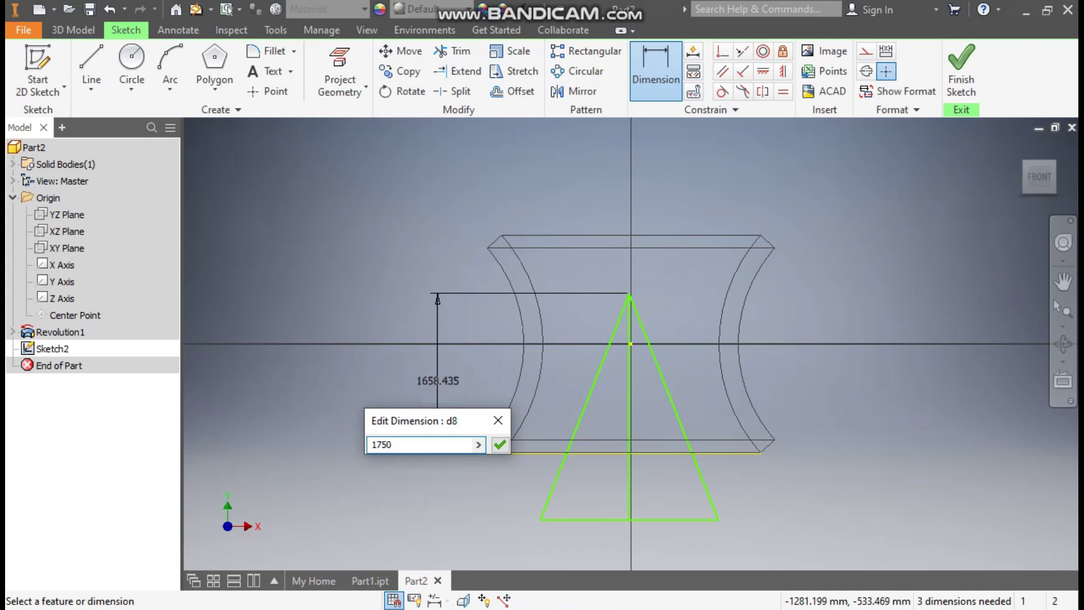
{"action": "type", "text": "750"}
{"action": "key", "text": "Return"}
Dimension the triangle's base 500 mm below the revolved body's bottom edge.
{"action": "left_click", "coordinate": [659, 507]}
{"action": "left_click", "coordinate": [661, 454]}
{"action": "left_click", "coordinate": [746, 471]}
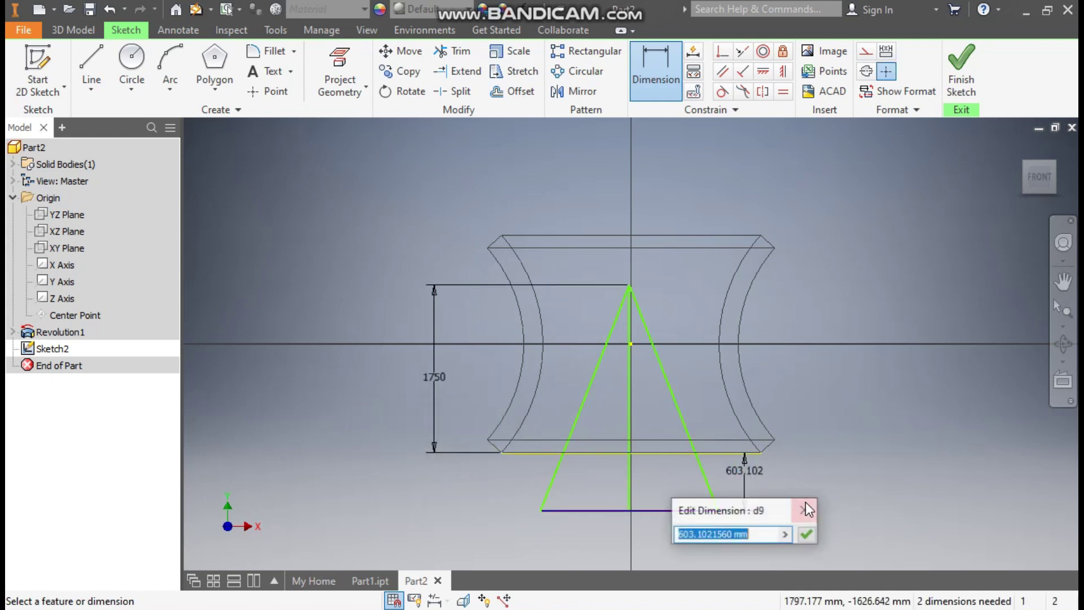
{"action": "type", "text": "500"}
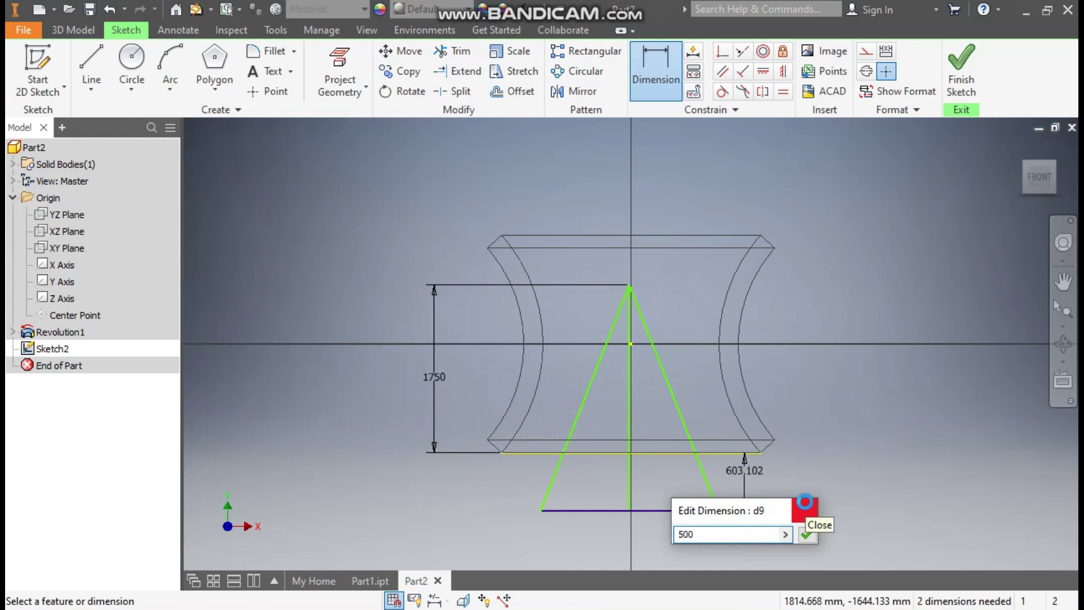
{"action": "left_click", "coordinate": [806, 502]}
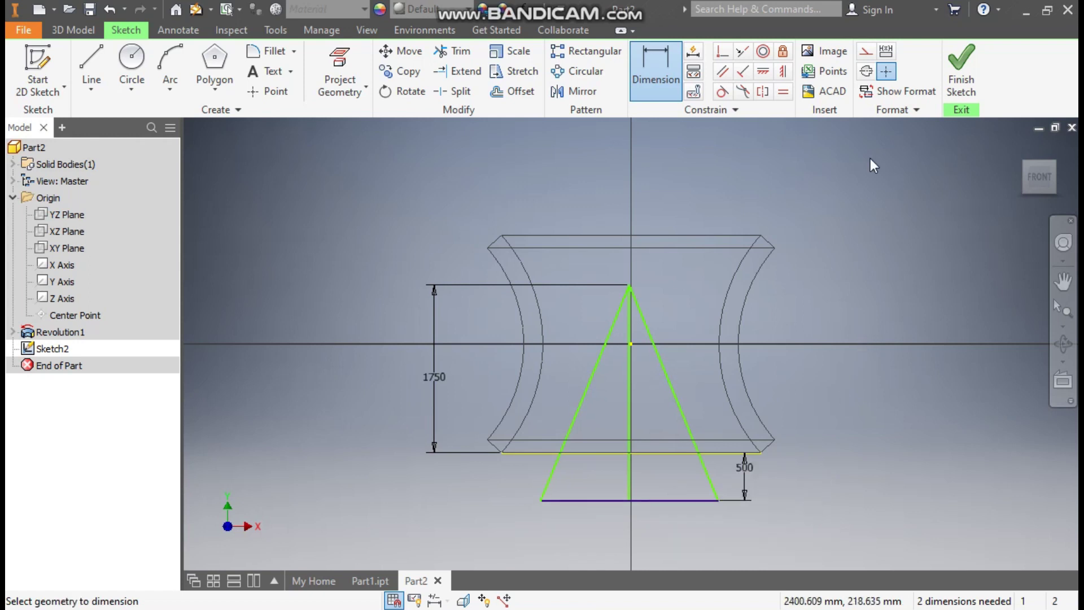
Align the triangle's apex with the sketch origin using a vertical constraint.
{"action": "left_click", "coordinate": [783, 73]}
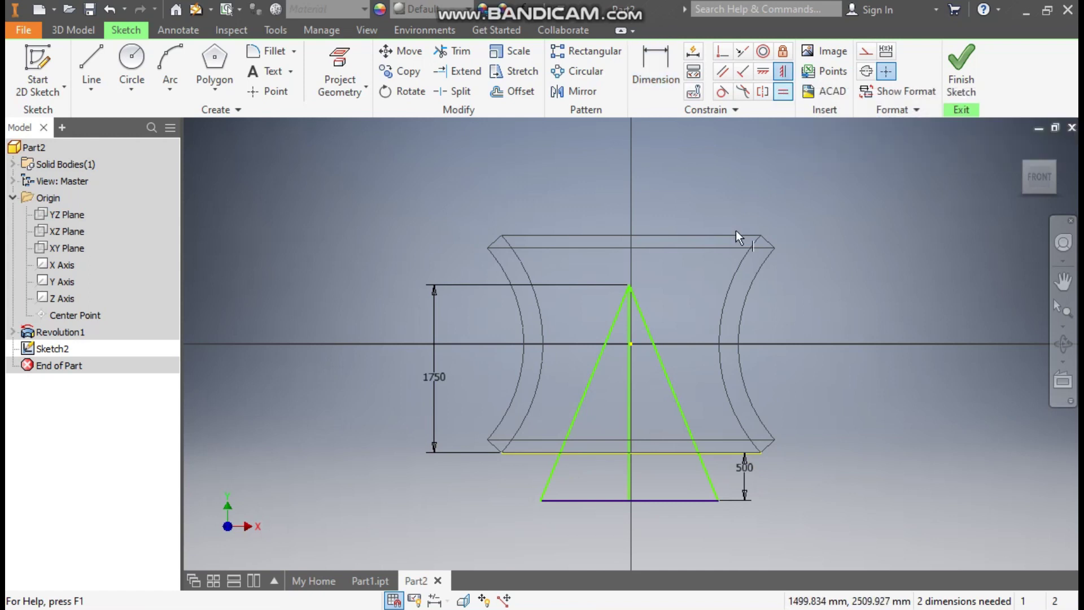
{"action": "left_click", "coordinate": [631, 285]}
{"action": "left_click", "coordinate": [630, 343]}
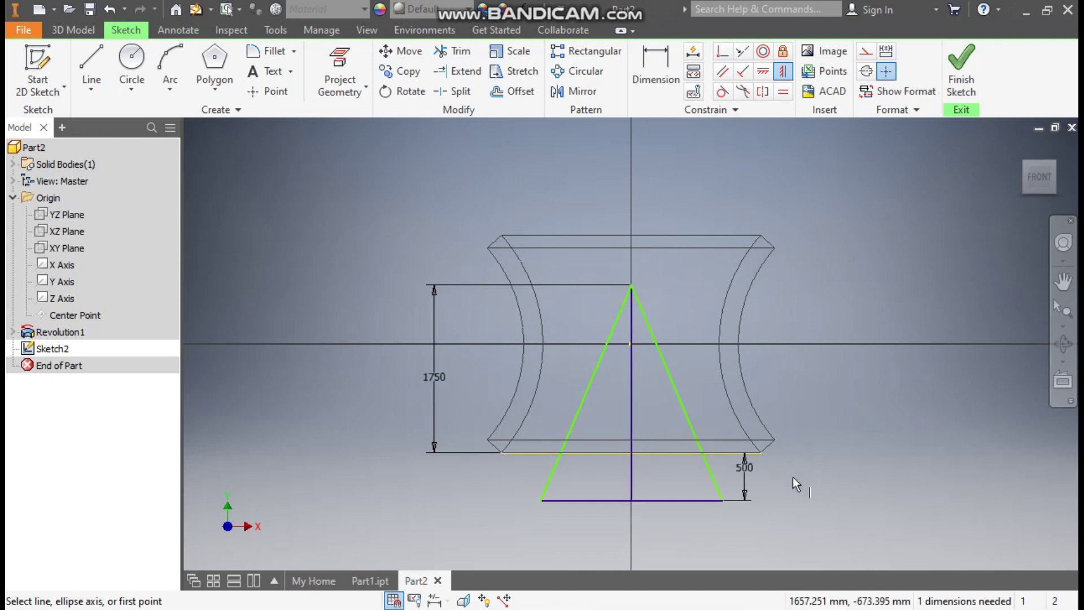
Add a 20 degree angle dimension between the triangle's centre line and its right slanted side.
{"action": "left_click", "coordinate": [651, 81]}
{"action": "left_click", "coordinate": [633, 401]}
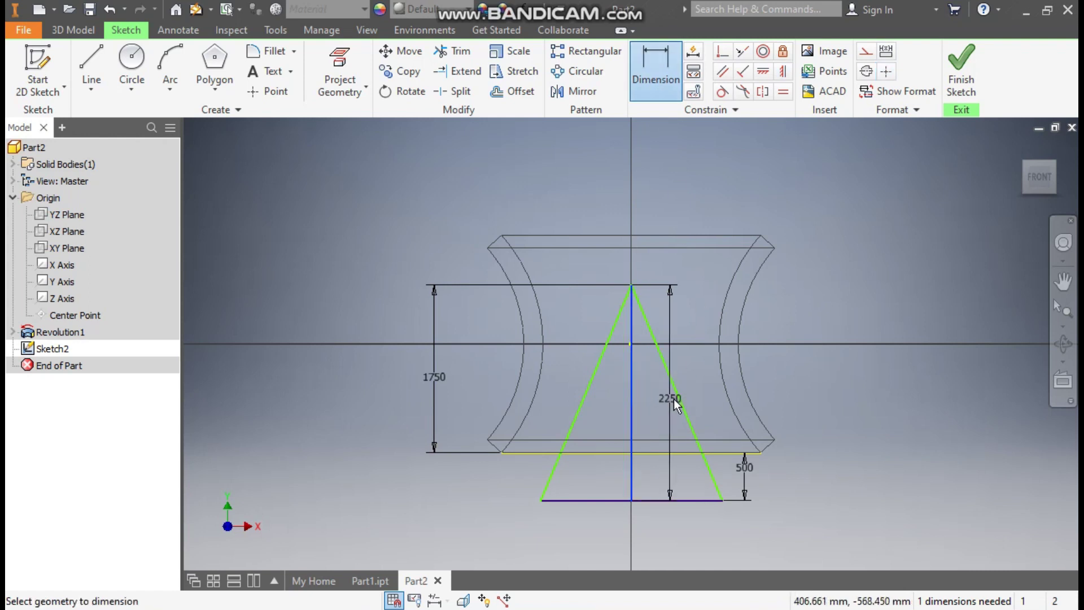
{"action": "left_click", "coordinate": [657, 404]}
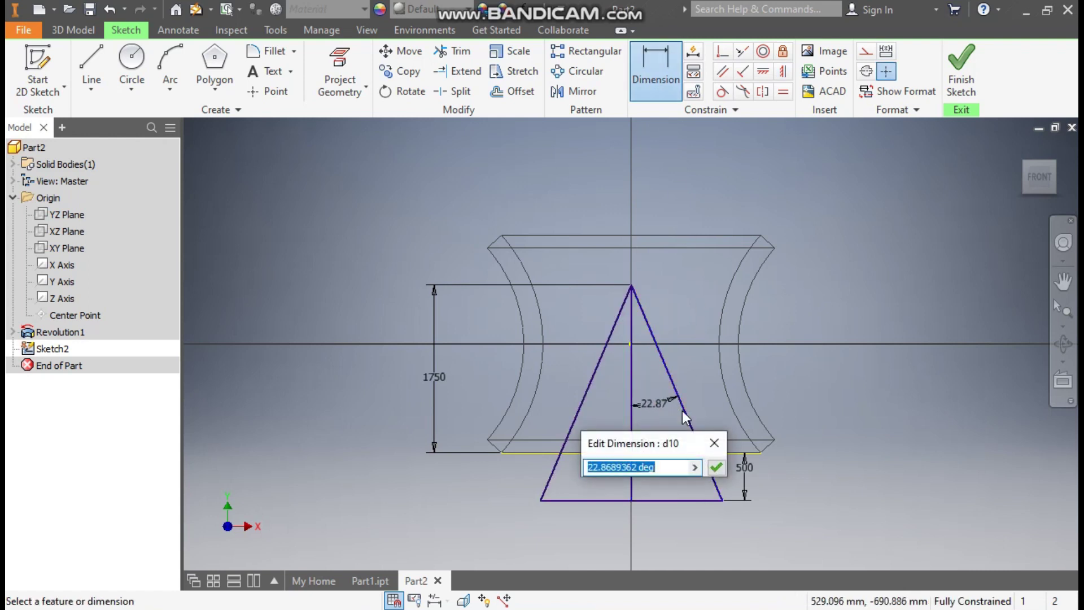
{"action": "type", "text": "20"}
{"action": "key", "text": "Return"}
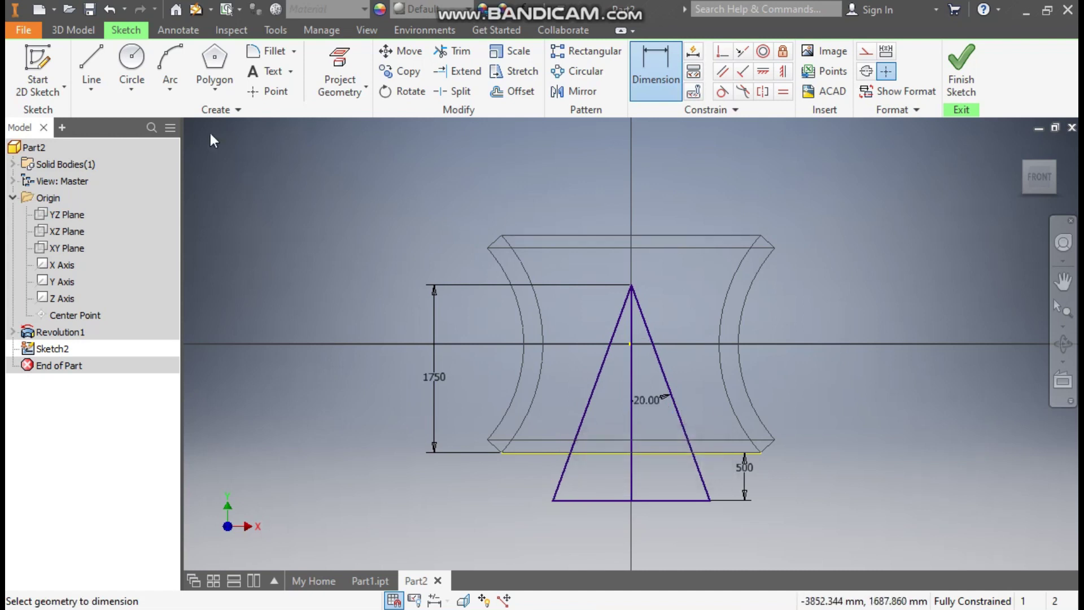
Set up a cut Extrude of the whole triangle profile in the first direction, about 3059 mm deep through the front wall.
{"action": "left_click", "coordinate": [73, 30]}
{"action": "left_click", "coordinate": [88, 61]}
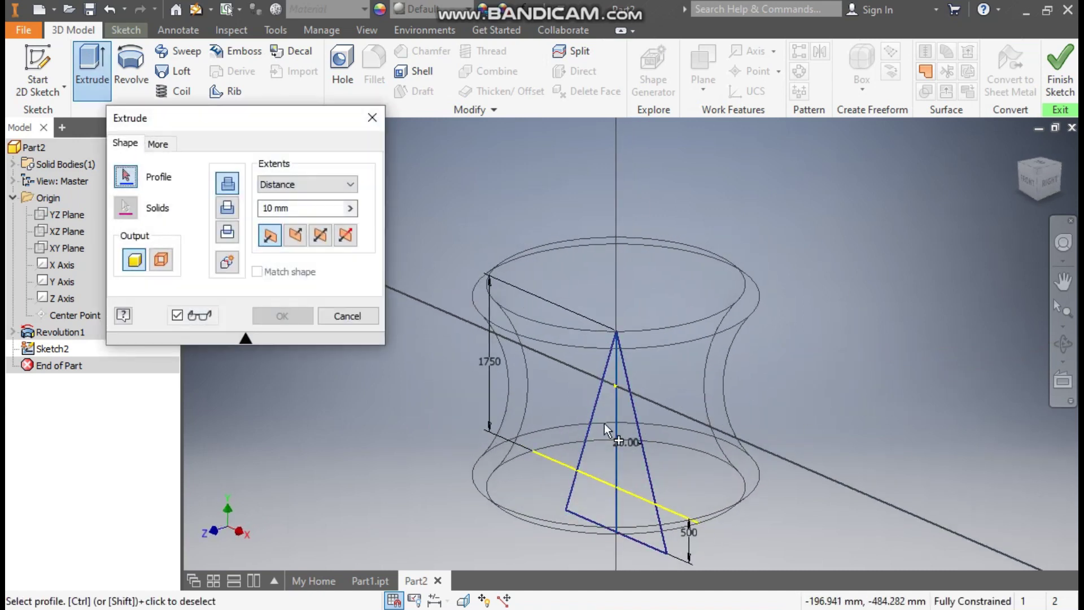
{"action": "left_click", "coordinate": [608, 424]}
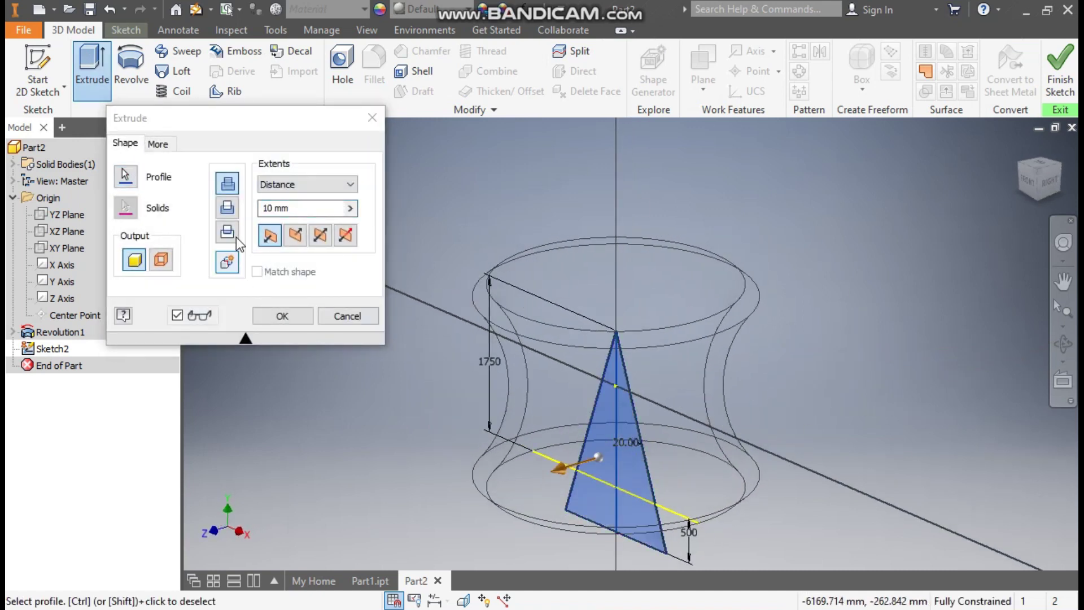
{"action": "left_click", "coordinate": [227, 207]}
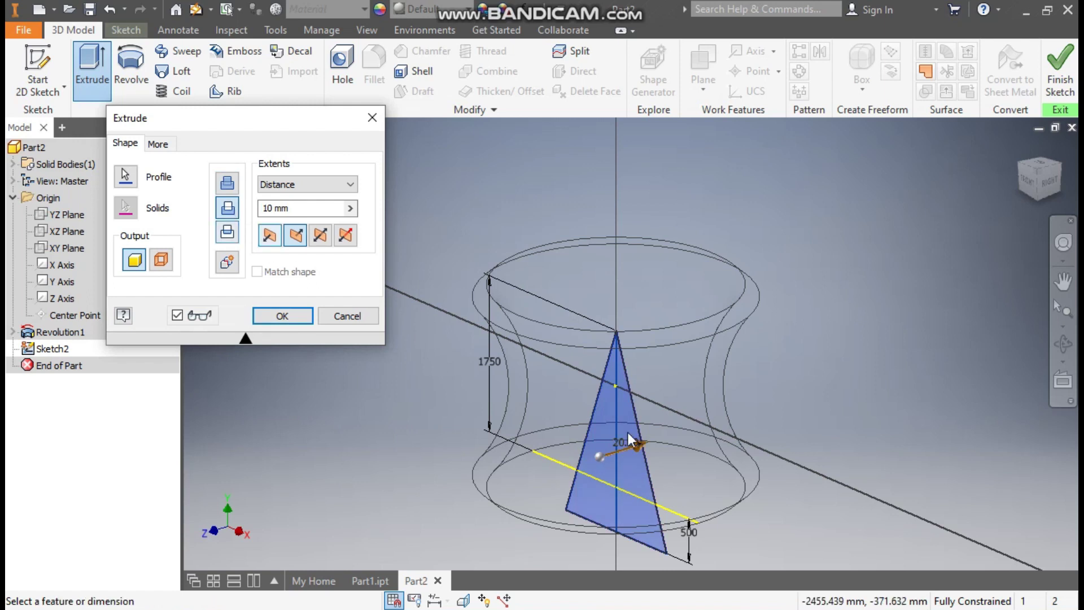
{"action": "left_click", "coordinate": [270, 235]}
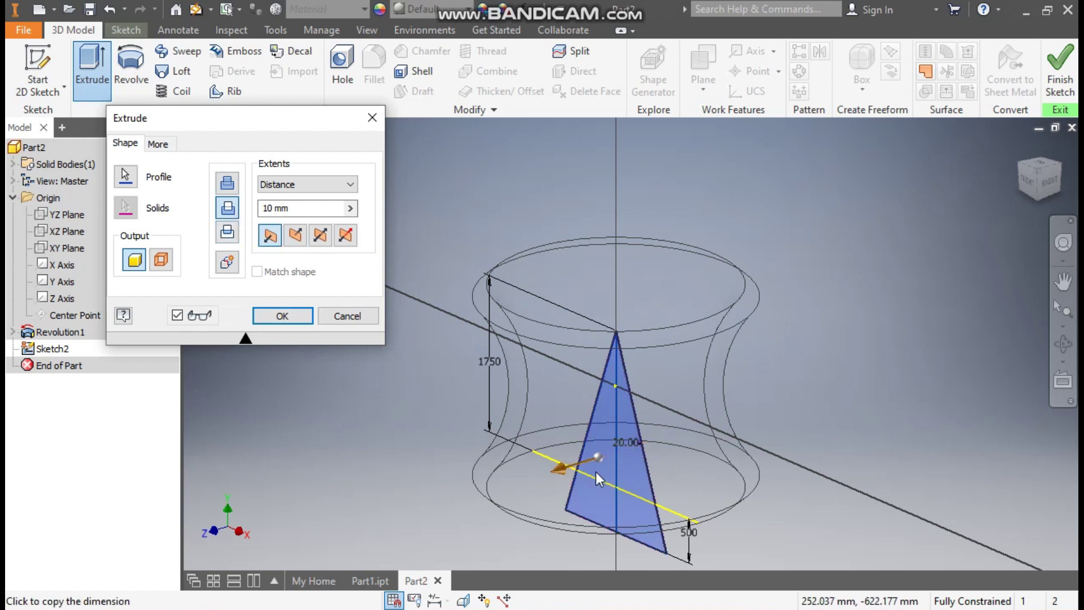
{"action": "scroll", "coordinate": [715, 293], "scroll_direction": "up", "scroll_amount": 5}
{"action": "left_click_drag", "start_coordinate": [637, 355], "coordinate": [559, 371]}
{"action": "scroll", "coordinate": [679, 329], "scroll_direction": "down", "scroll_amount": 4}
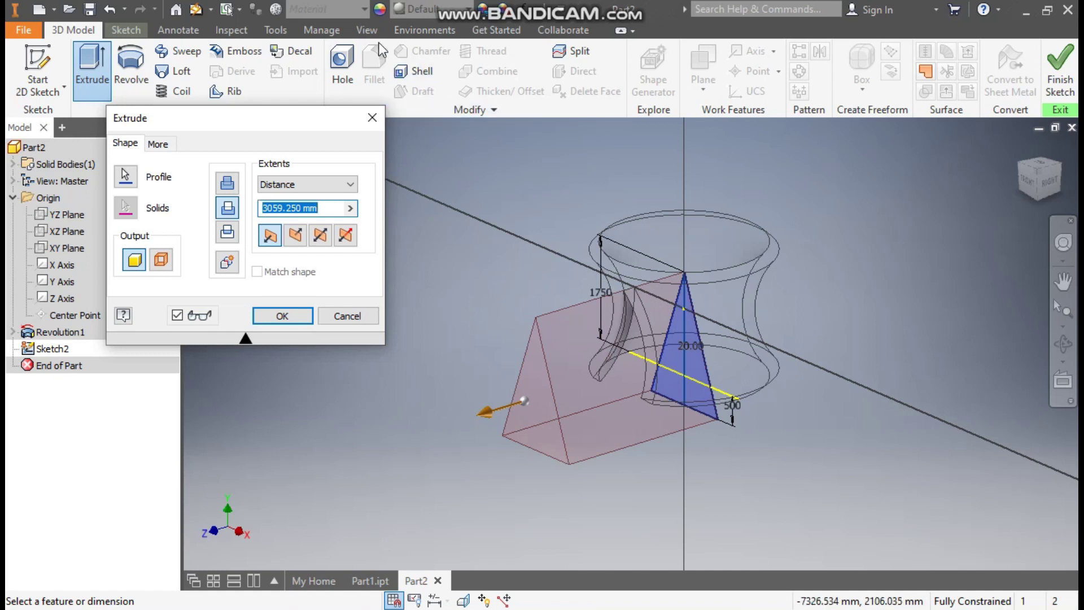
Set the visual style to Shaded with Edges to preview the cut on the solid body.
{"action": "left_click", "coordinate": [363, 32]}
{"action": "left_click", "coordinate": [201, 78]}
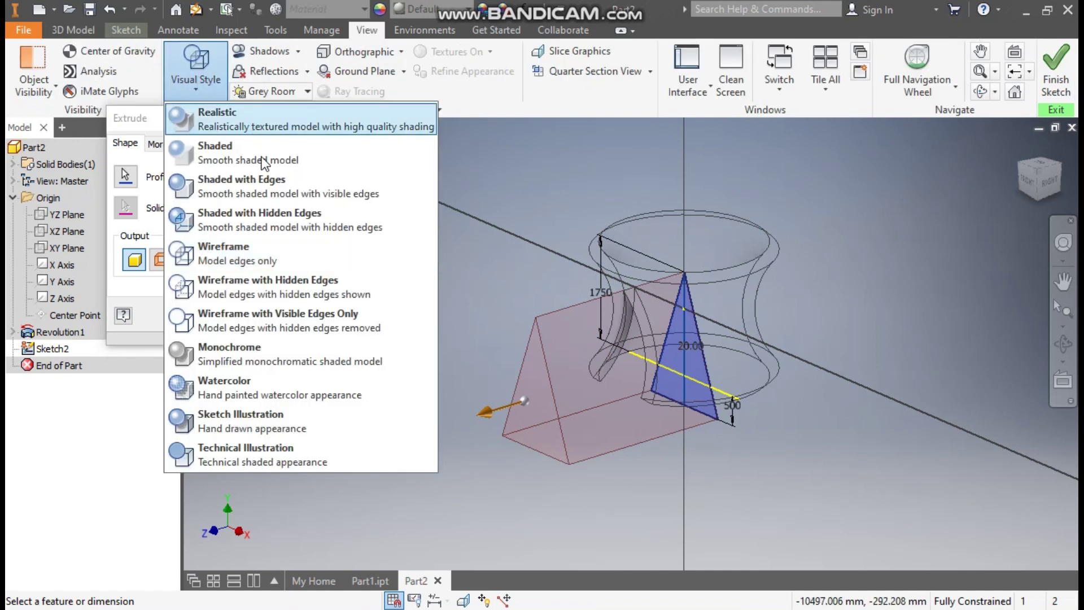
{"action": "left_click", "coordinate": [256, 193]}
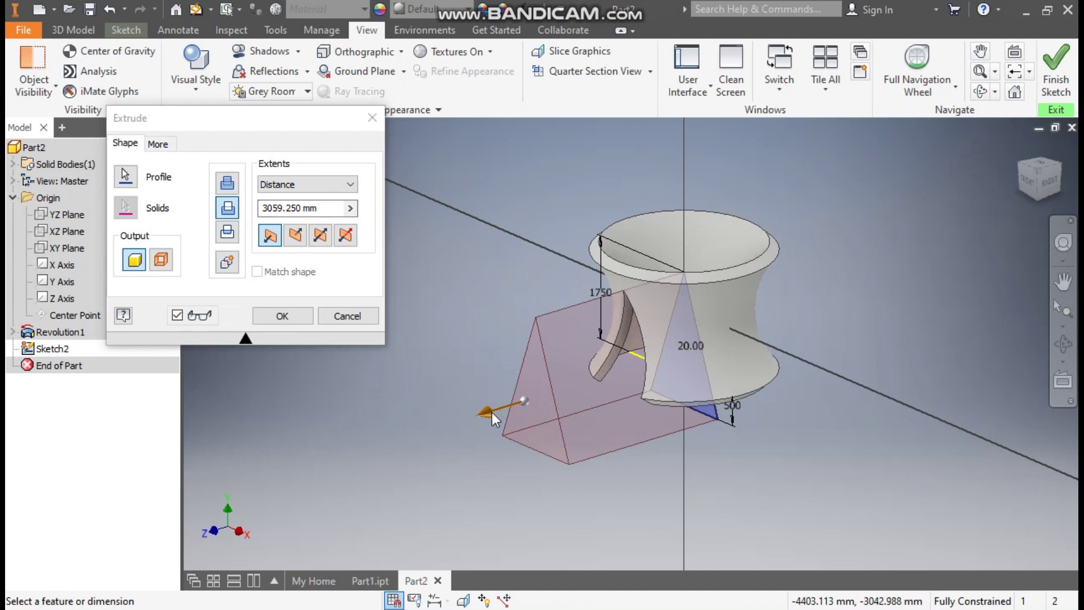
Reduce the triangular cut's extrusion distance to 2454.5 mm and complete the cut.
{"action": "left_click", "coordinate": [582, 386]}
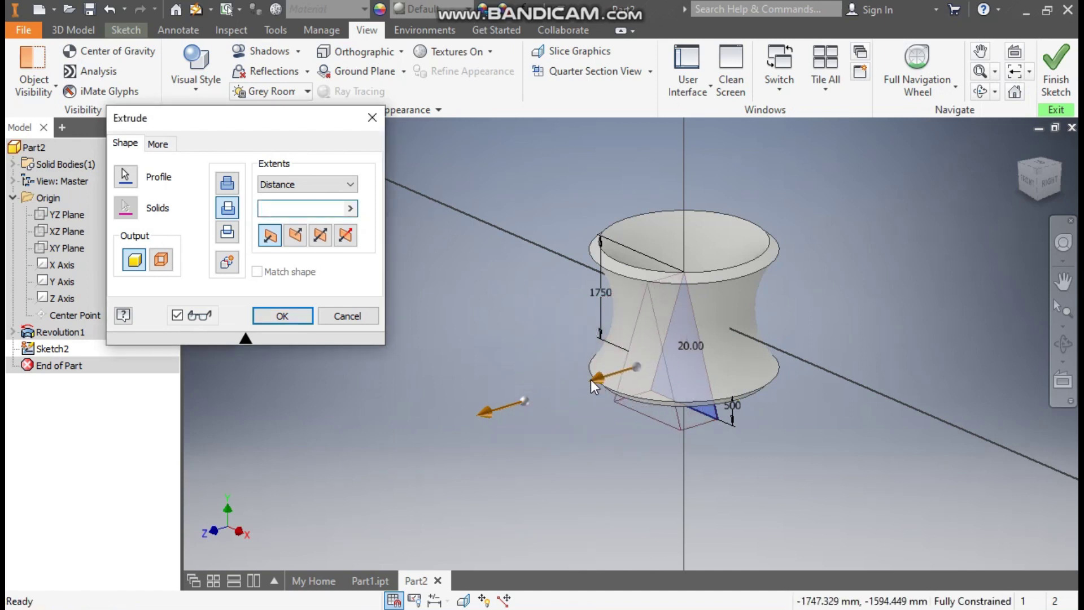
{"action": "left_click", "coordinate": [591, 380]}
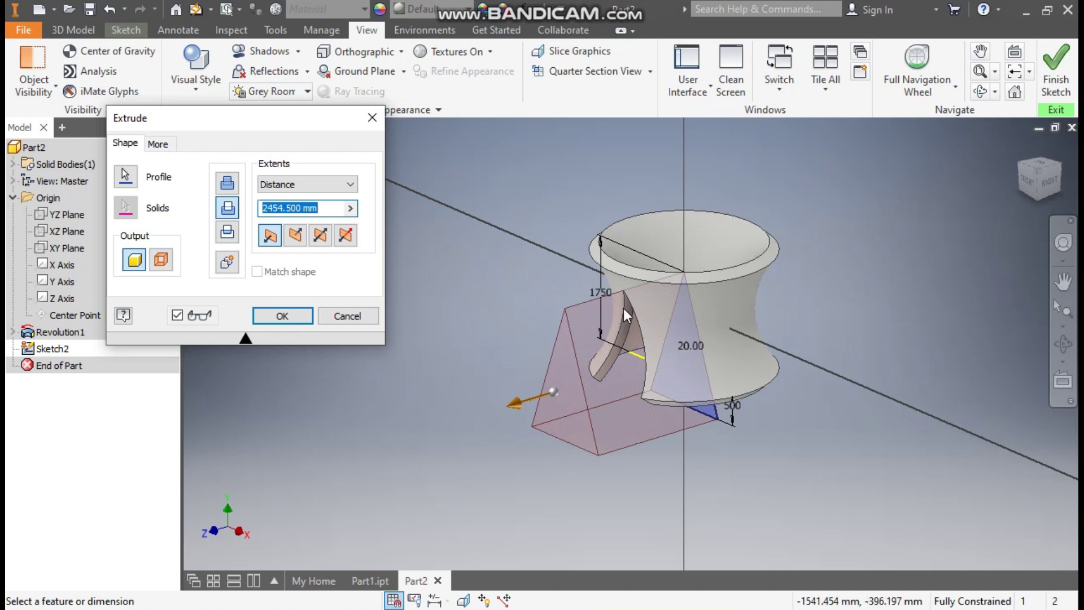
{"action": "left_click", "coordinate": [282, 316]}
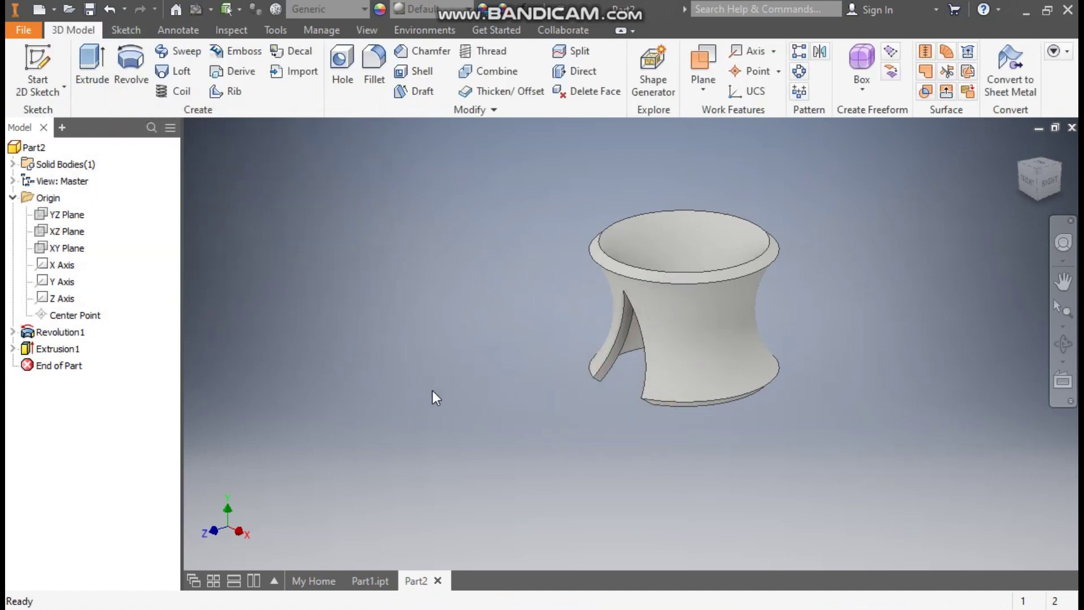
Check the finished table in Part1.ipt as a reference, and make the Y axis visible in Part2.
{"action": "left_click", "coordinate": [370, 581]}
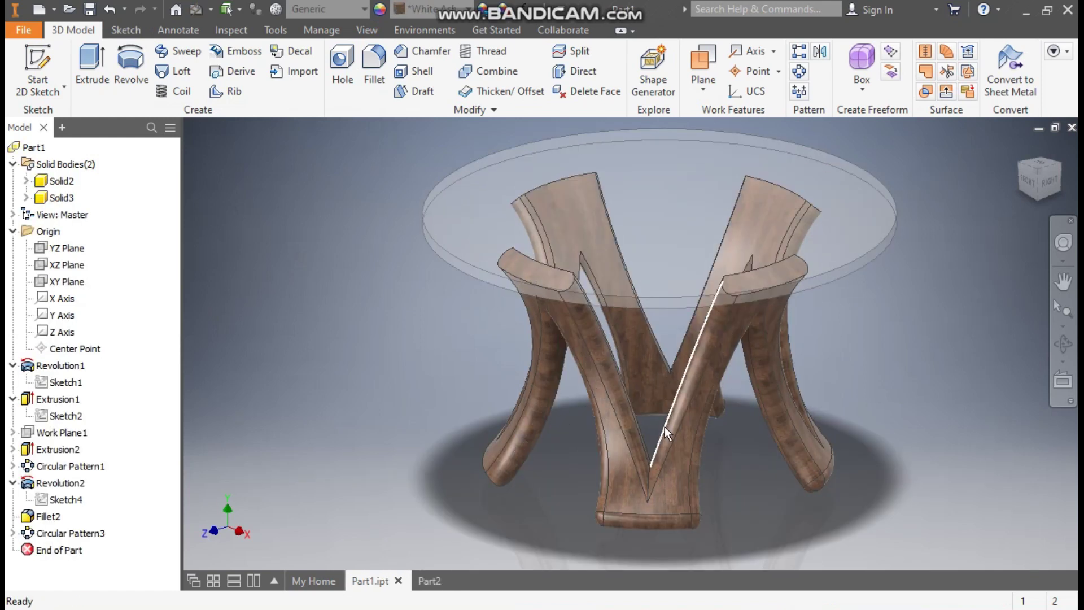
{"action": "left_click", "coordinate": [429, 581]}
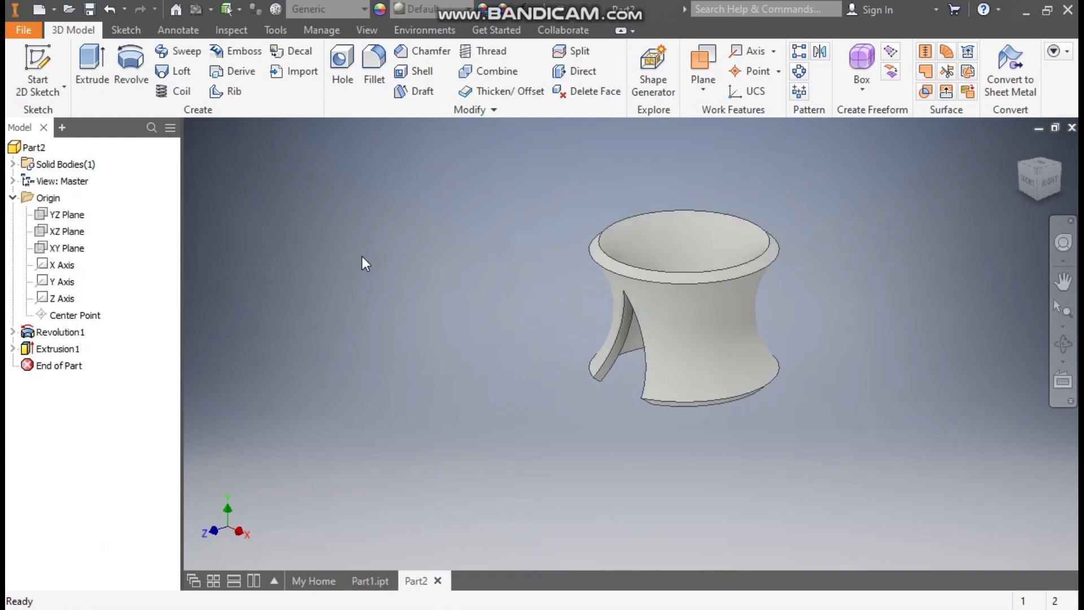
{"action": "left_click", "coordinate": [58, 282]}
{"action": "right_click", "coordinate": [56, 285]}
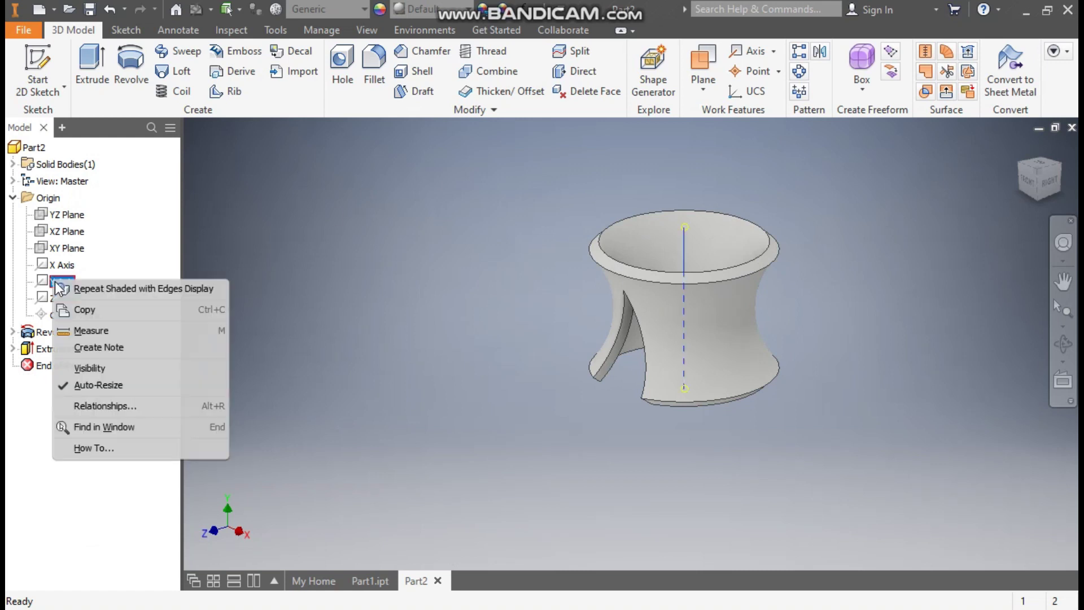
{"action": "left_click", "coordinate": [91, 368]}
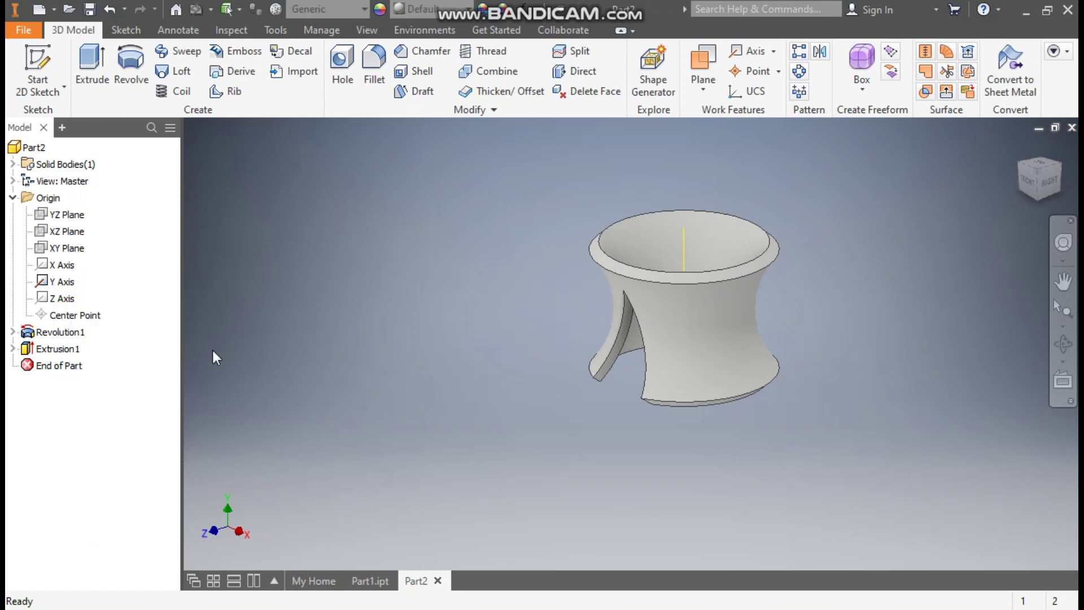
Create a work plane through the Y axis at 45 degrees to the YZ plane.
{"action": "middle_click_drag", "start_coordinate": [550, 216], "coordinate": [604, 209]}
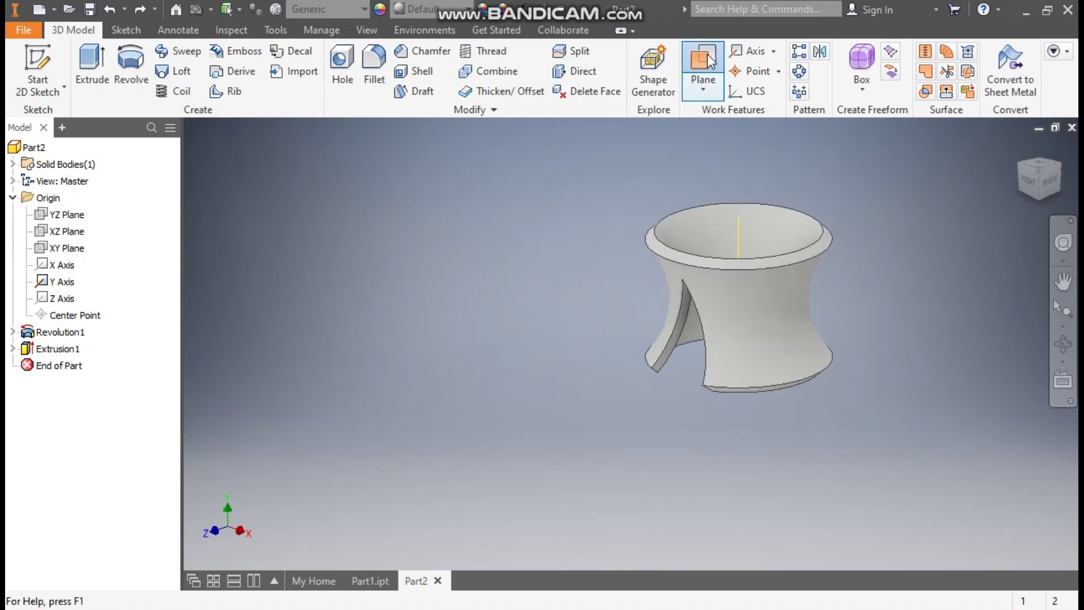
{"action": "left_click", "coordinate": [702, 68]}
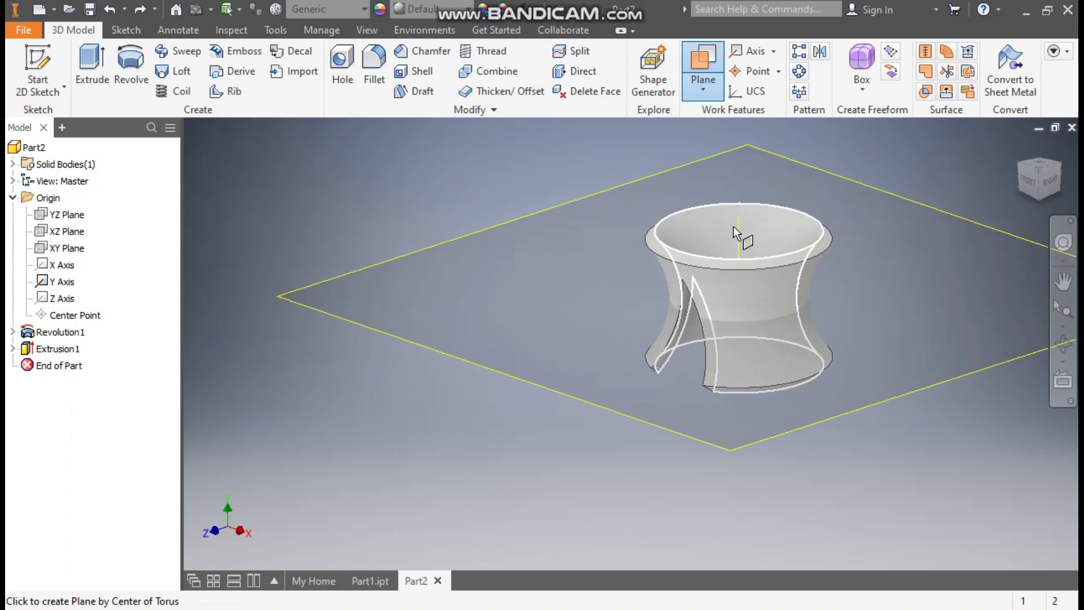
{"action": "left_click", "coordinate": [736, 234]}
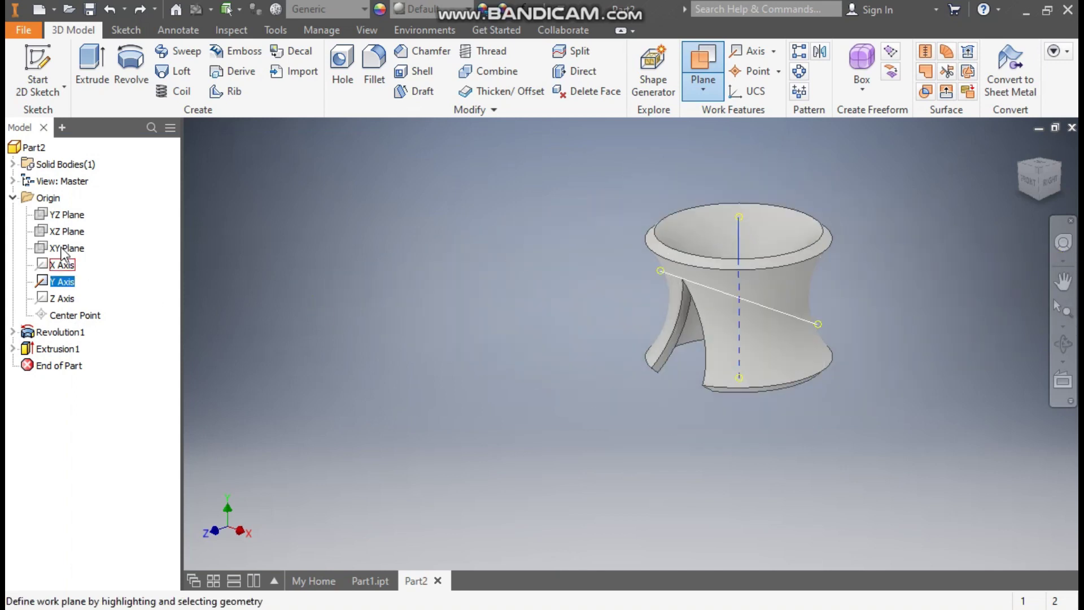
{"action": "left_click", "coordinate": [63, 216]}
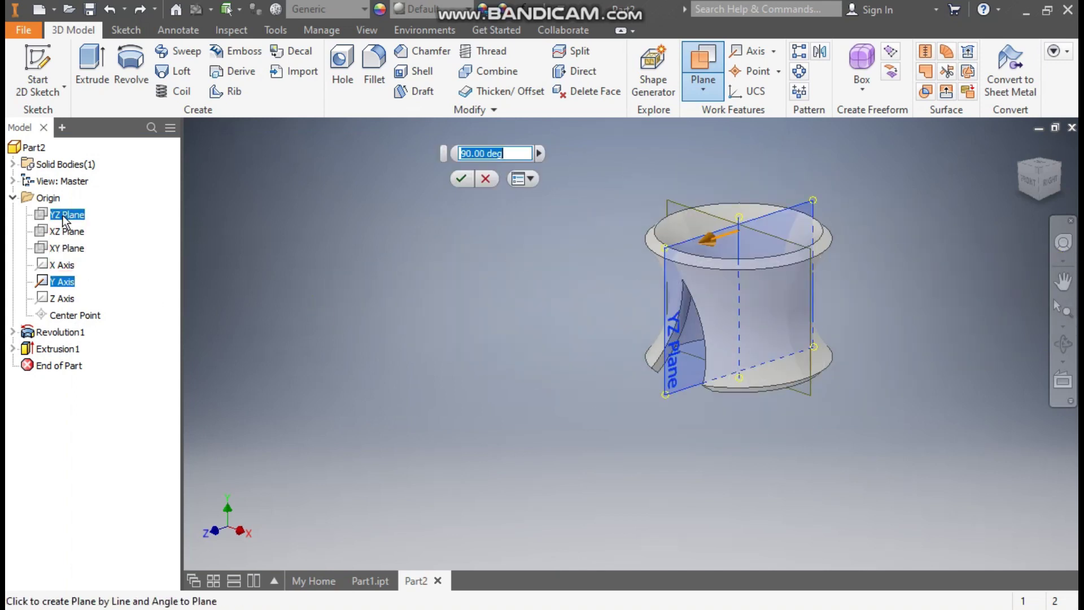
{"action": "left_click", "coordinate": [511, 156]}
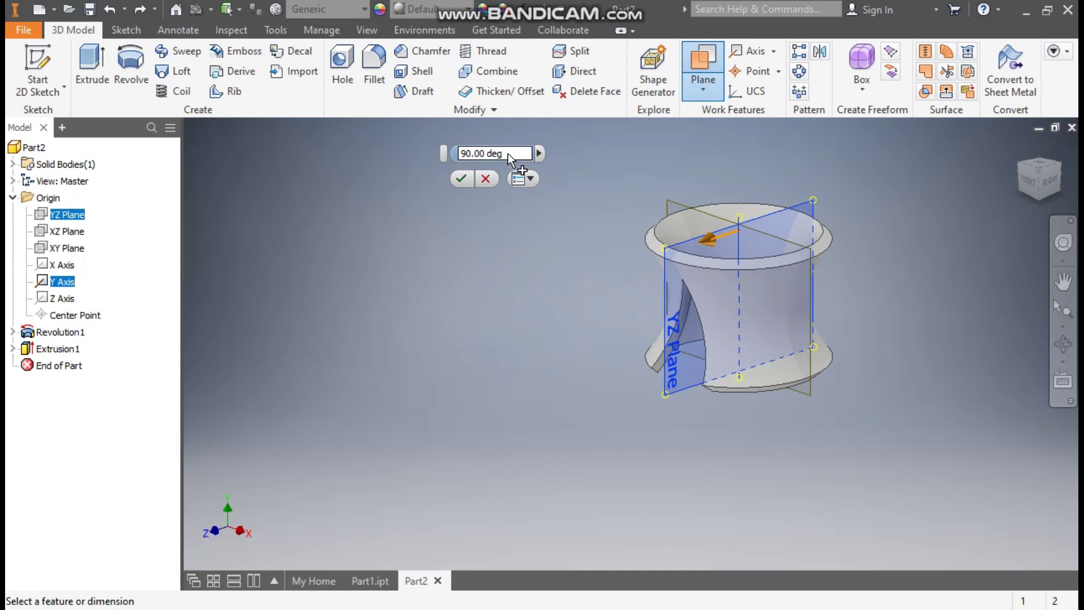
{"action": "left_click_drag", "start_coordinate": [507, 153], "coordinate": [441, 167]}
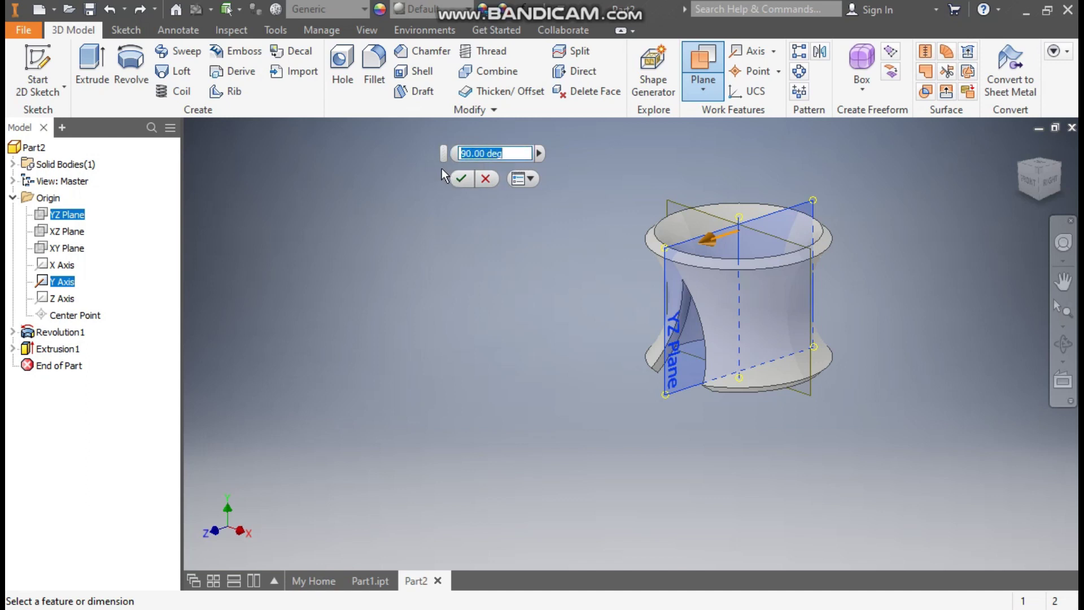
{"action": "type", "text": "45"}
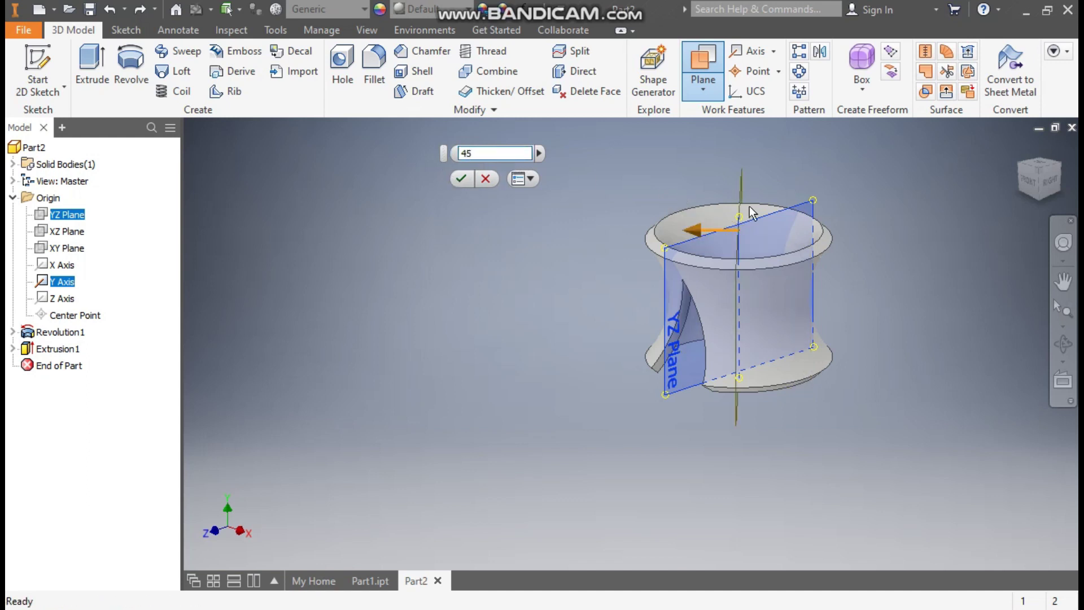
{"action": "left_click", "coordinate": [459, 179]}
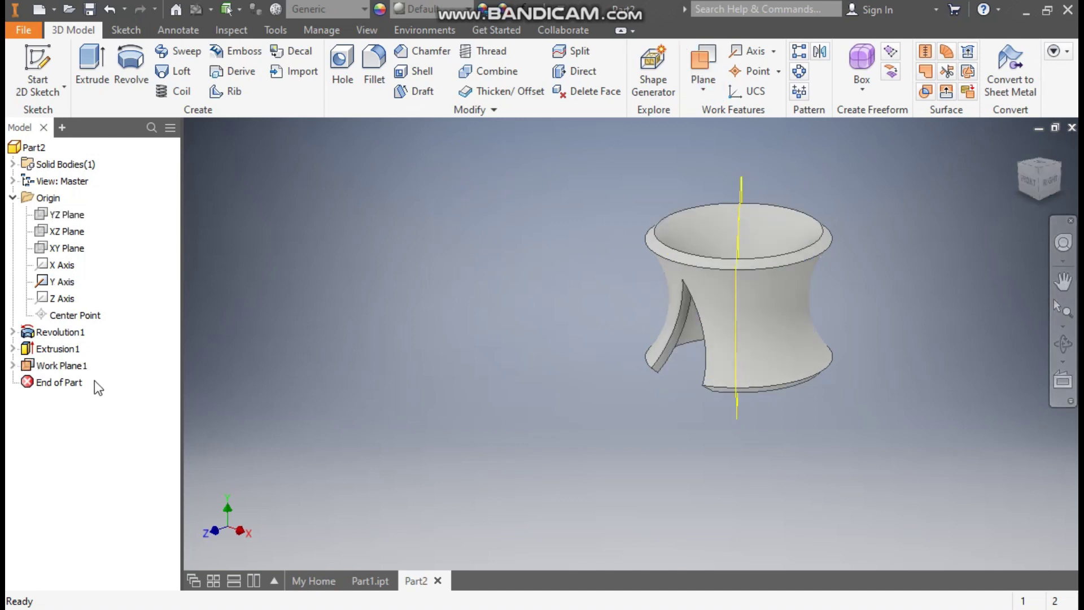
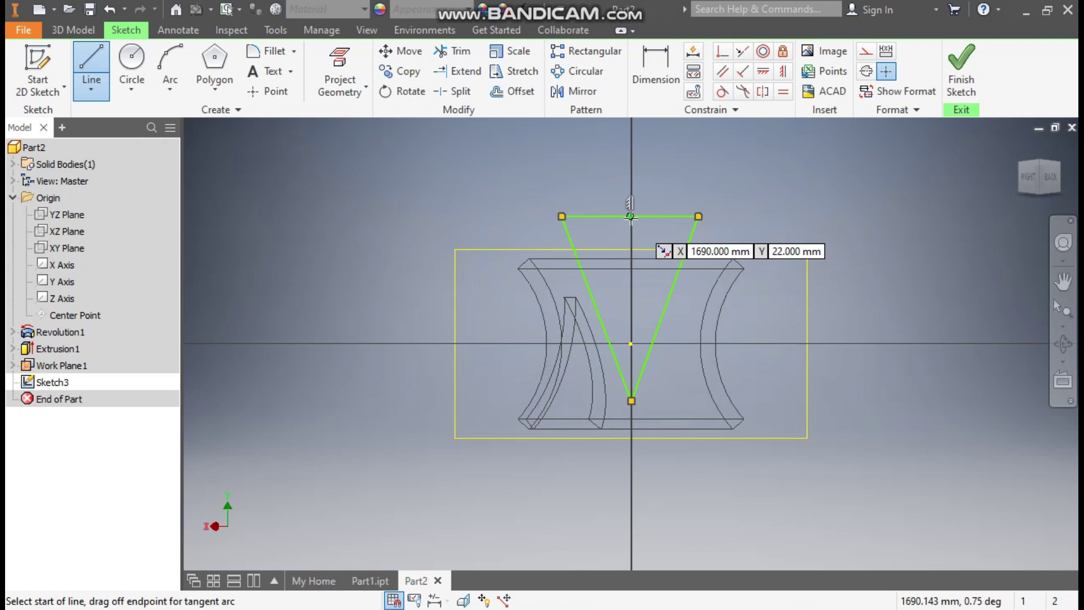
Draw the inverted triangle's centre line from the midpoint of its top edge down to its lower apex.
{"action": "left_click", "coordinate": [631, 400]}
{"action": "key", "text": "Escape"}
{"action": "key", "text": "Escape"}
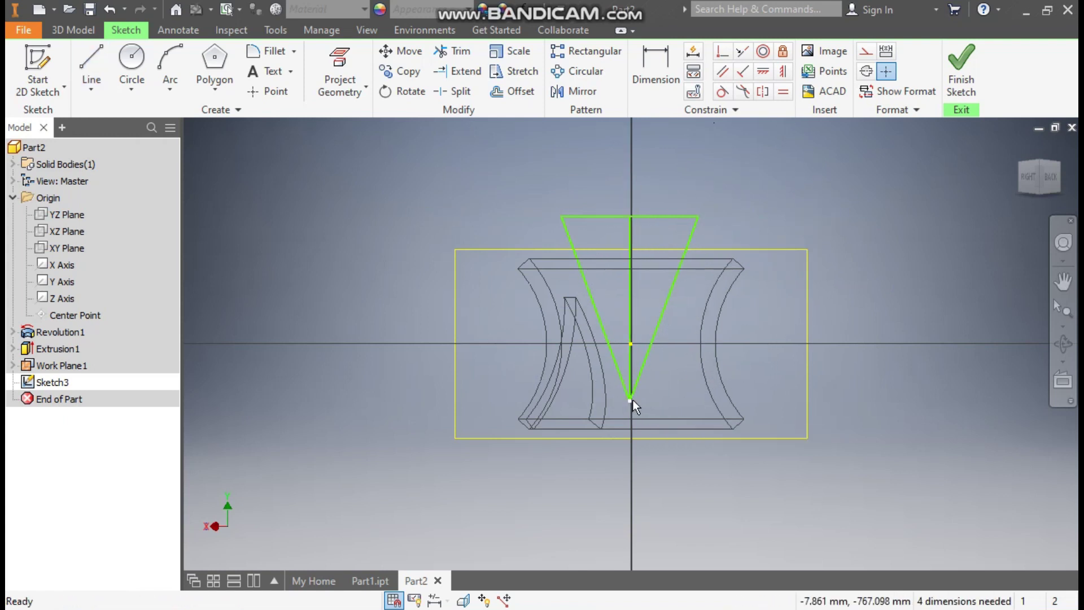
{"action": "left_click", "coordinate": [632, 292]}
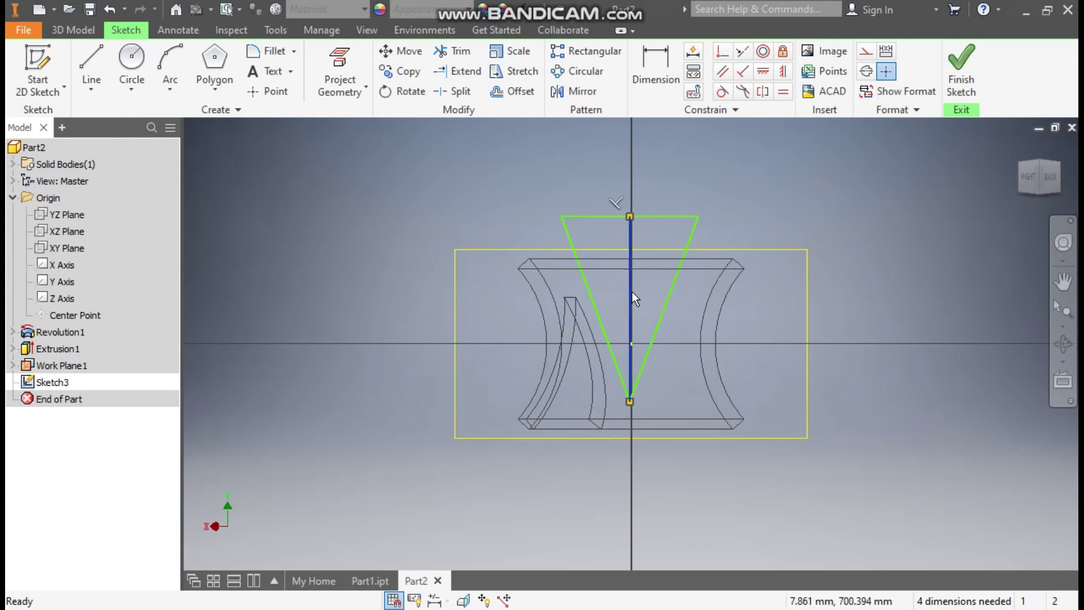
{"action": "left_click", "coordinate": [829, 185]}
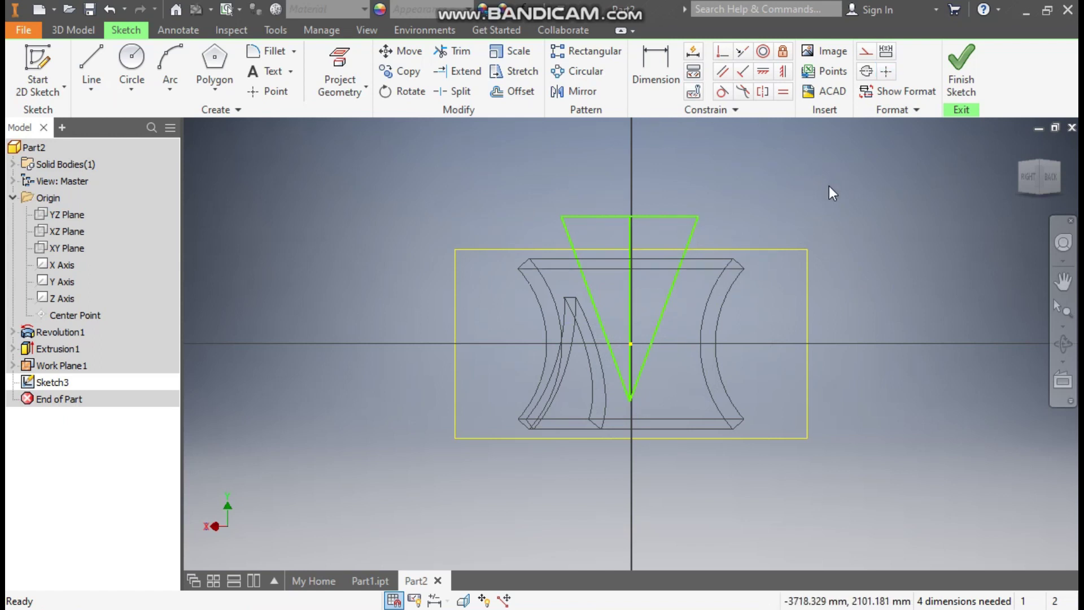
Align the midpoint of the triangle's top edge with the sketch origin using a Horizontal constraint.
{"action": "left_click", "coordinate": [765, 76]}
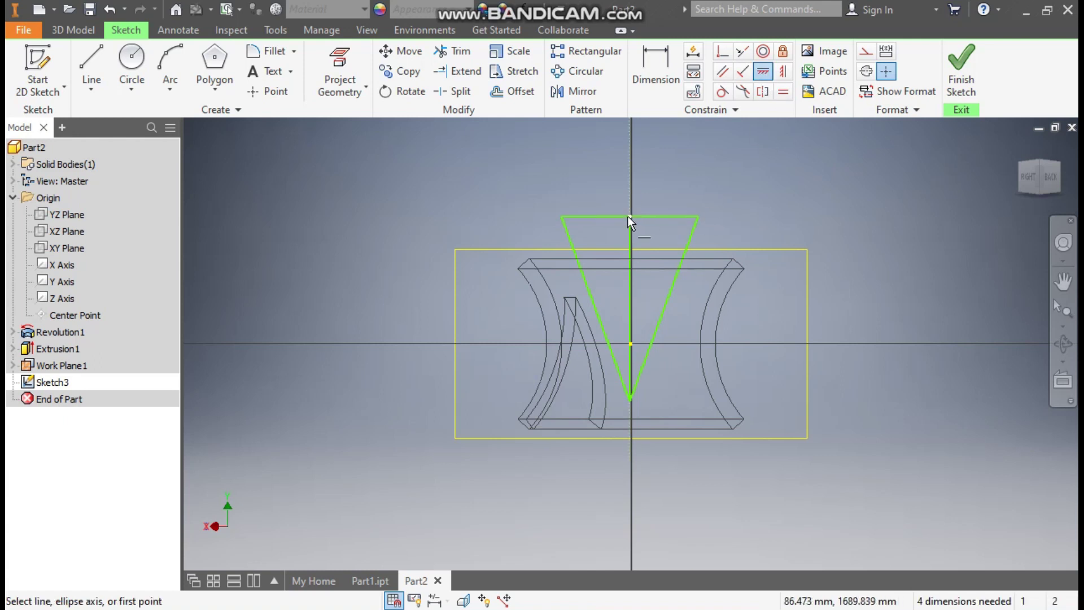
{"action": "left_click", "coordinate": [629, 216]}
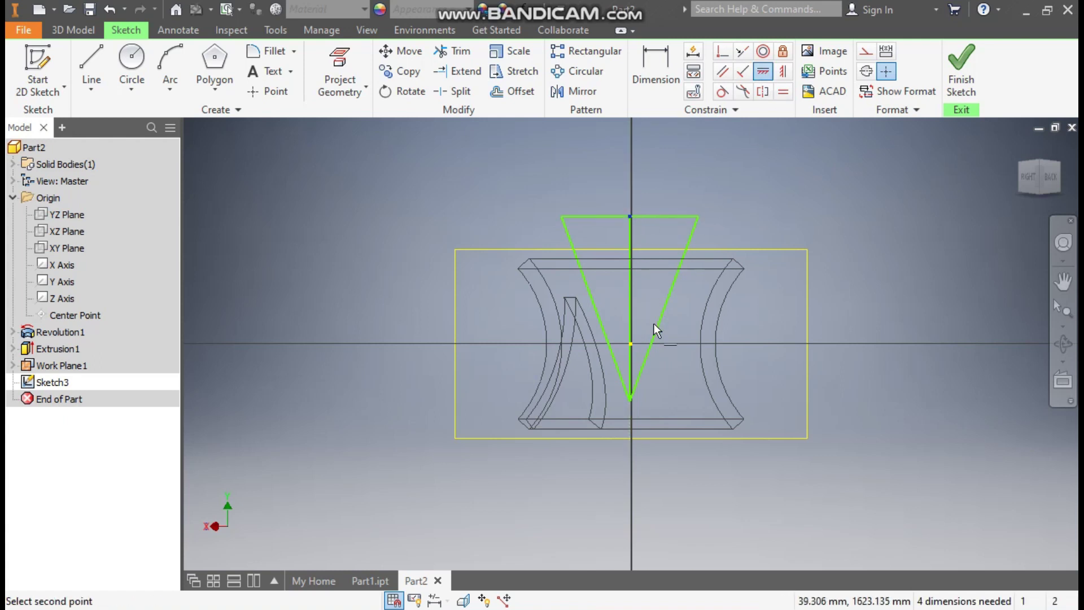
{"action": "left_click", "coordinate": [632, 344]}
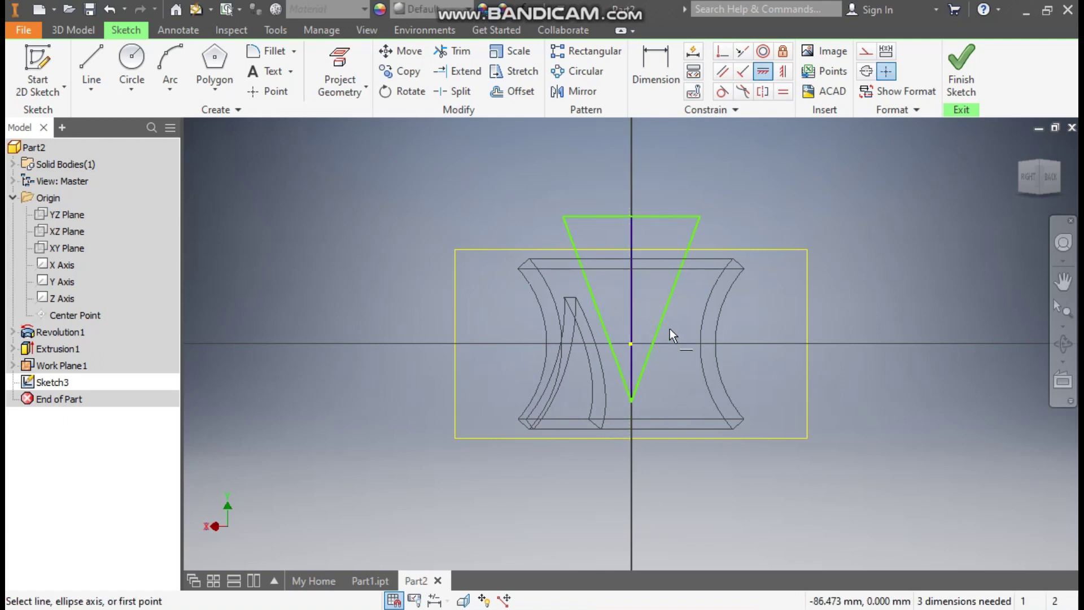
Dimension the triangle's lower apex 1750 mm below the top edge of the revolved body.
{"action": "left_click", "coordinate": [662, 73]}
{"action": "left_click", "coordinate": [631, 401]}
{"action": "left_click", "coordinate": [697, 259]}
{"action": "left_click", "coordinate": [787, 312]}
{"action": "type", "text": "1750"}
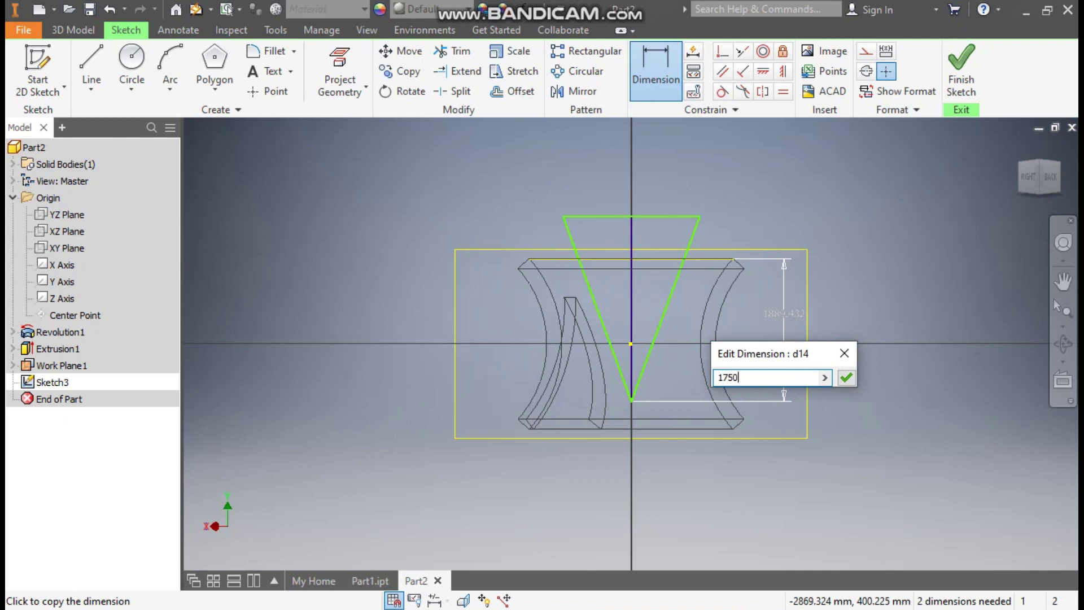
{"action": "key", "text": "Return"}
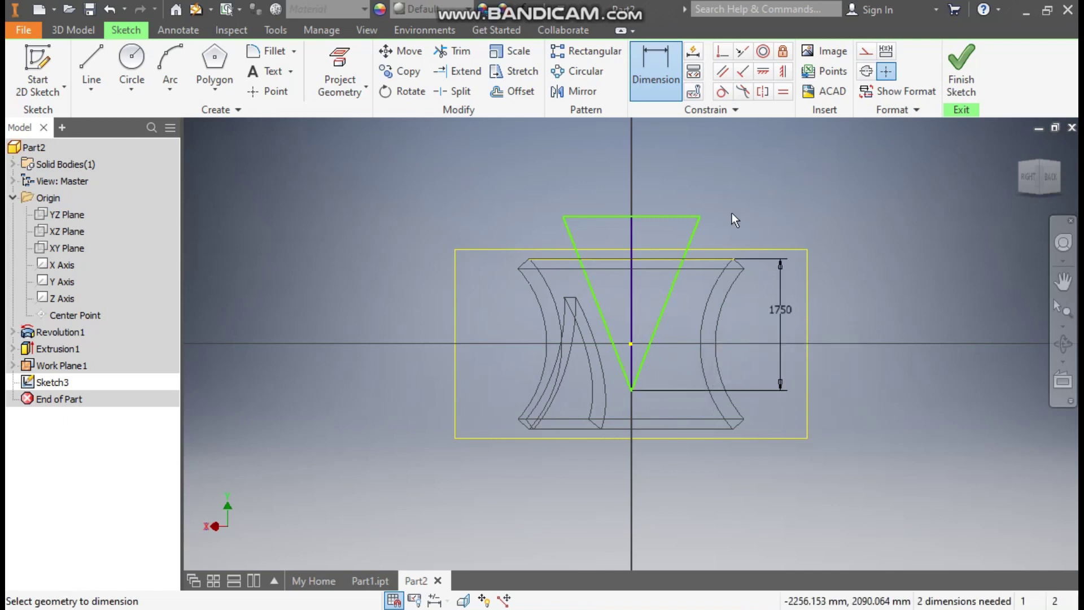
Dimension the triangle's top edge 500 mm above the top edge of the revolved body.
{"action": "left_click", "coordinate": [706, 258]}
{"action": "left_click", "coordinate": [667, 217]}
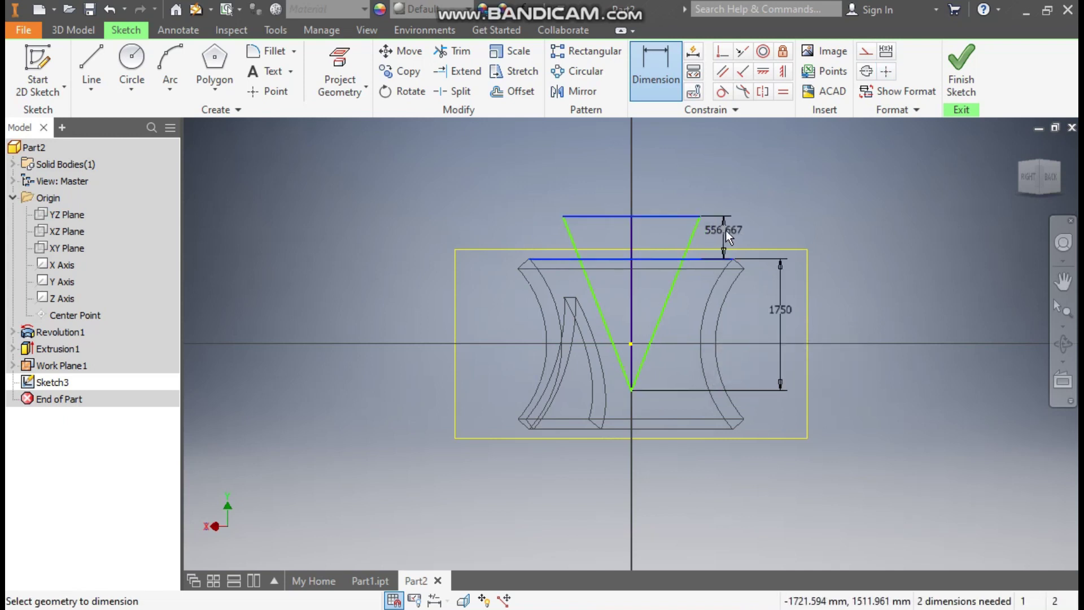
{"action": "left_click", "coordinate": [726, 231]}
{"action": "type", "text": "500"}
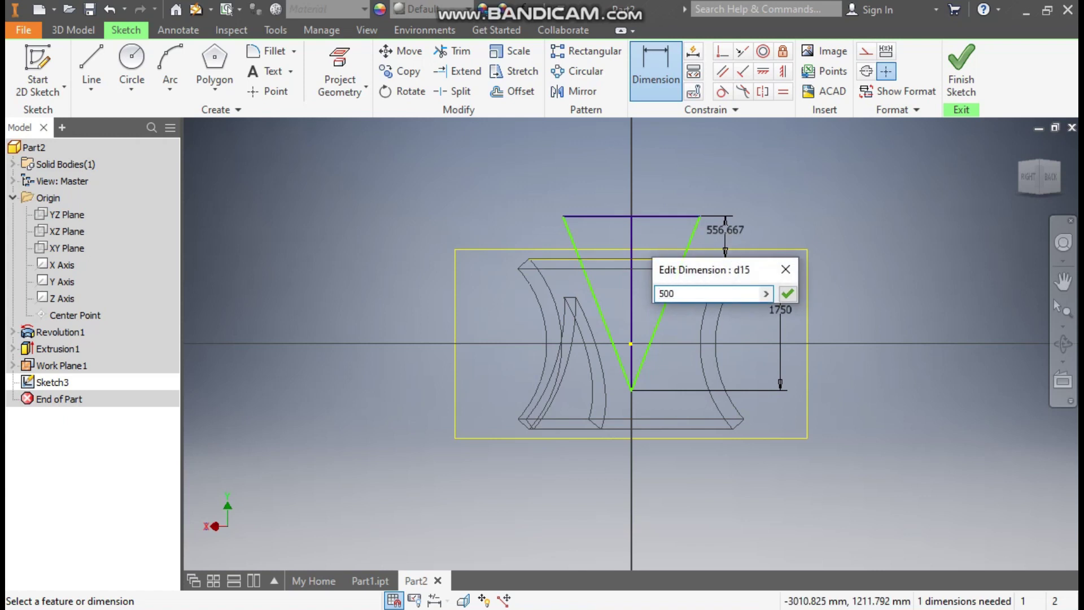
{"action": "key", "text": "Return"}
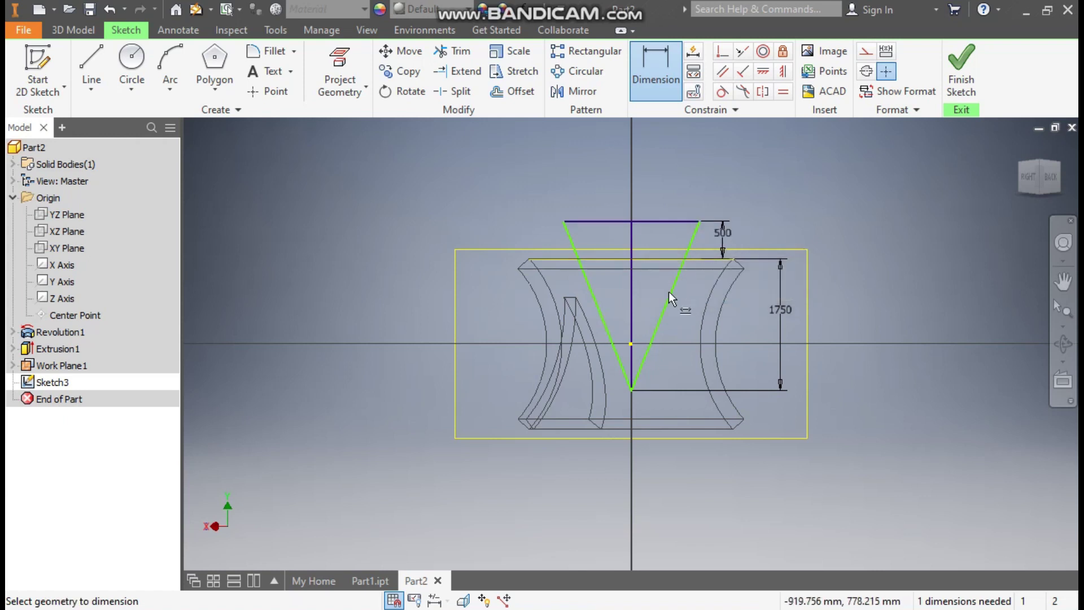
Add a 20 degree angle between the triangle's centre line and right side, and change the projected body top edge to a construction line.
{"action": "left_click", "coordinate": [631, 297]}
{"action": "left_click", "coordinate": [663, 290]}
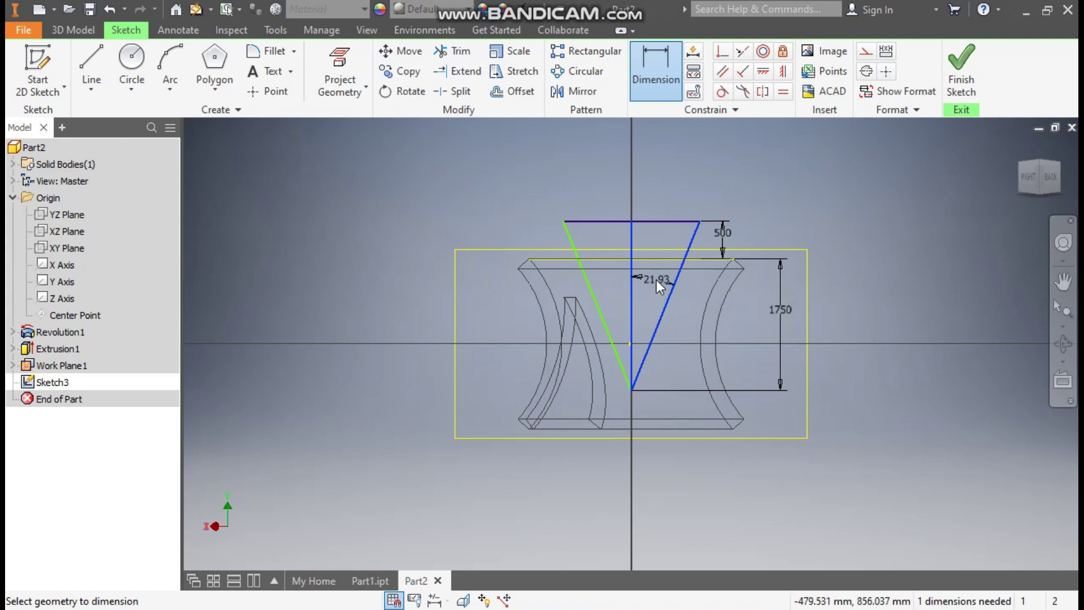
{"action": "left_click", "coordinate": [656, 279]}
{"action": "type", "text": "20"}
{"action": "key", "text": "Return"}
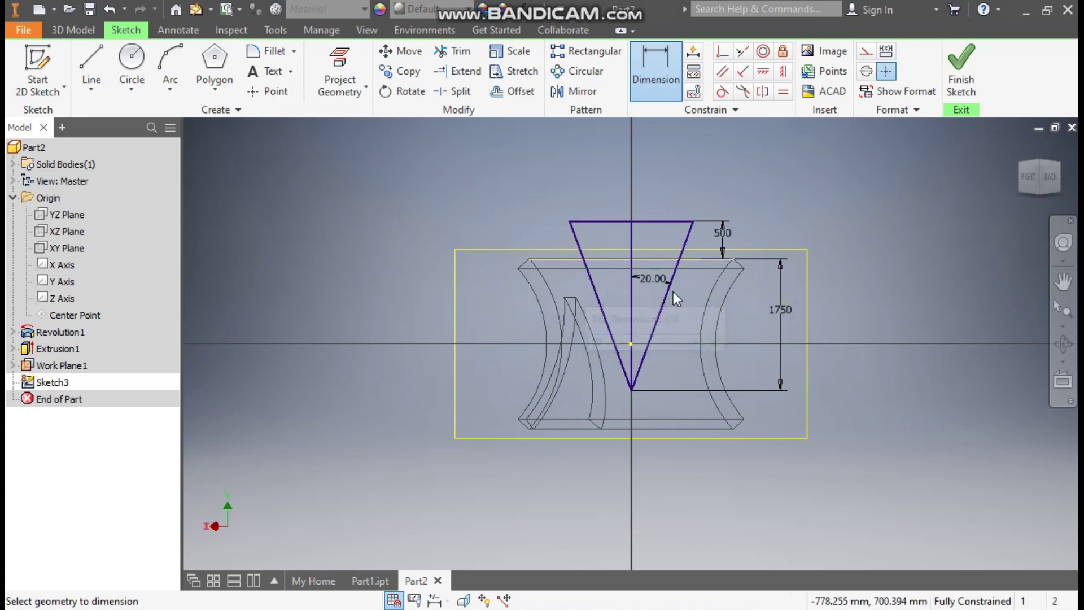
{"action": "key", "text": "Escape"}
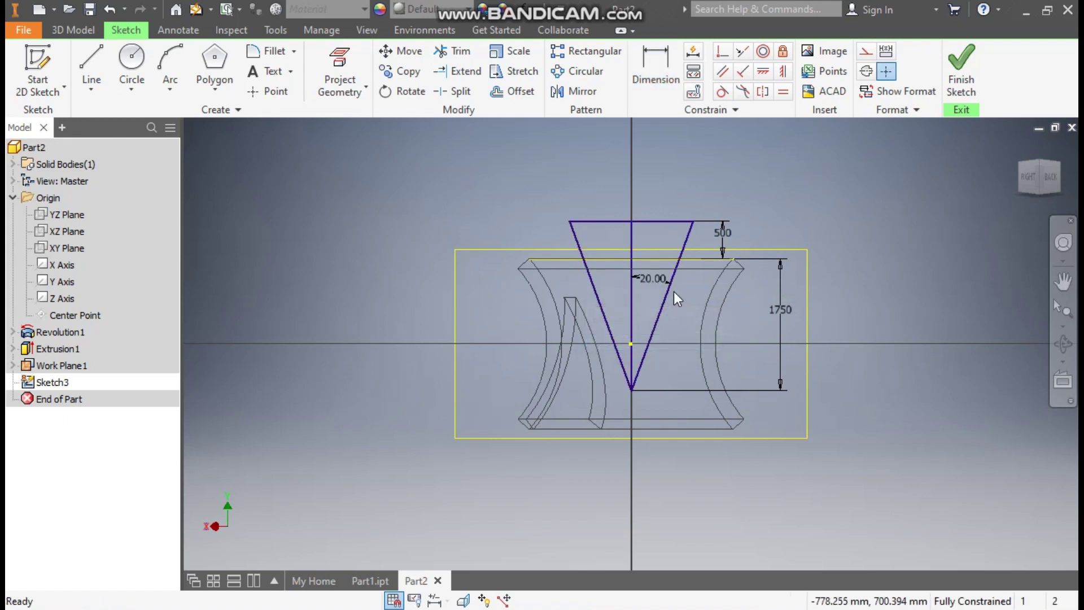
{"action": "left_click", "coordinate": [663, 259]}
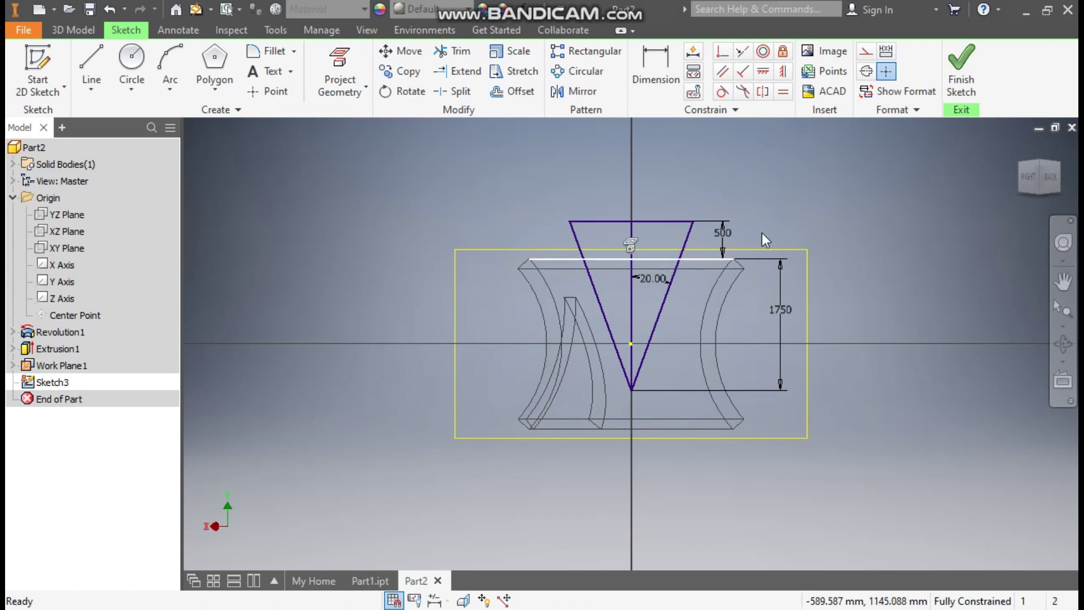
{"action": "left_click", "coordinate": [865, 51]}
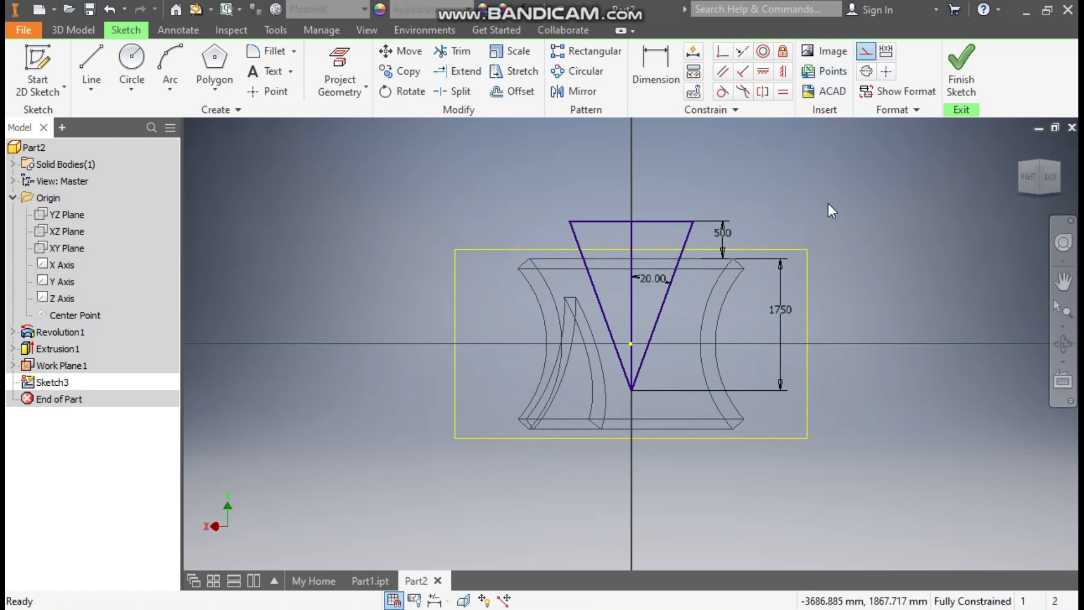
Set up an Extrude cut with both halves of the triangle as the profile and a distance of 2454.5 mm.
{"action": "left_click", "coordinate": [73, 30]}
{"action": "left_click", "coordinate": [92, 65]}
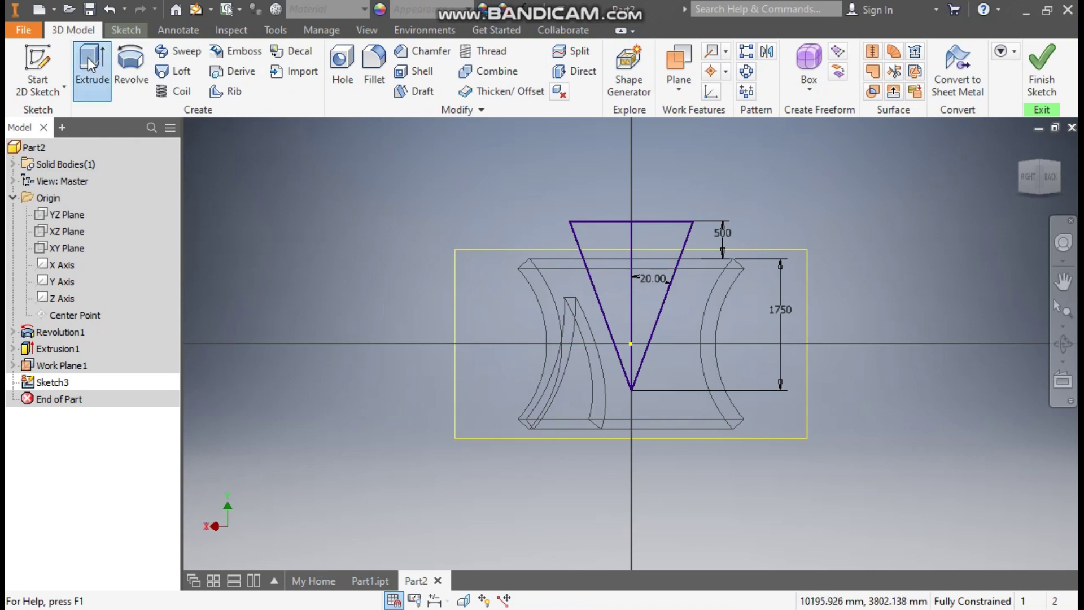
{"action": "left_click", "coordinate": [645, 264]}
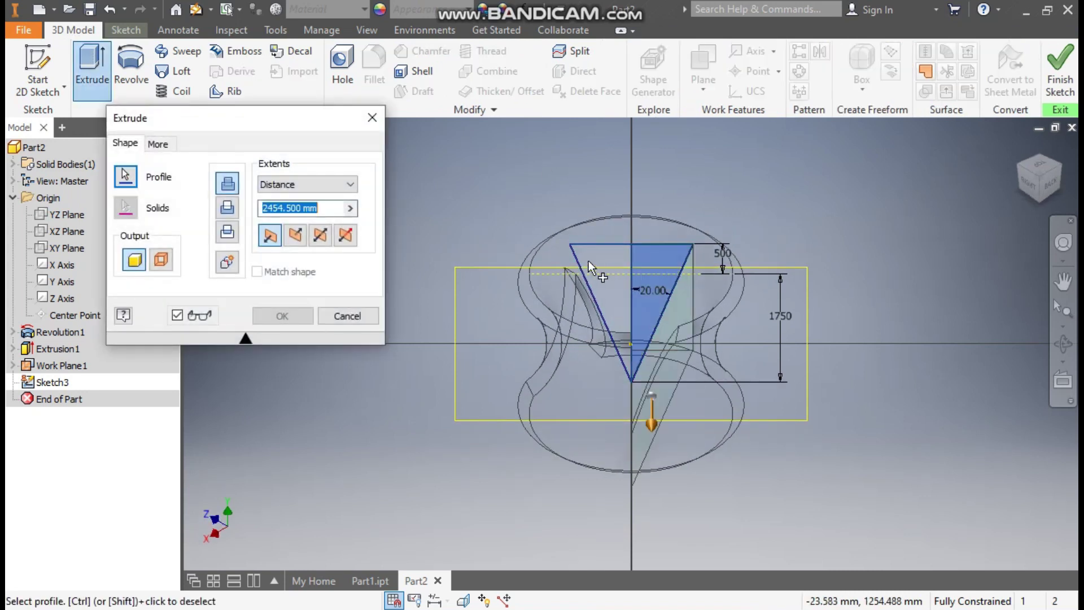
{"action": "left_click", "coordinate": [602, 259]}
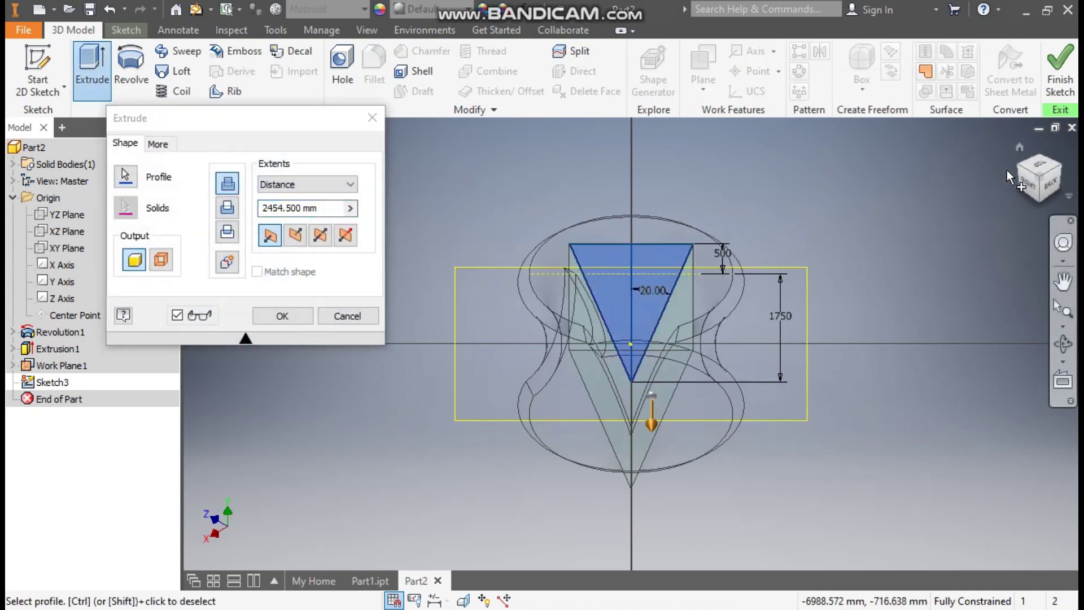
{"action": "left_click", "coordinate": [1020, 149]}
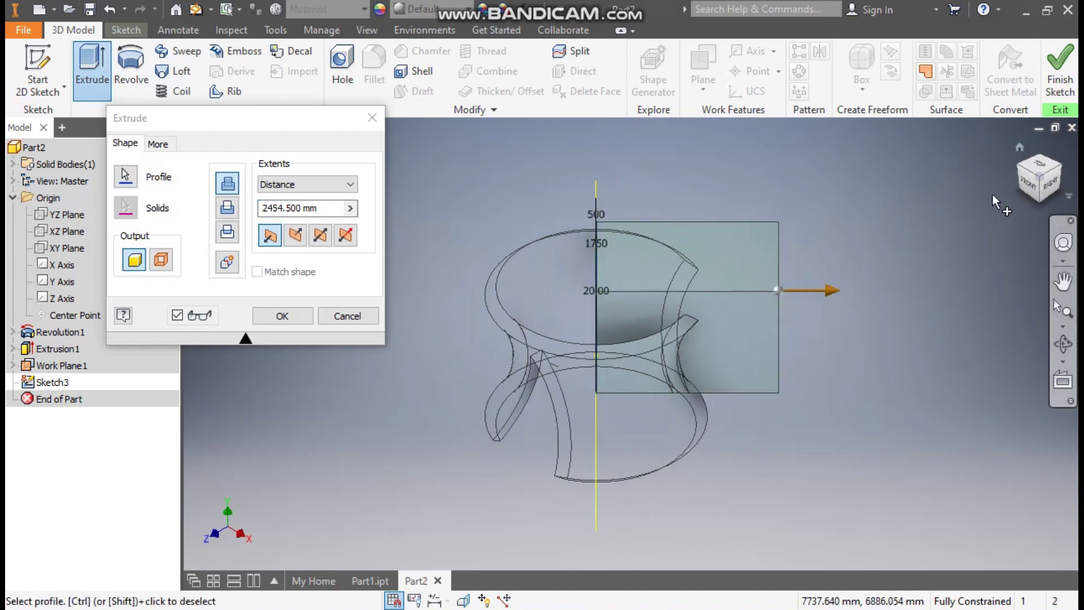
{"action": "middle_click_drag", "start_coordinate": [865, 296], "coordinate": [680, 313], "text": "shift"}
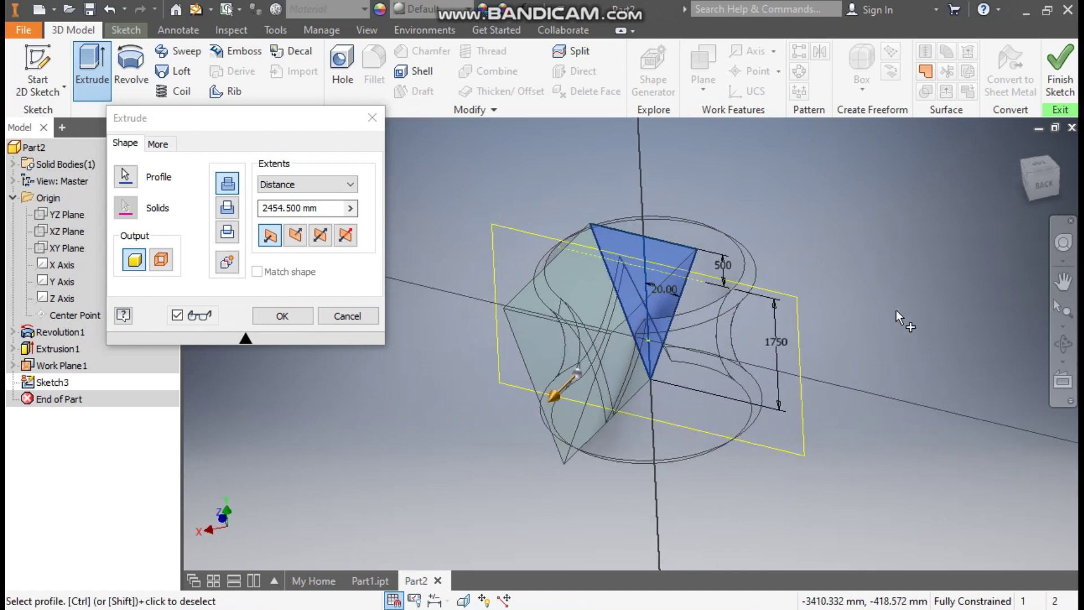
{"action": "left_click", "coordinate": [295, 235]}
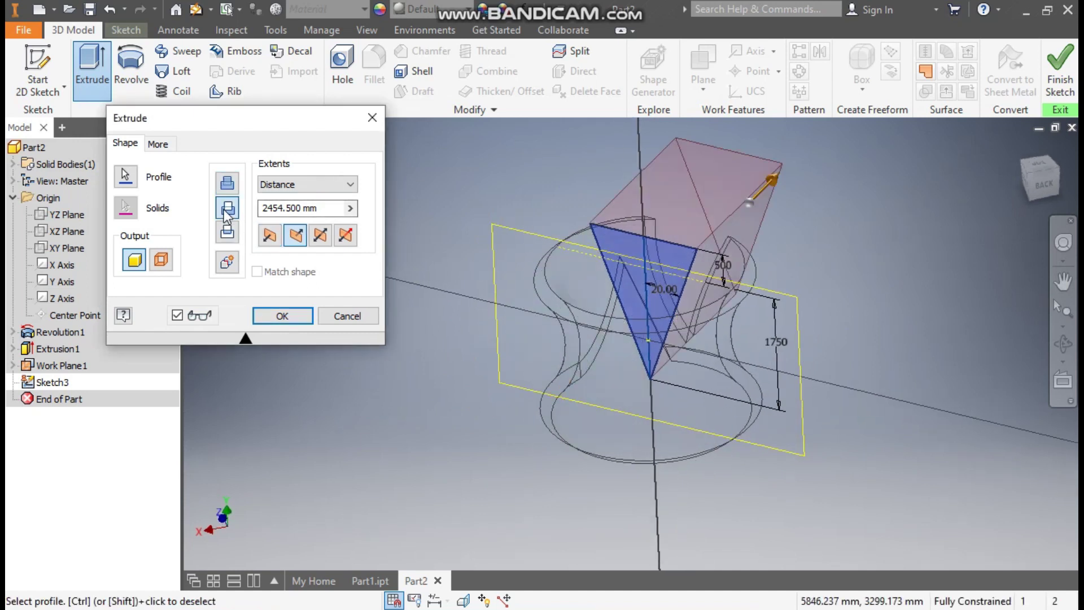
{"action": "left_click", "coordinate": [271, 236]}
Change the model's visual style to Shaded with Edges.
{"action": "left_click", "coordinate": [367, 30]}
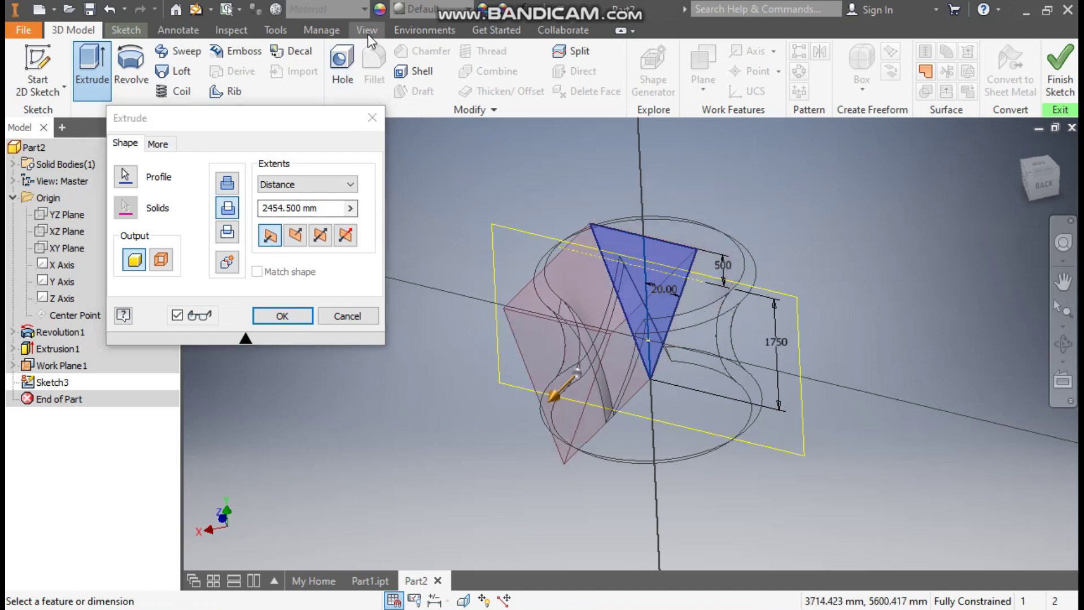
{"action": "left_click", "coordinate": [197, 85]}
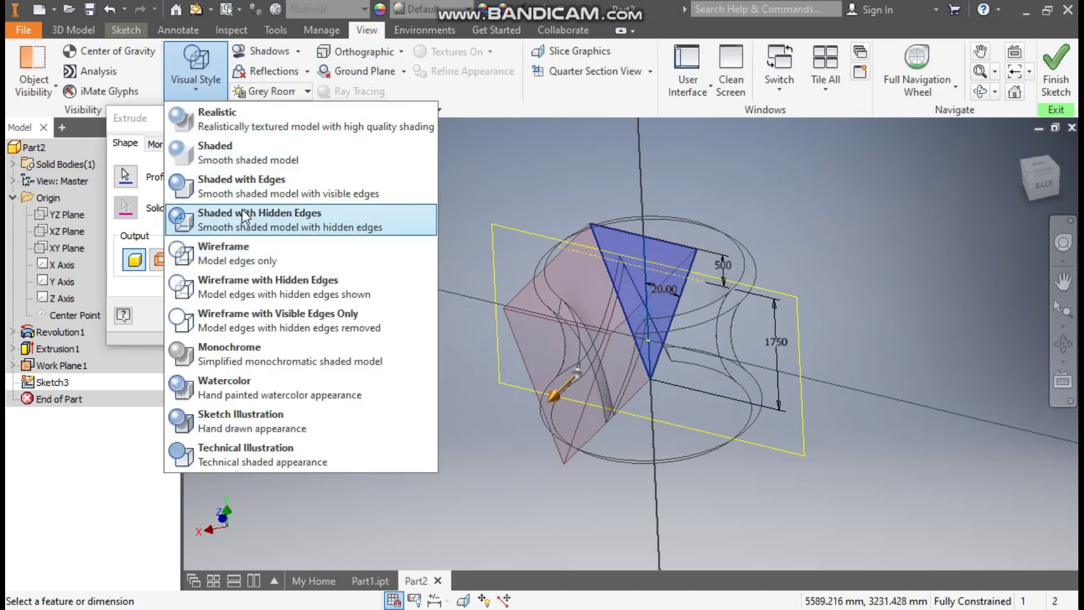
{"action": "left_click", "coordinate": [238, 184]}
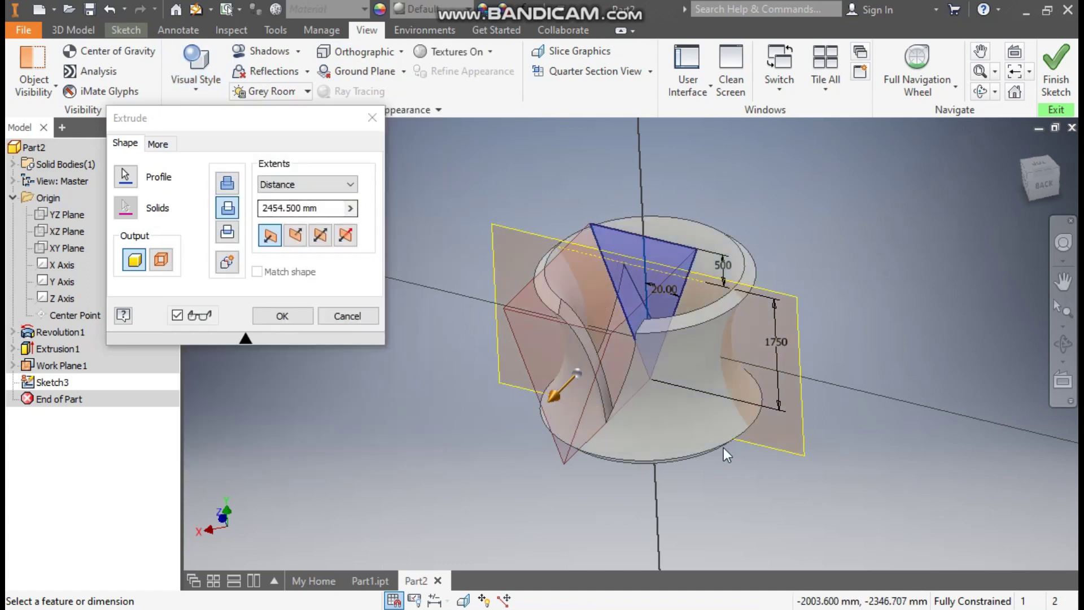
Switch the extrude cut to Direction 2 and complete the upper triangular opening through one side of the body.
{"action": "middle_click_drag", "start_coordinate": [588, 482], "coordinate": [323, 530], "text": "shift"}
{"action": "left_click", "coordinate": [297, 236]}
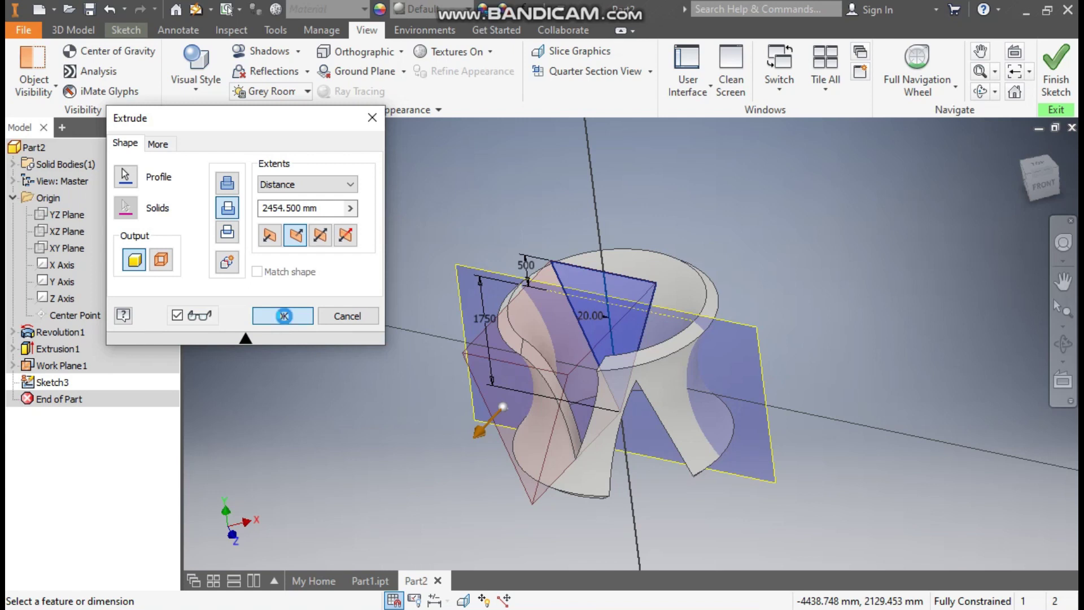
{"action": "left_click", "coordinate": [283, 316]}
{"action": "scroll", "coordinate": [571, 459], "scroll_direction": "up", "scroll_amount": 2}
{"action": "mouse_move", "coordinate": [571, 460]}
{"action": "middle_mouse_down"}
{"action": "mouse_move", "coordinate": [575, 440]}
{"action": "mouse_move", "coordinate": [565, 455]}
{"action": "middle_mouse_up"}
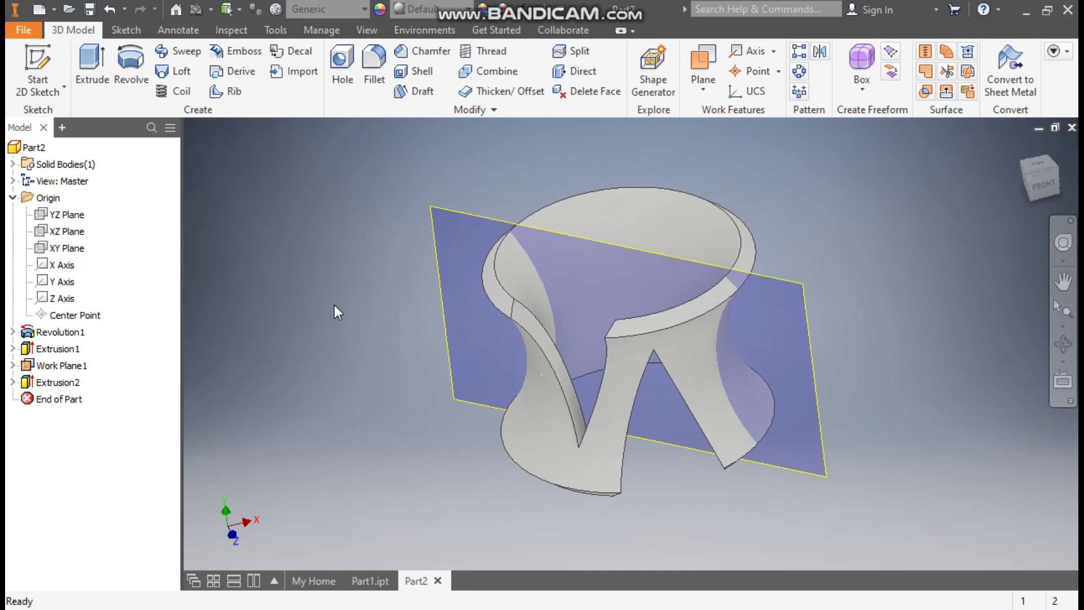
Create a circular pattern of Extrusion1 and Extrusion2 around the Y Axis with 4 occurrences over 360 degrees.
{"action": "left_click", "coordinate": [800, 73]}
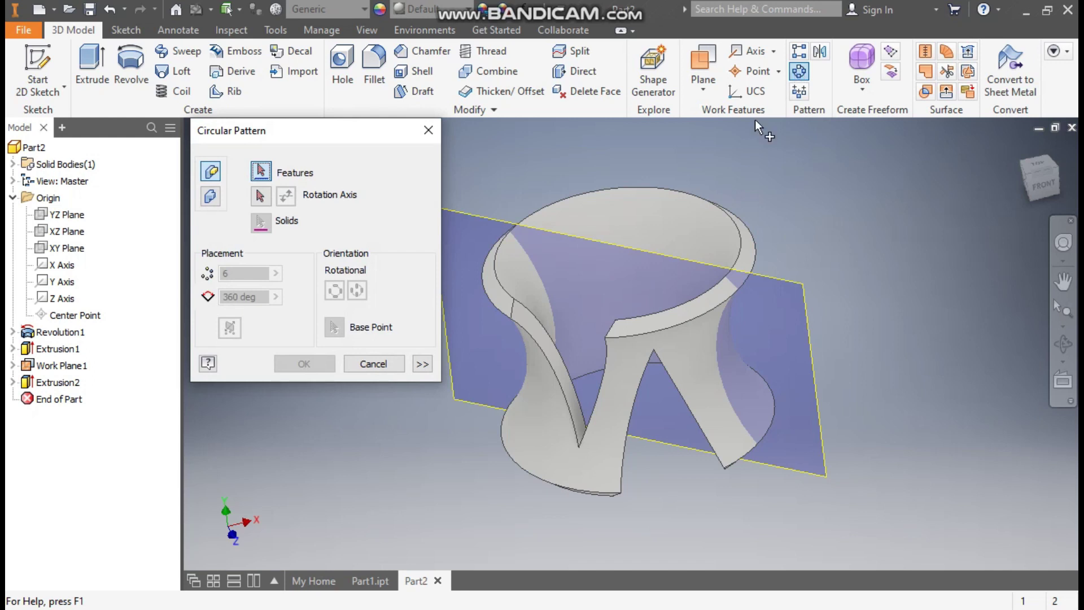
{"action": "left_click", "coordinate": [57, 382]}
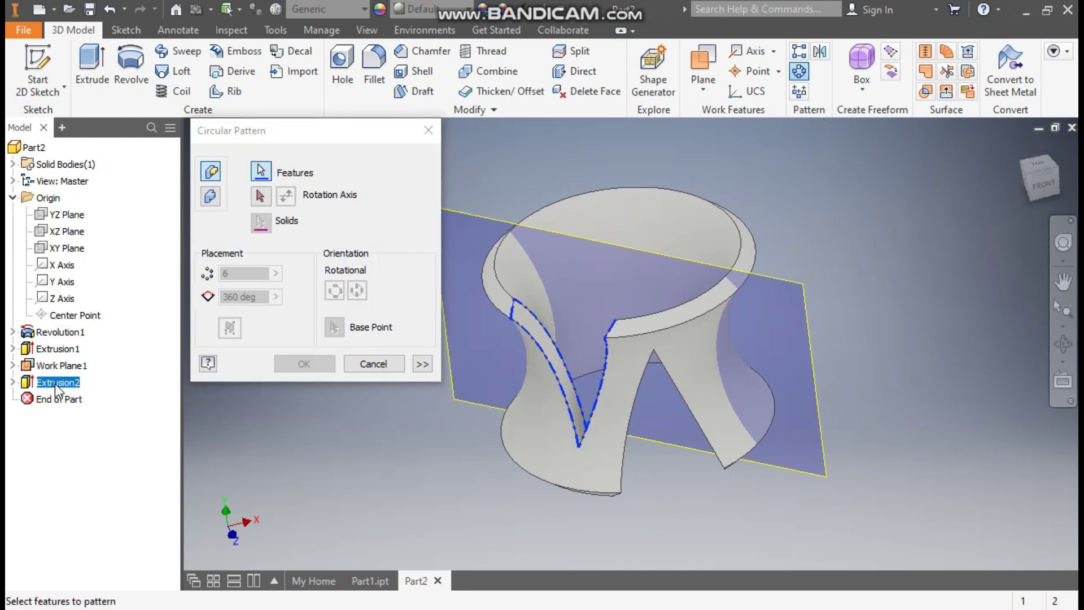
{"action": "left_click", "coordinate": [73, 348]}
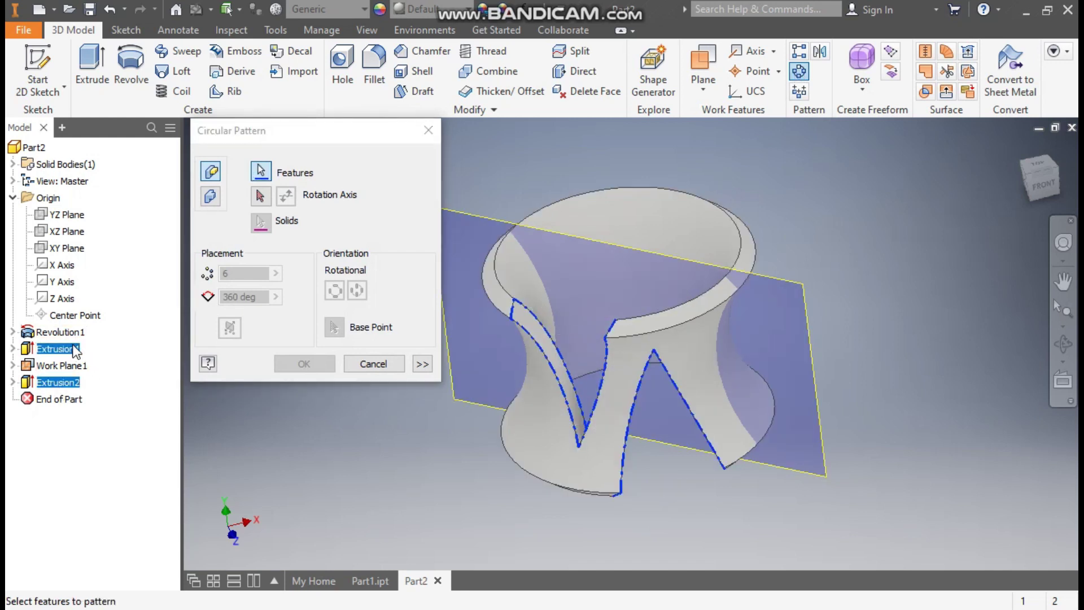
{"action": "left_click", "coordinate": [261, 197]}
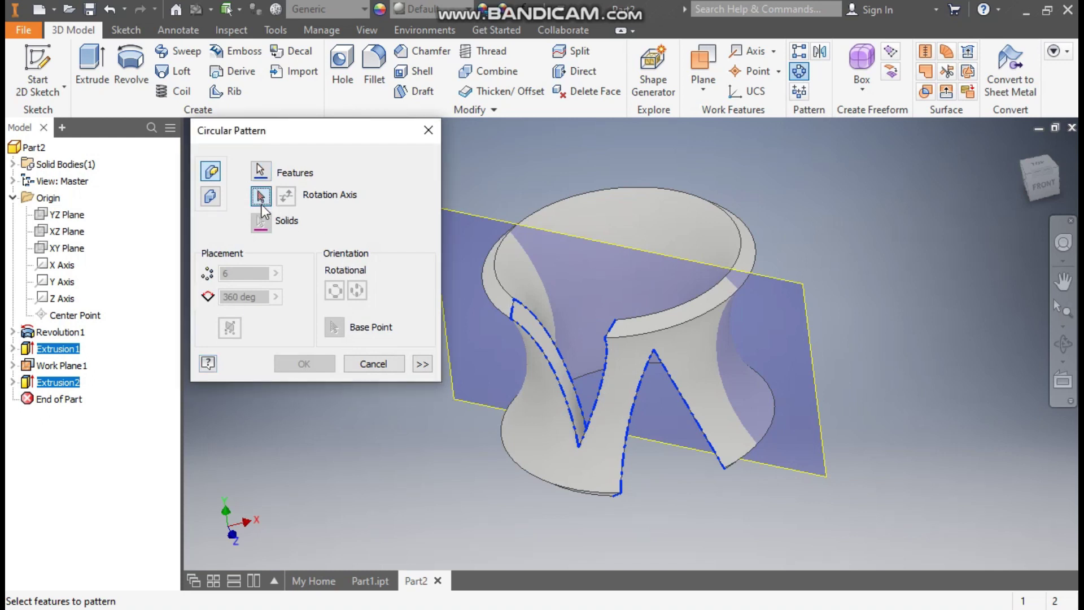
{"action": "left_click", "coordinate": [67, 288]}
{"action": "type", "text": "4"}
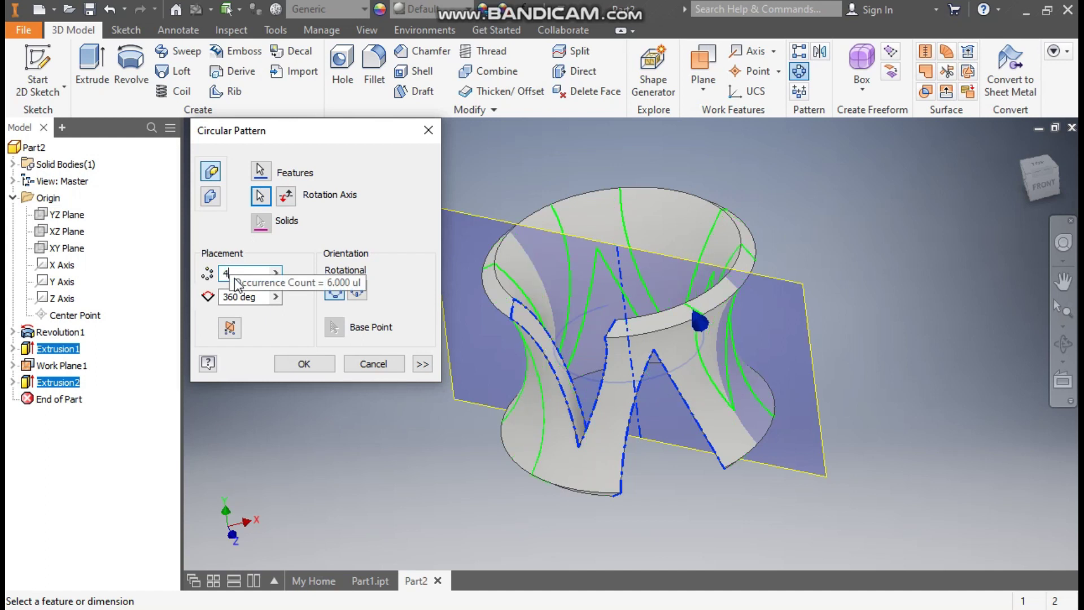
{"action": "left_click", "coordinate": [303, 363]}
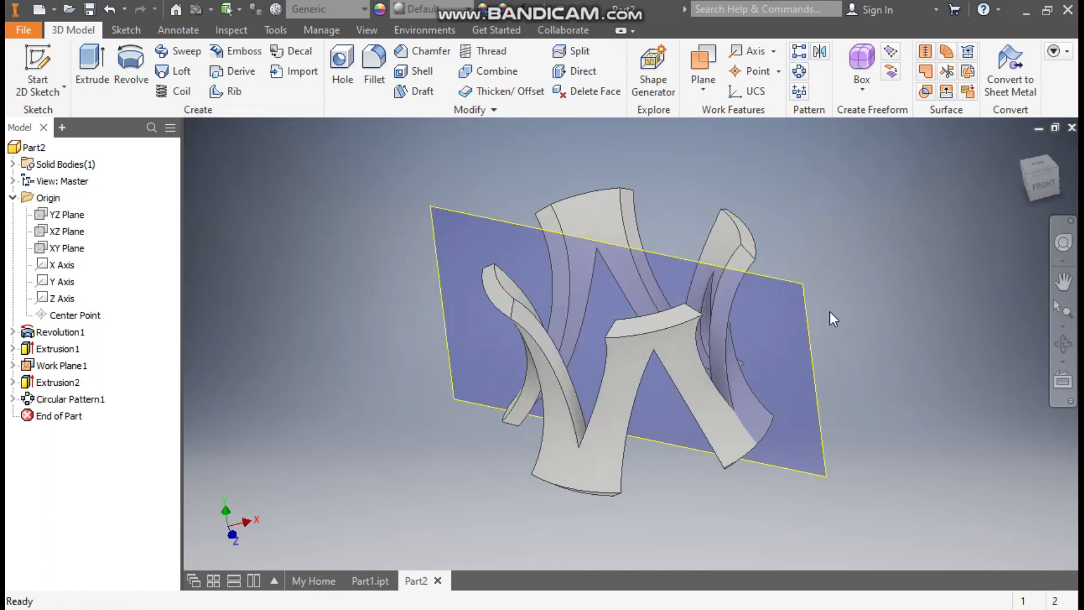
Hide Work Plane1 from the model view.
{"action": "left_click", "coordinate": [787, 281]}
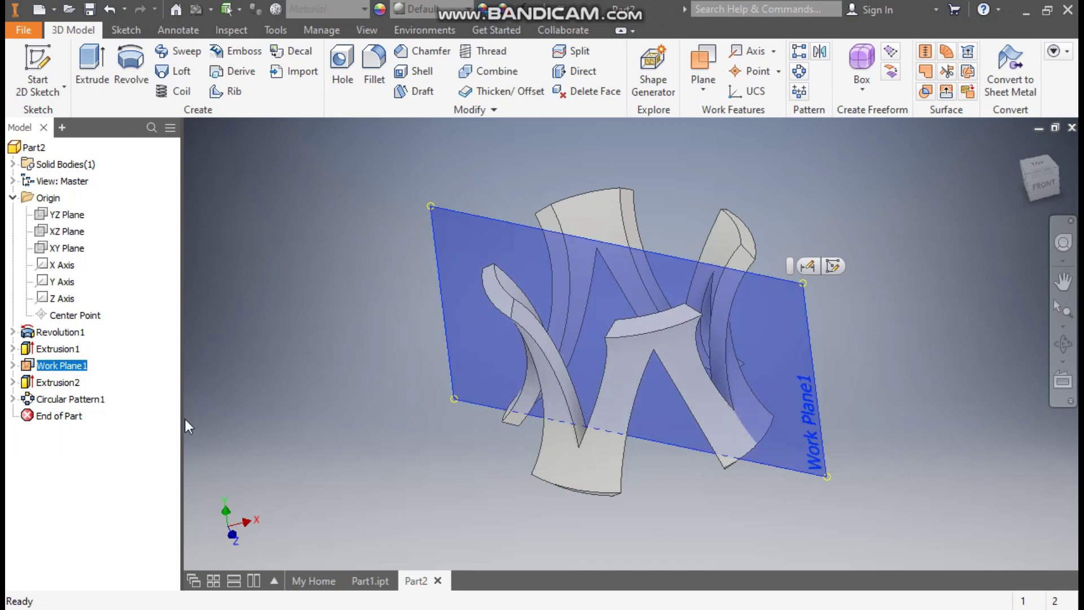
{"action": "left_click", "coordinate": [72, 366]}
{"action": "right_click", "coordinate": [73, 370]}
{"action": "left_click", "coordinate": [91, 351]}
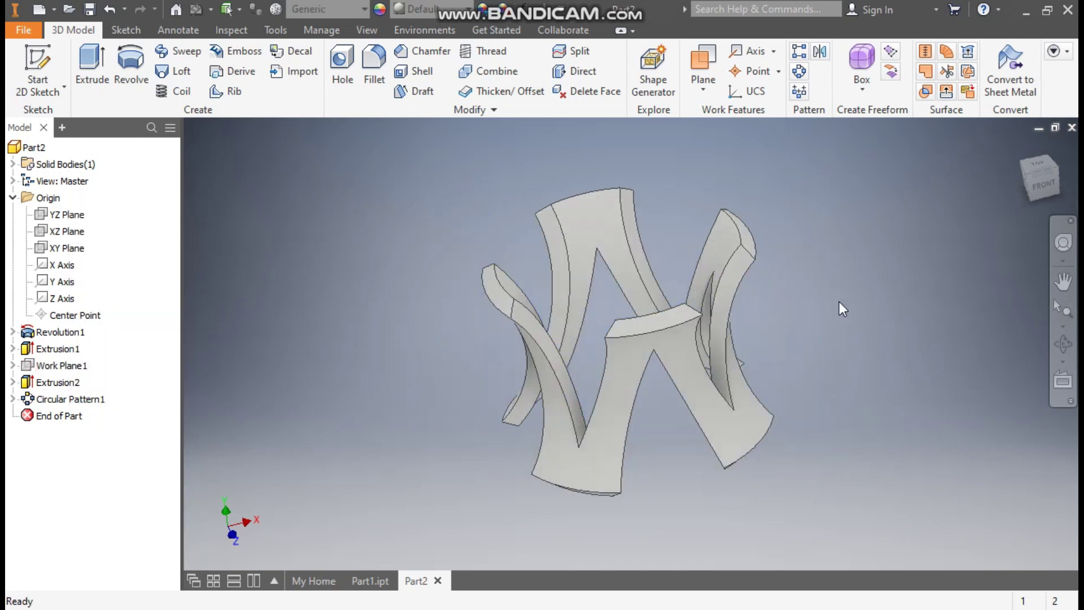
{"action": "mouse_move", "coordinate": [806, 394]}
{"action": "middle_mouse_down", "text": "shift"}
{"action": "mouse_move", "coordinate": [847, 367]}
{"action": "mouse_move", "coordinate": [813, 386]}
{"action": "middle_mouse_up", "text": "shift"}
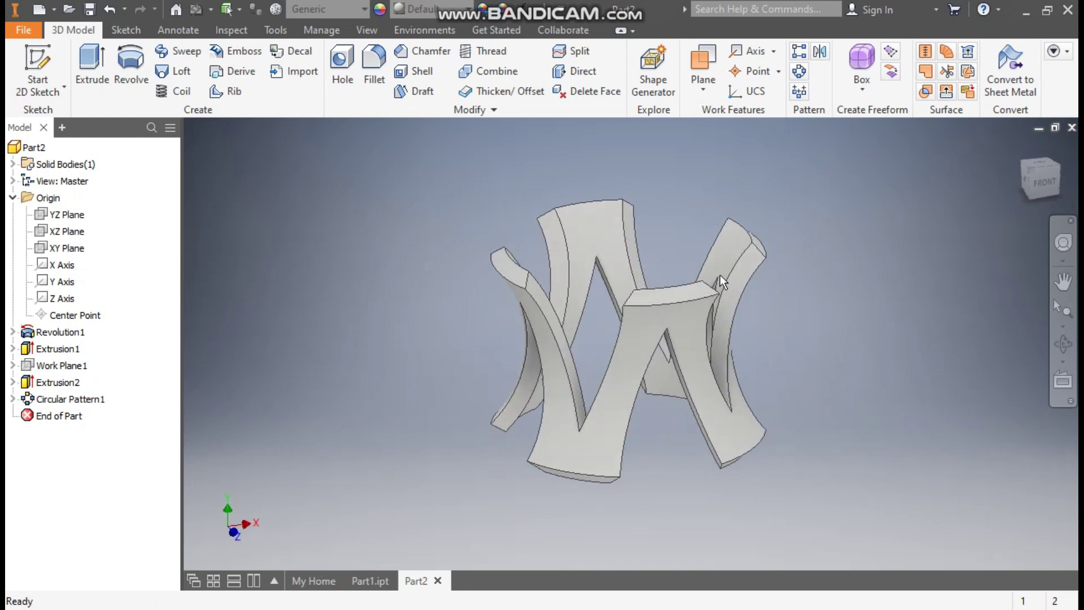
Start a 100 mm radius Fillet and select one foot's curved side edge, outer bottom edge and adjoining short corner edge.
{"action": "left_click", "coordinate": [373, 65]}
{"action": "left_click", "coordinate": [123, 240]}
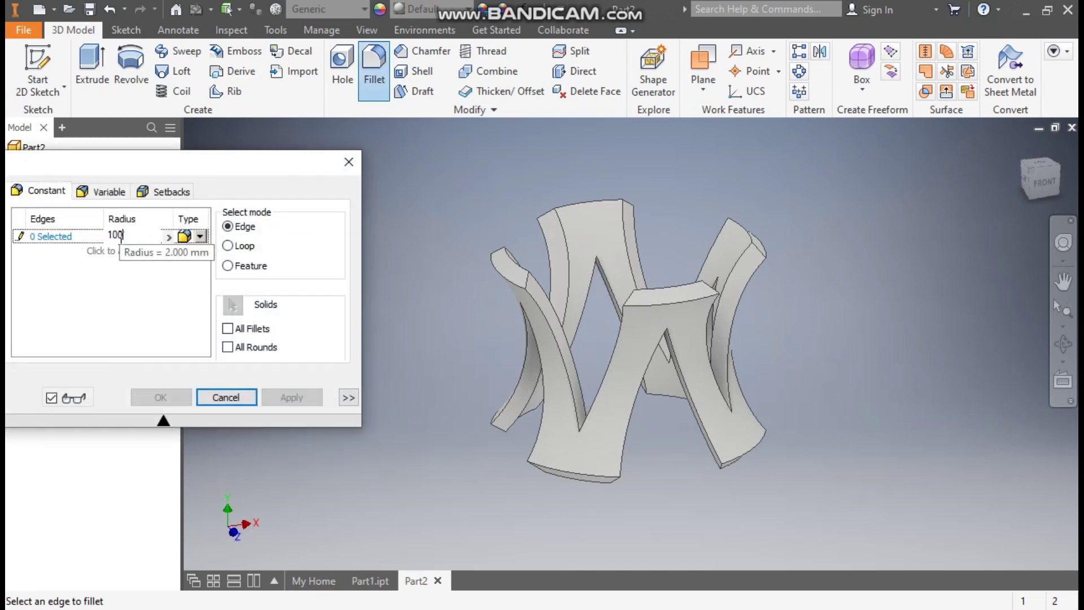
{"action": "key", "text": "Return"}
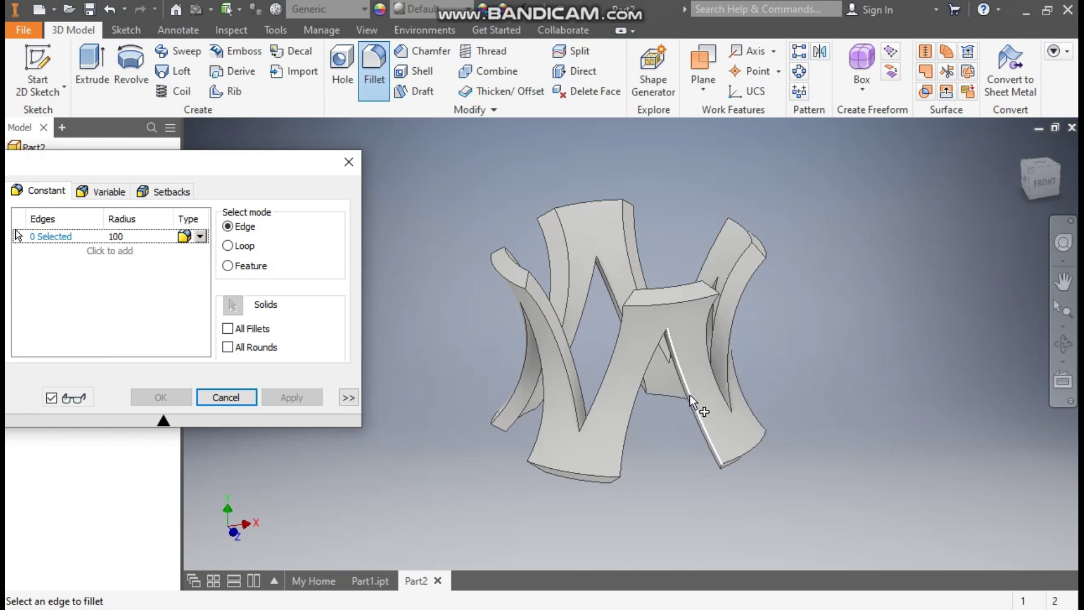
{"action": "left_click_drag", "start_coordinate": [1064, 166], "coordinate": [1033, 195]}
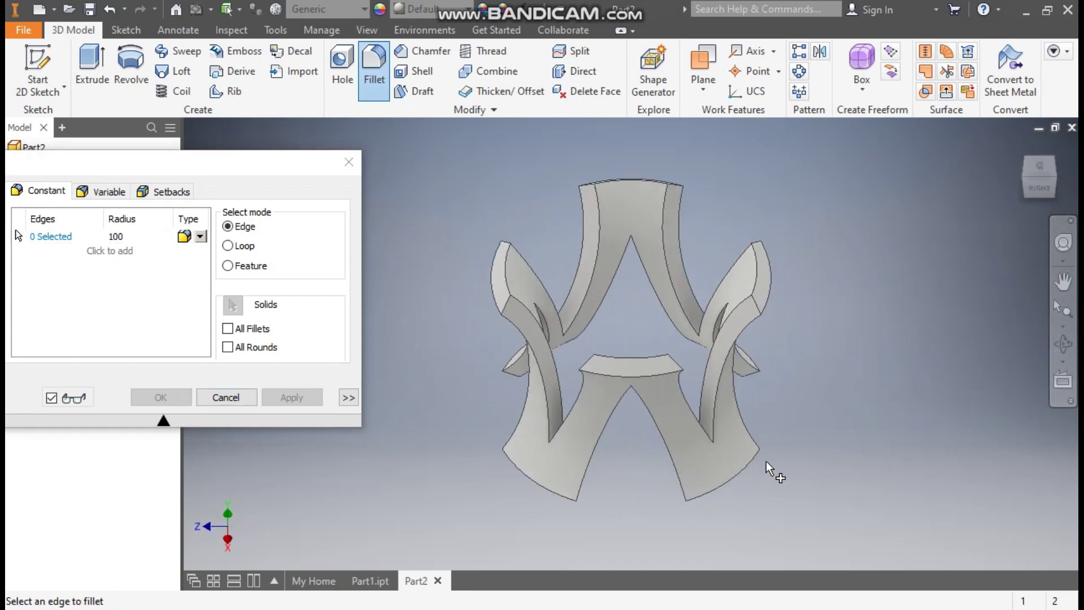
{"action": "middle_click_drag", "start_coordinate": [767, 461], "coordinate": [693, 451], "text": "shift"}
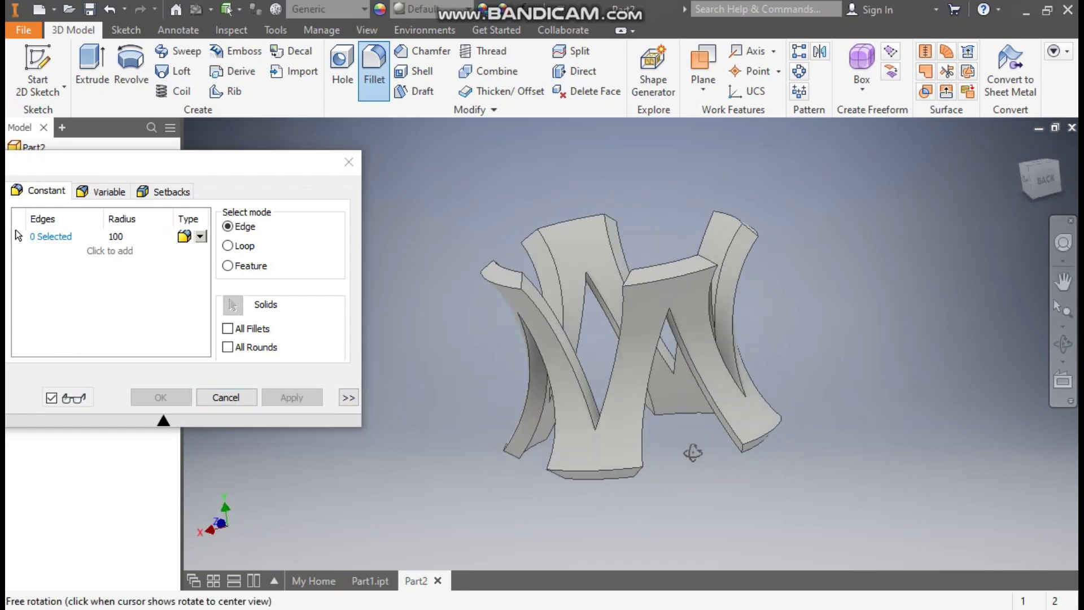
{"action": "left_click", "coordinate": [647, 415]}
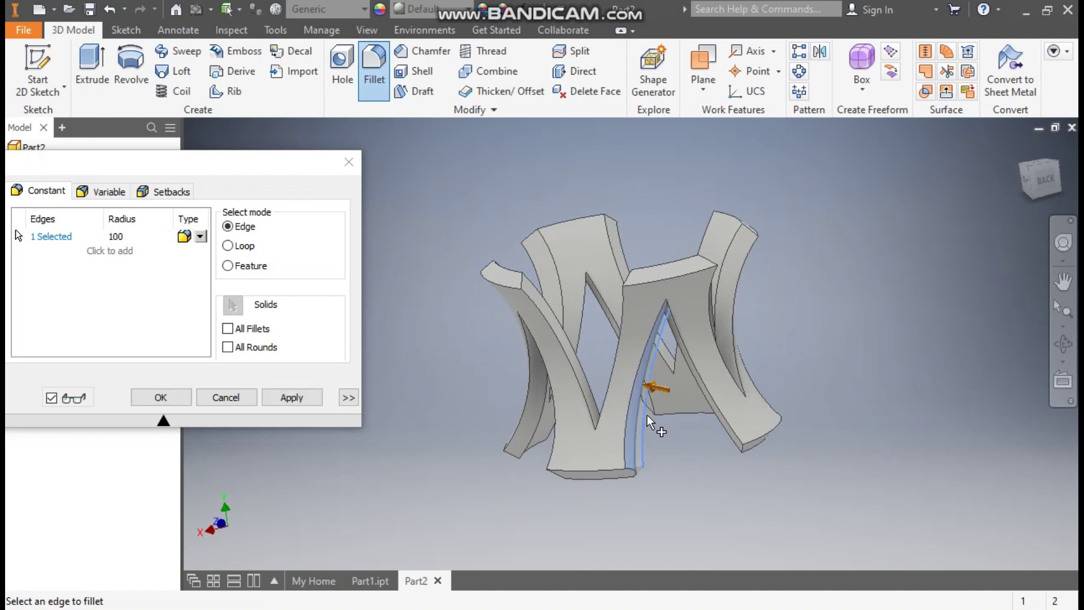
{"action": "left_click", "coordinate": [608, 472]}
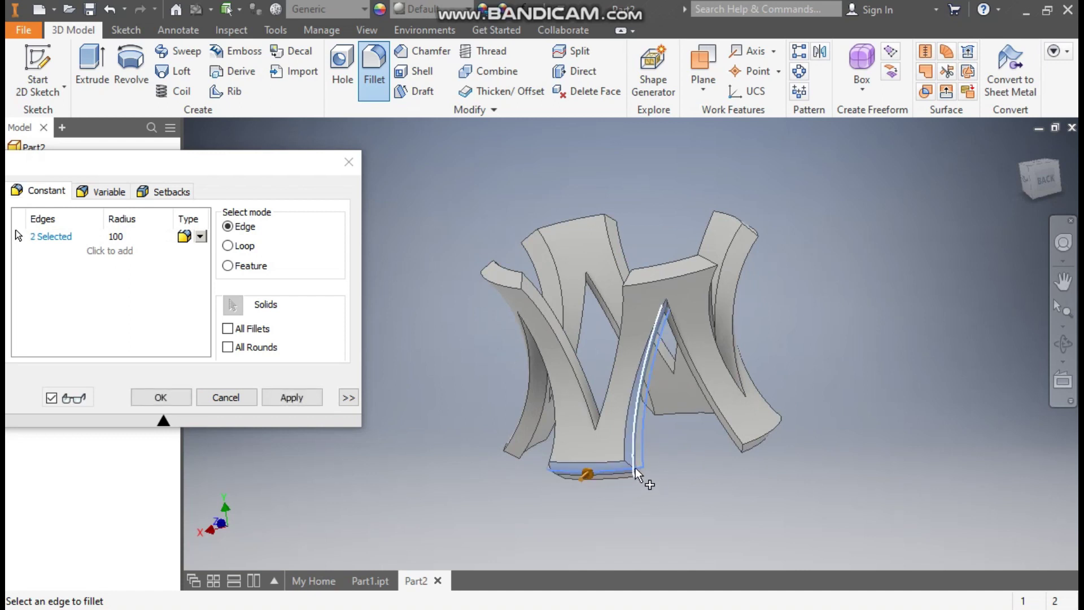
{"action": "scroll", "coordinate": [634, 476], "scroll_direction": "up", "scroll_amount": 5}
{"action": "left_click", "coordinate": [656, 490]}
{"action": "scroll", "coordinate": [658, 484], "scroll_direction": "down", "scroll_amount": 3}
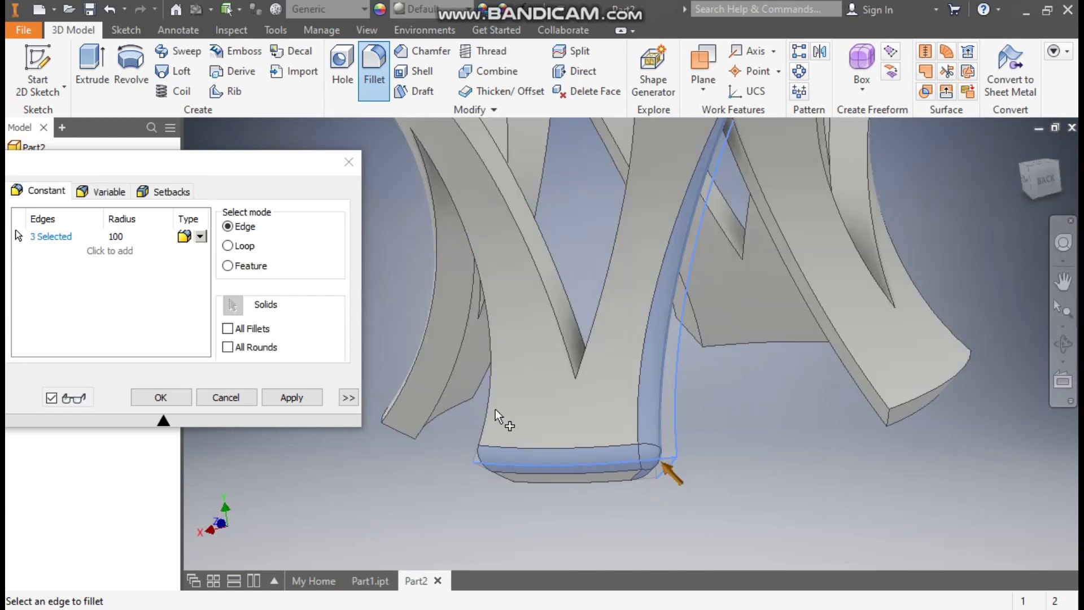
Add the foot's opposite side edge, its short corner edge and the facing leg edge across the lower opening to the fillet.
{"action": "middle_click_drag", "start_coordinate": [852, 311], "coordinate": [783, 361], "text": "shift"}
{"action": "left_click", "coordinate": [748, 482]}
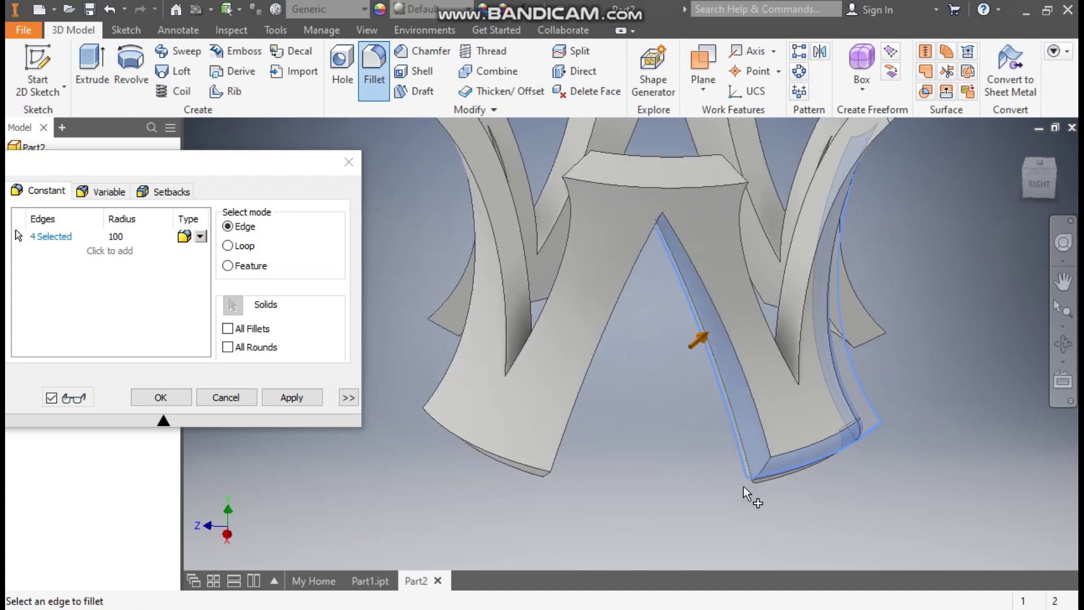
{"action": "scroll", "coordinate": [751, 484], "scroll_direction": "up", "scroll_amount": 3}
{"action": "left_click", "coordinate": [756, 487]}
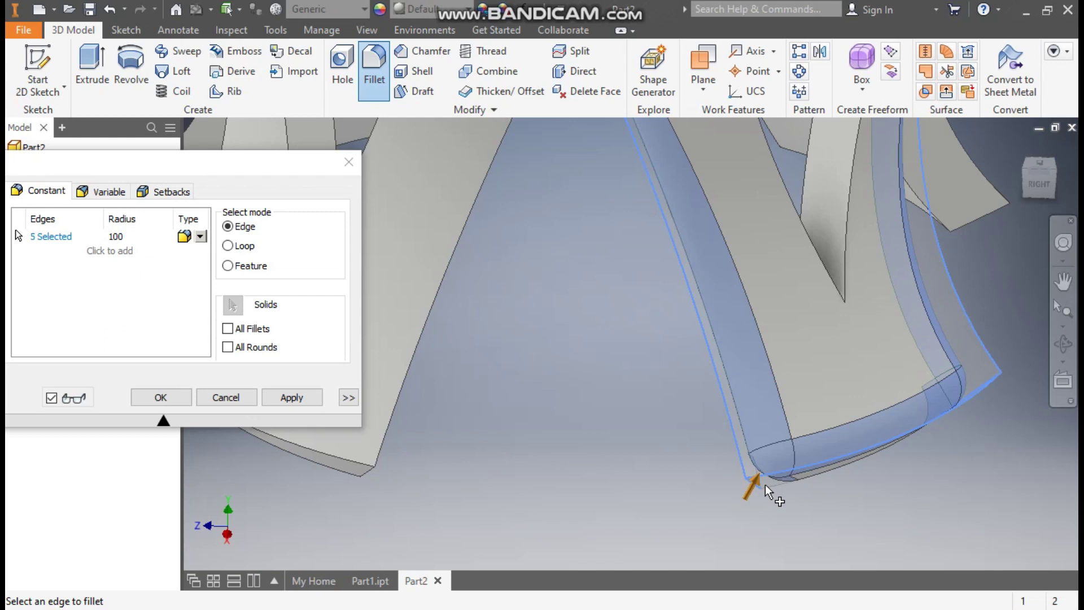
{"action": "scroll", "coordinate": [772, 496], "scroll_direction": "down", "scroll_amount": 3}
{"action": "middle_click_drag", "start_coordinate": [776, 499], "coordinate": [745, 506]}
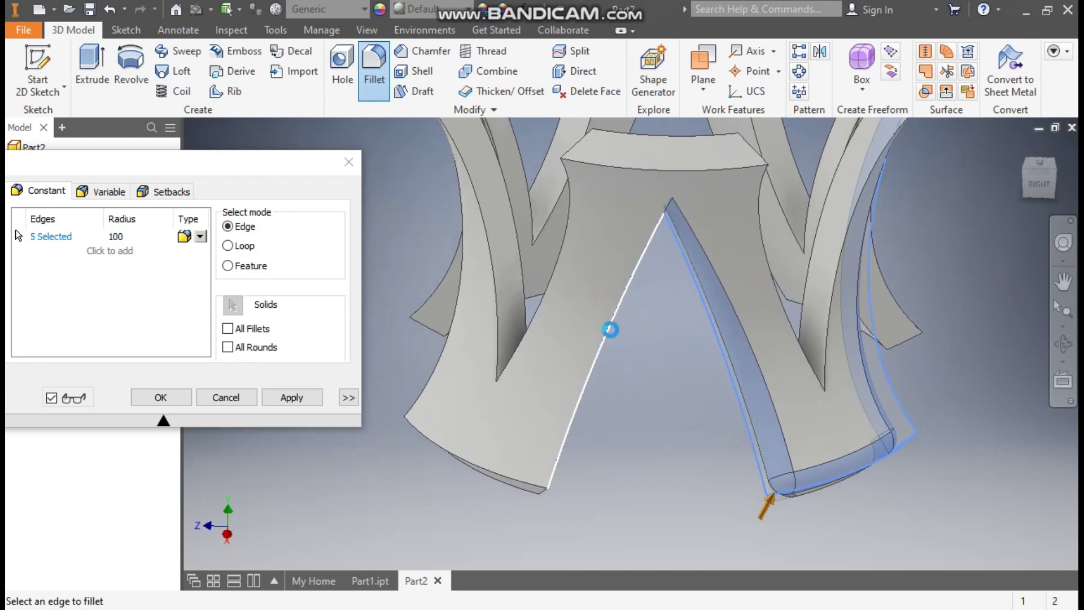
{"action": "left_click", "coordinate": [610, 327]}
{"action": "scroll", "coordinate": [598, 460], "scroll_direction": "down", "scroll_amount": 3}
{"action": "middle_click_drag", "start_coordinate": [597, 460], "coordinate": [547, 459]}
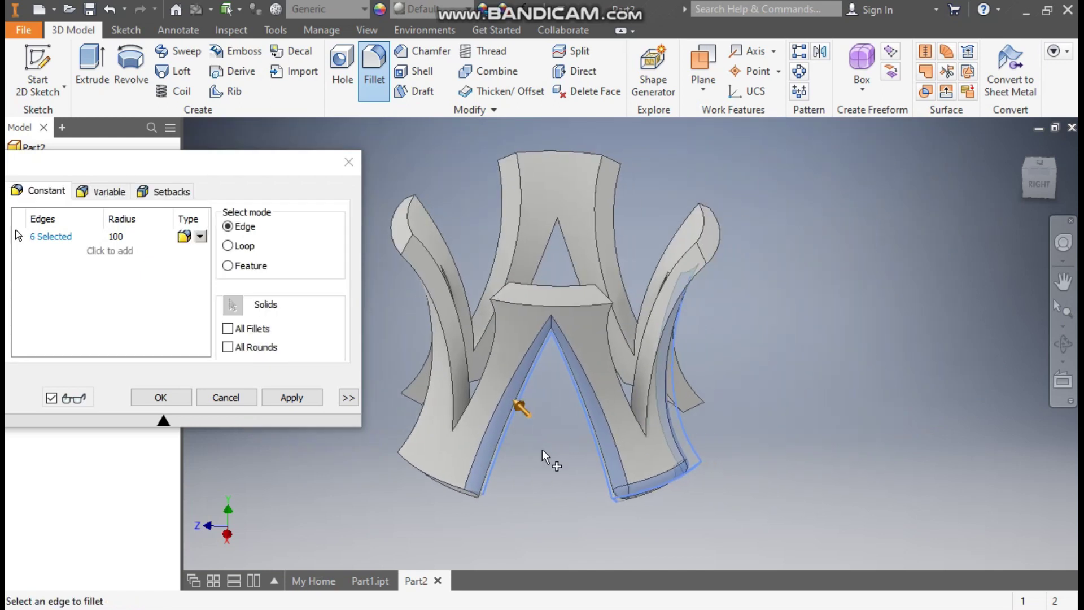
Add the outer edges of the V-shaped upper opening above the foot and apply the 100 mm fillet.
{"action": "middle_click_drag", "start_coordinate": [883, 435], "coordinate": [830, 446], "text": "shift"}
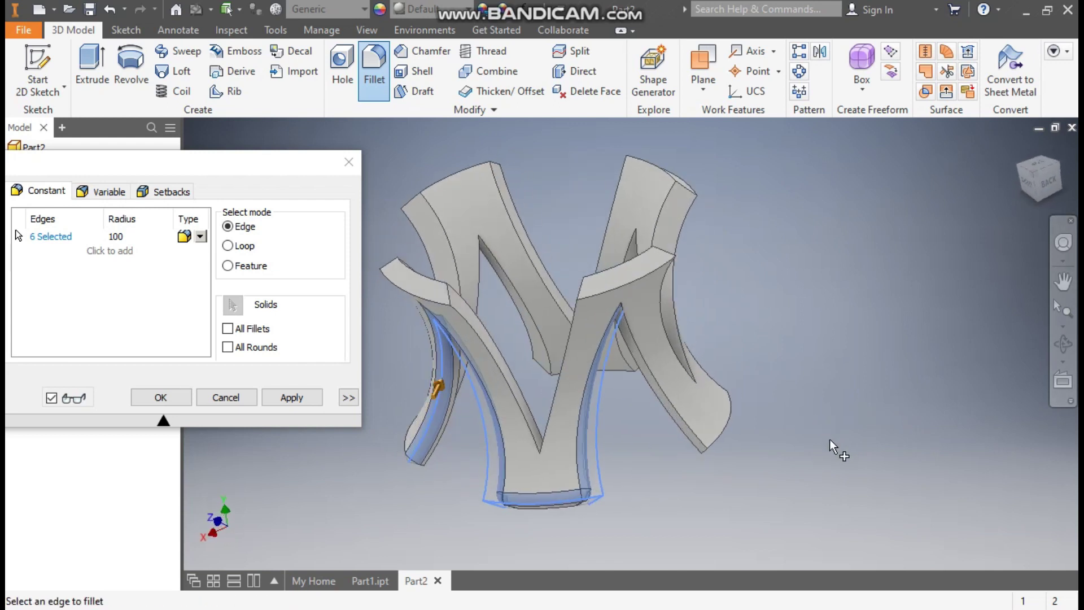
{"action": "left_click", "coordinate": [488, 344]}
{"action": "left_click", "coordinate": [488, 343]}
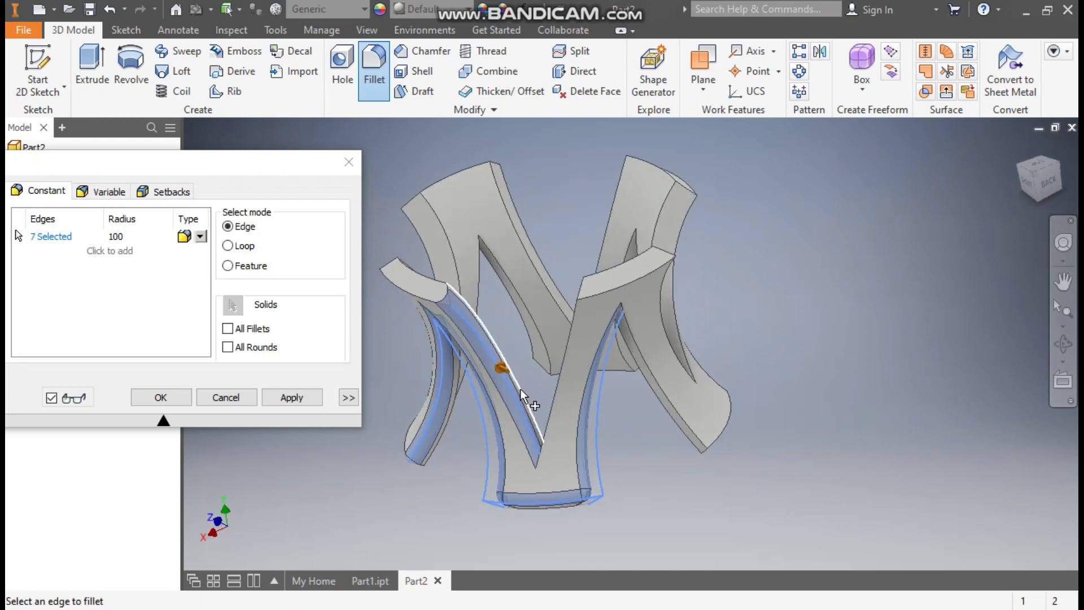
{"action": "middle_click_drag", "start_coordinate": [638, 392], "coordinate": [769, 418]}
{"action": "left_click", "coordinate": [292, 398]}
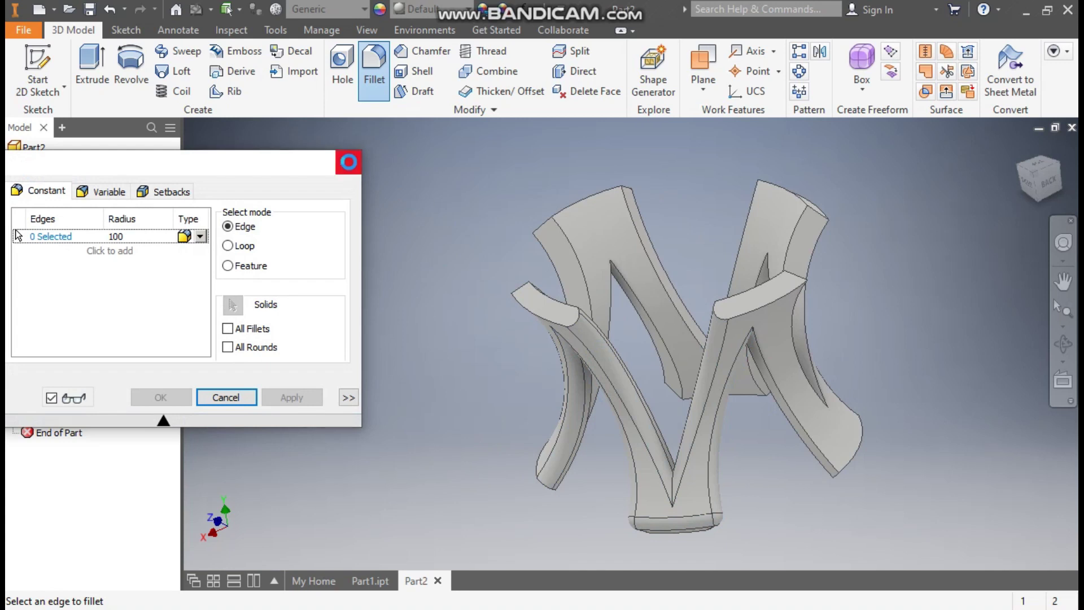
{"action": "key", "text": "Escape"}
{"action": "middle_click_drag", "start_coordinate": [411, 275], "coordinate": [451, 250]}
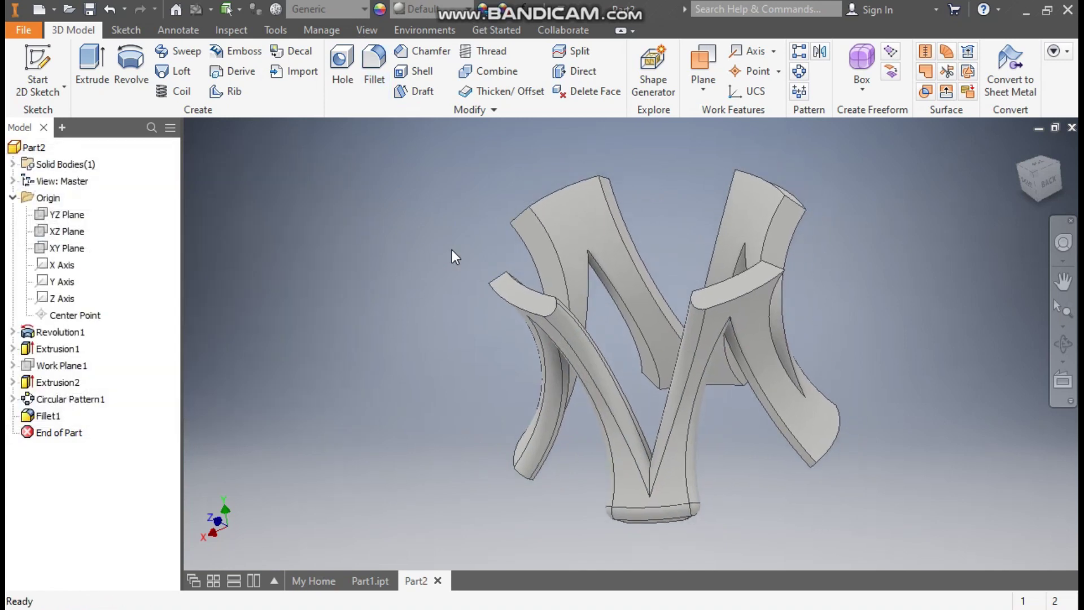
Circular-pattern the leg fillet around the Y axis with 4 occurrences over 360 degrees.
{"action": "left_click", "coordinate": [798, 72]}
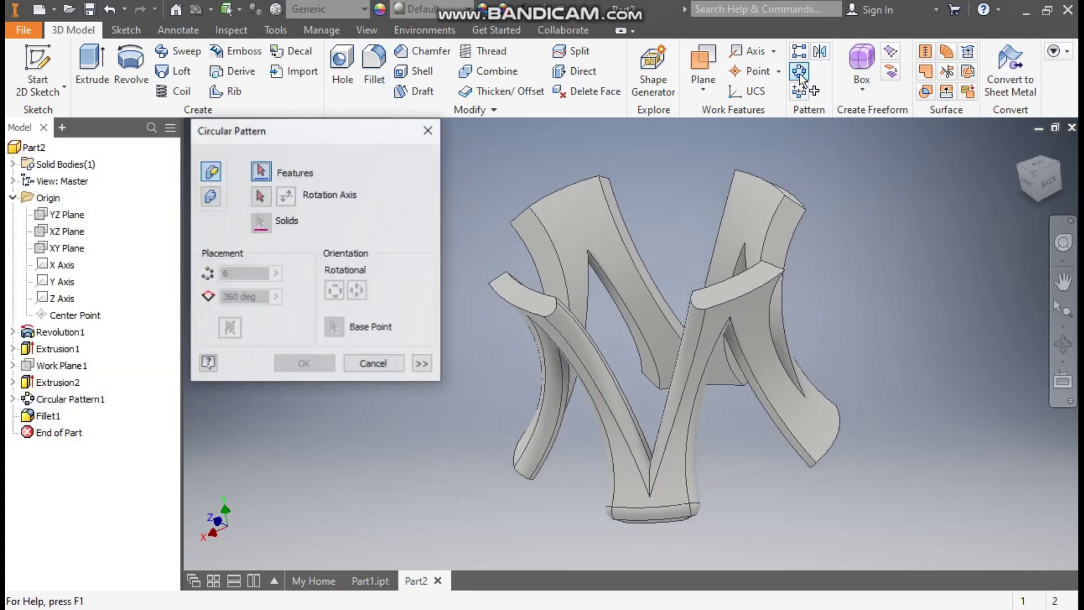
{"action": "left_click", "coordinate": [47, 417]}
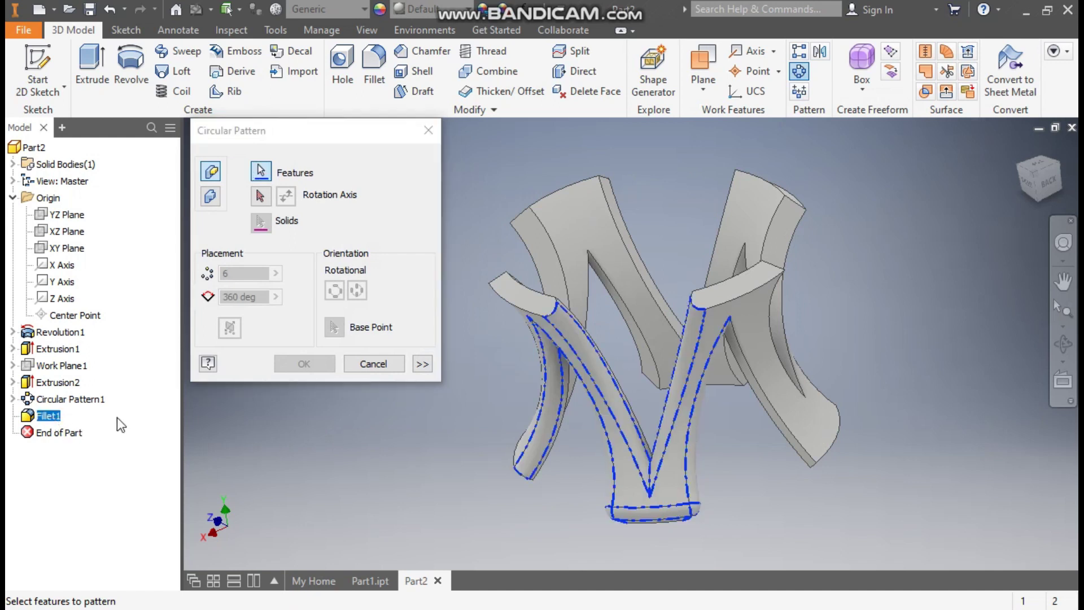
{"action": "left_click", "coordinate": [262, 198]}
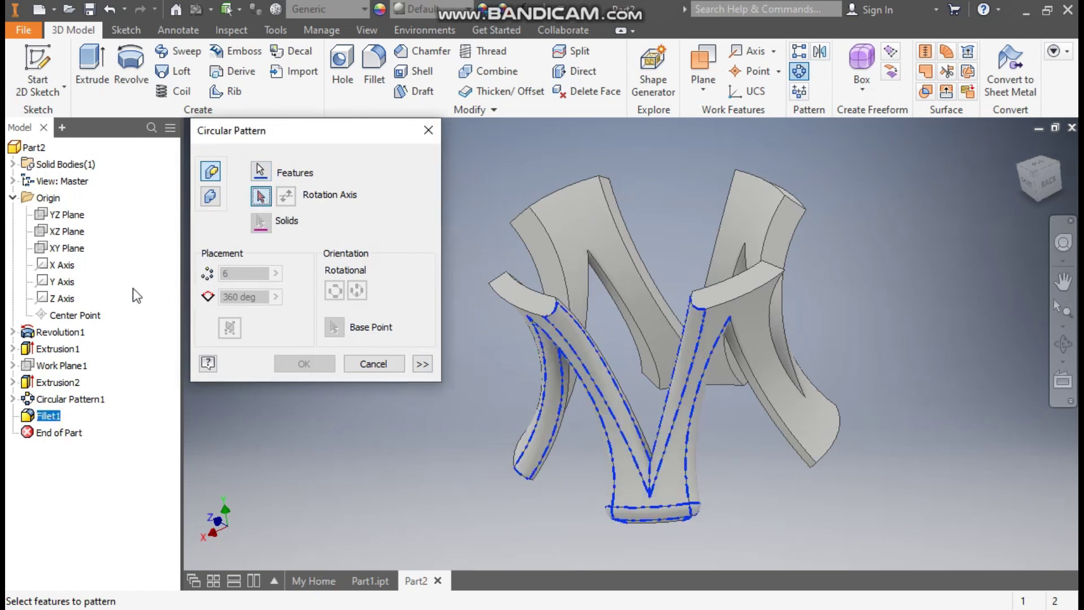
{"action": "left_click", "coordinate": [63, 283]}
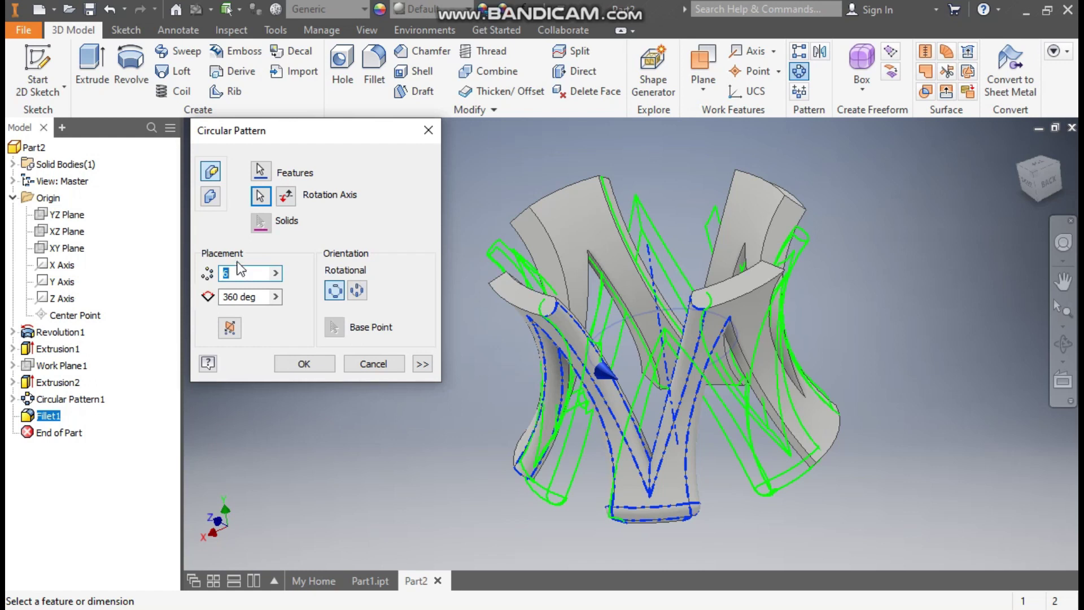
{"action": "type", "text": "4"}
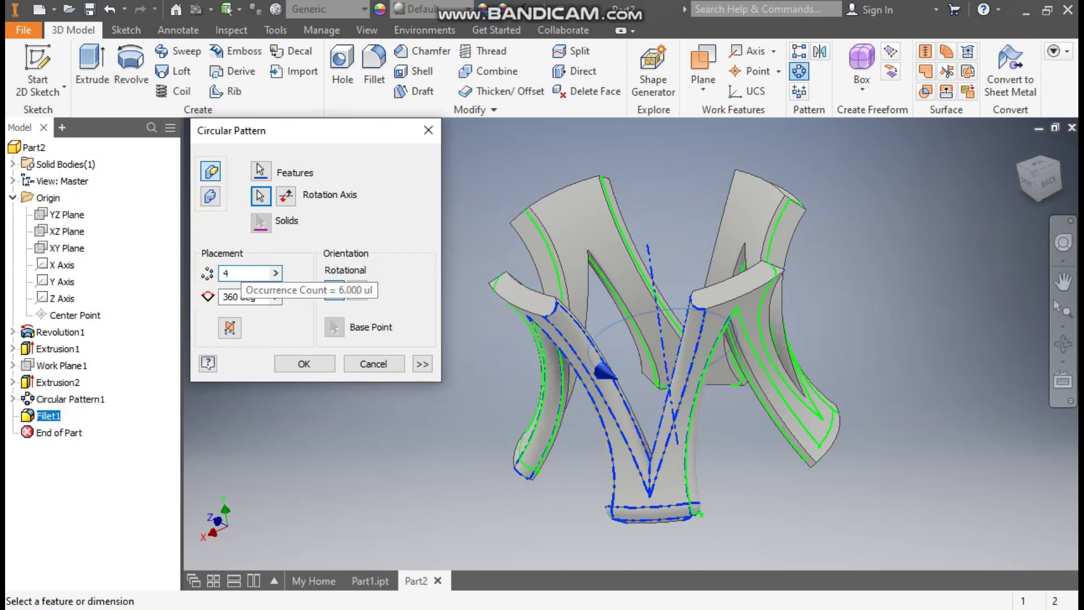
{"action": "left_click", "coordinate": [303, 363]}
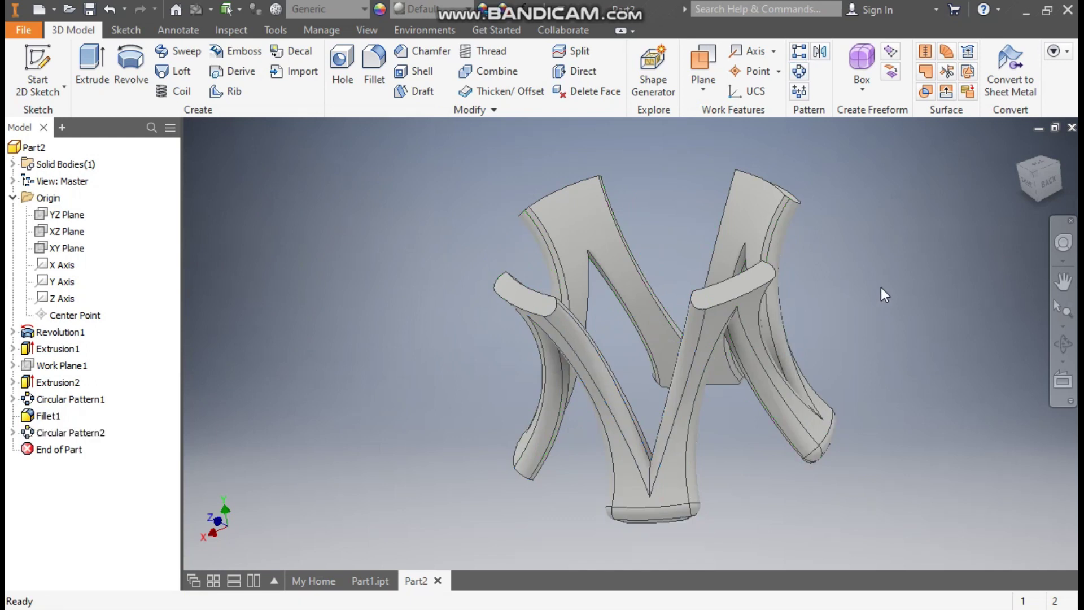
Edit the 100 mm leg fillet to add the neighbouring foot's outer bottom edge and its two short corner edges.
{"action": "left_click", "coordinate": [1018, 163]}
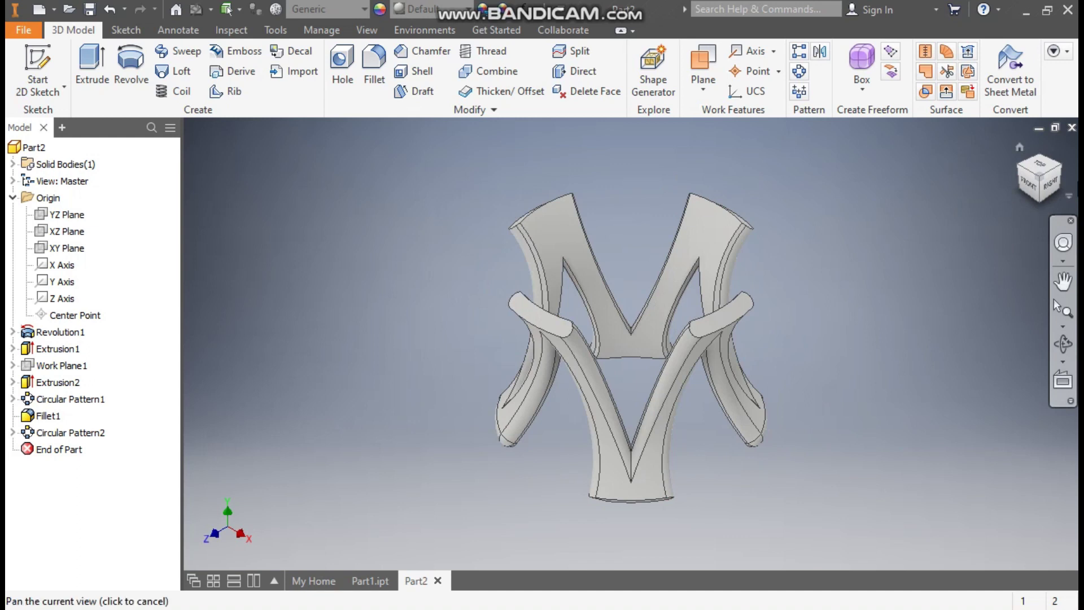
{"action": "left_click", "coordinate": [1063, 168]}
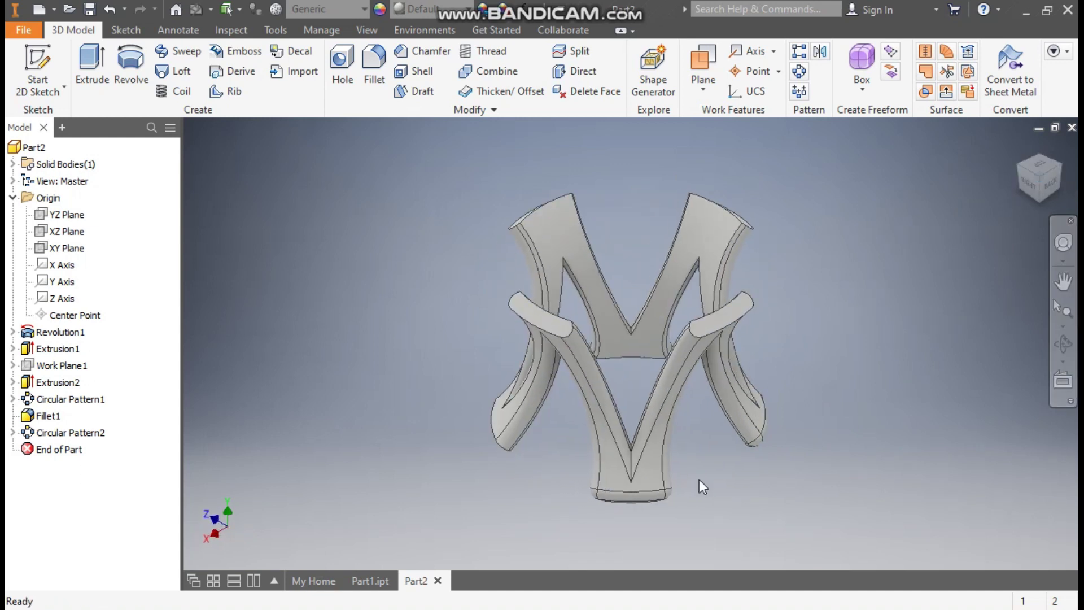
{"action": "middle_click_drag", "start_coordinate": [525, 508], "coordinate": [578, 503], "text": "shift"}
{"action": "double_click", "coordinate": [48, 416]}
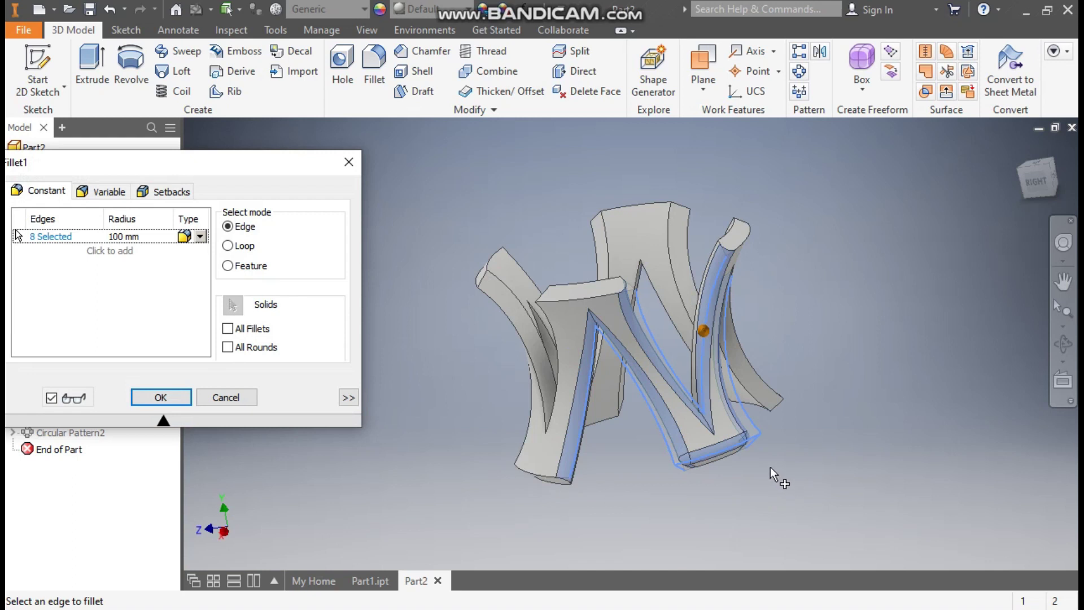
{"action": "middle_click_drag", "start_coordinate": [841, 468], "coordinate": [910, 462], "text": "shift"}
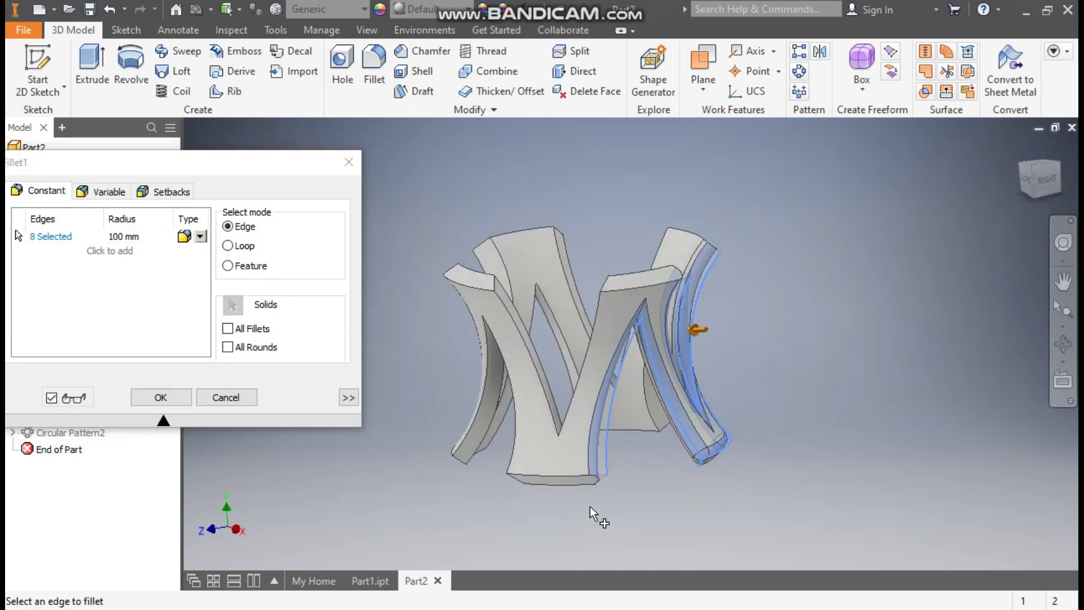
{"action": "left_click", "coordinate": [578, 483]}
{"action": "left_click", "coordinate": [597, 483]}
{"action": "left_click", "coordinate": [528, 483]}
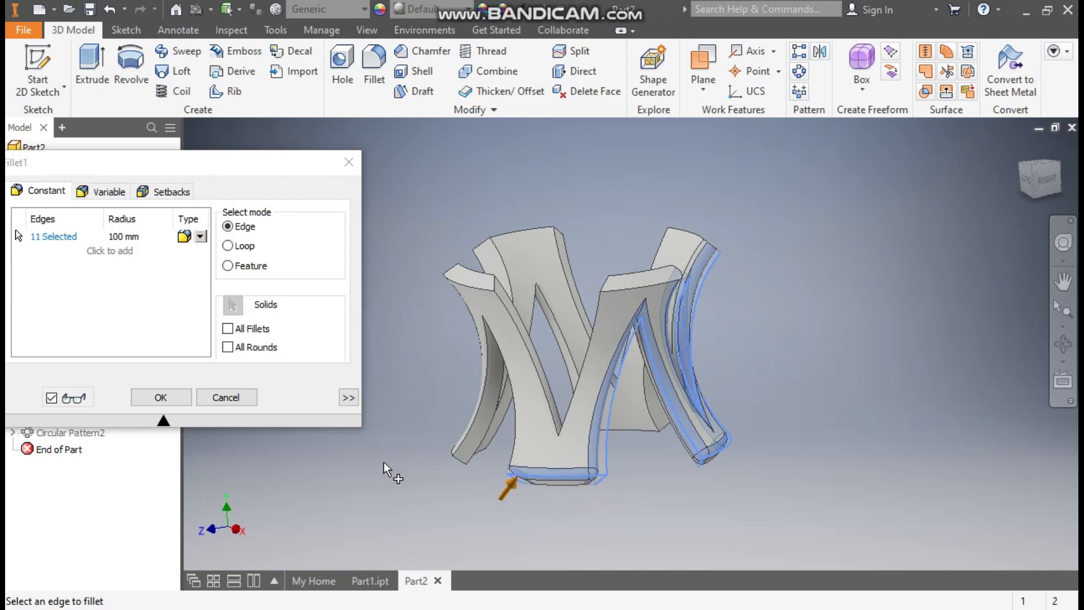
{"action": "left_click", "coordinate": [164, 397]}
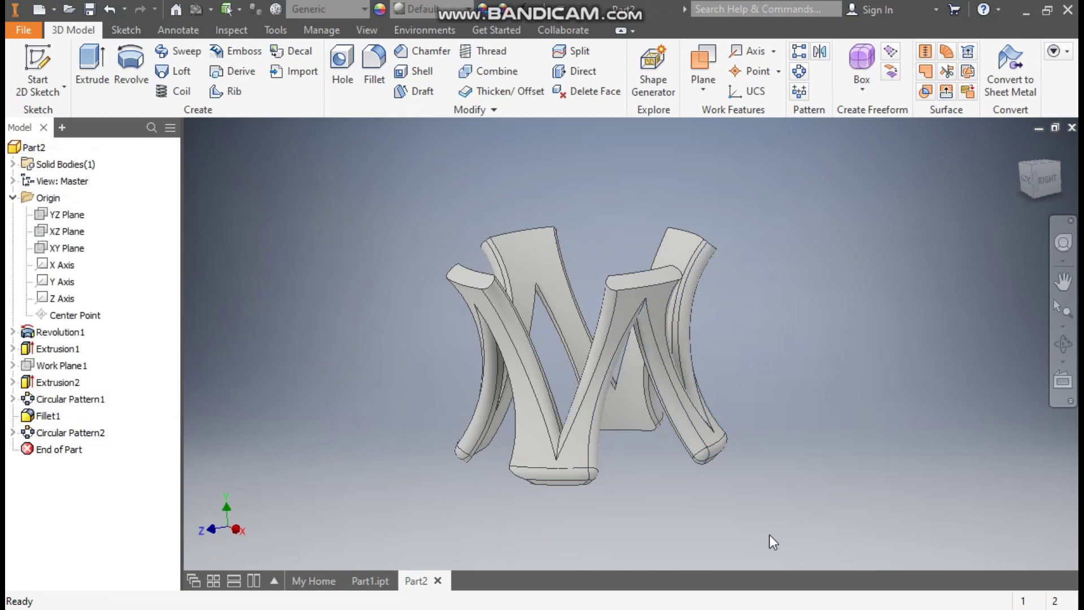
Sketch a closed rectangle on the XY plane, about 2750 by 227 mm, starting at the midpoint of the leg's top edge.
{"action": "middle_click_drag", "start_coordinate": [682, 488], "coordinate": [653, 520], "text": "shift"}
{"action": "middle_click_drag", "start_coordinate": [825, 416], "coordinate": [743, 340]}
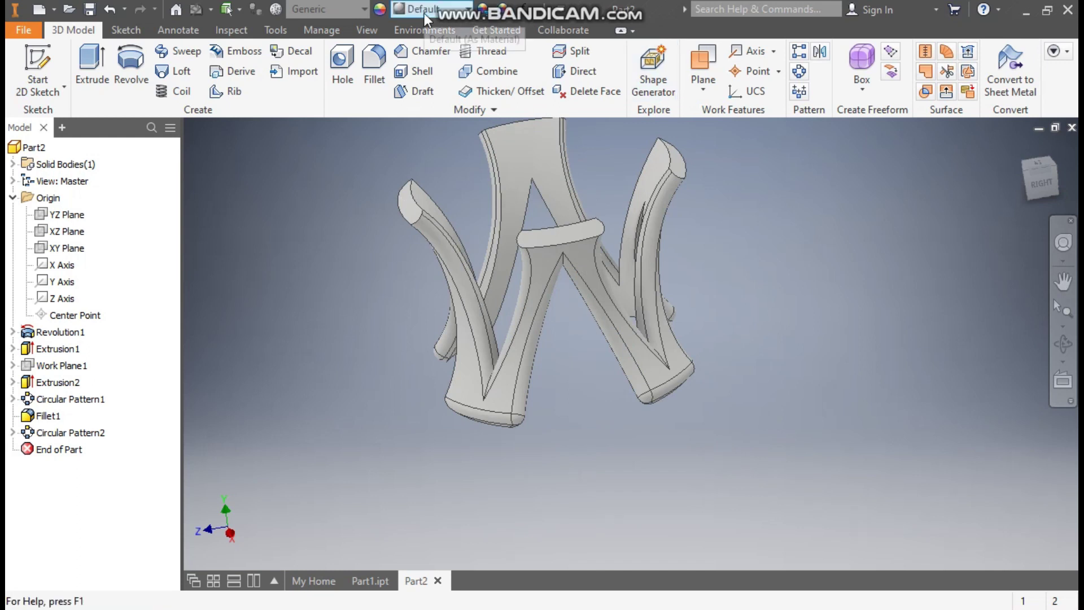
{"action": "middle_click_drag", "start_coordinate": [357, 255], "coordinate": [407, 369]}
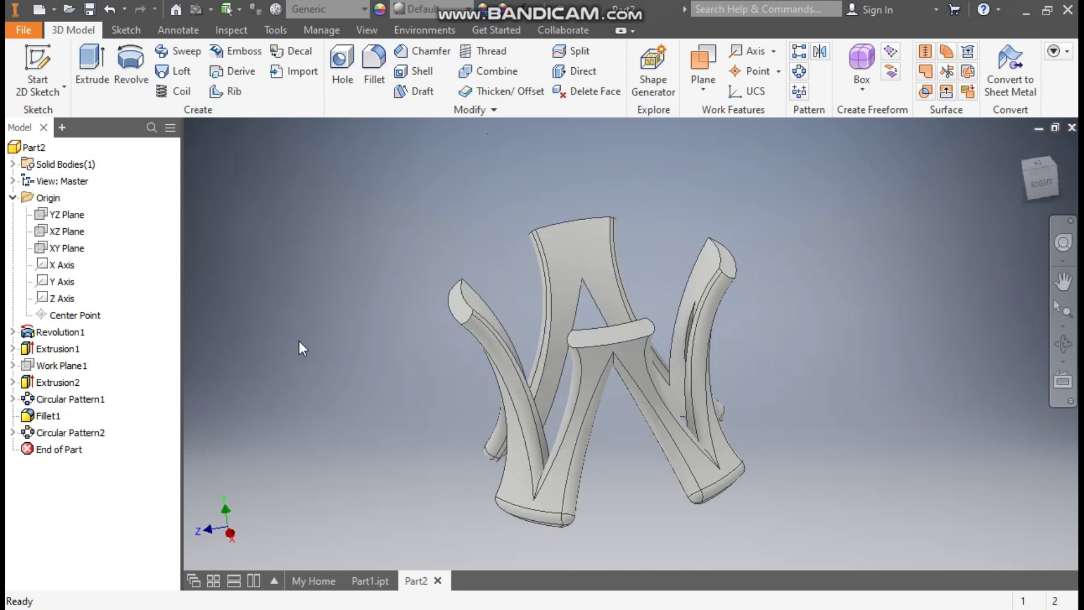
{"action": "left_click", "coordinate": [67, 249]}
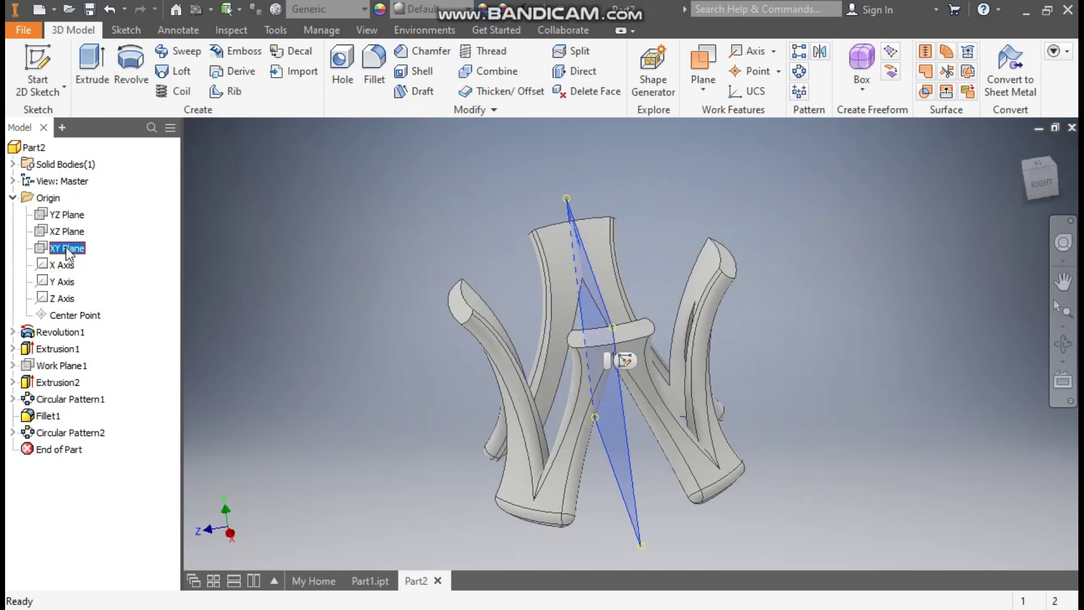
{"action": "key", "text": "s"}
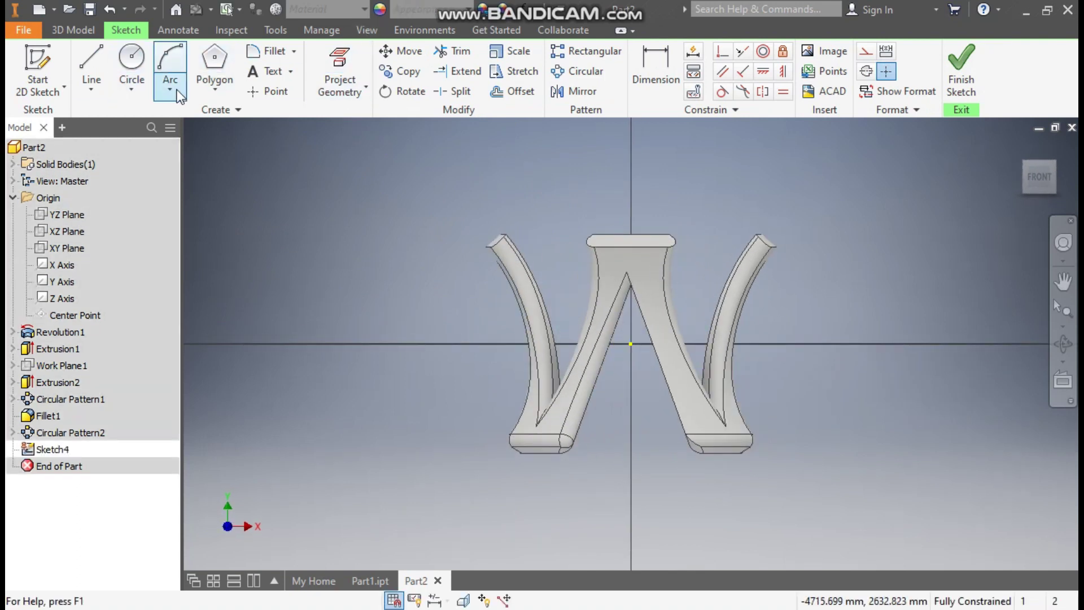
{"action": "left_click", "coordinate": [91, 70]}
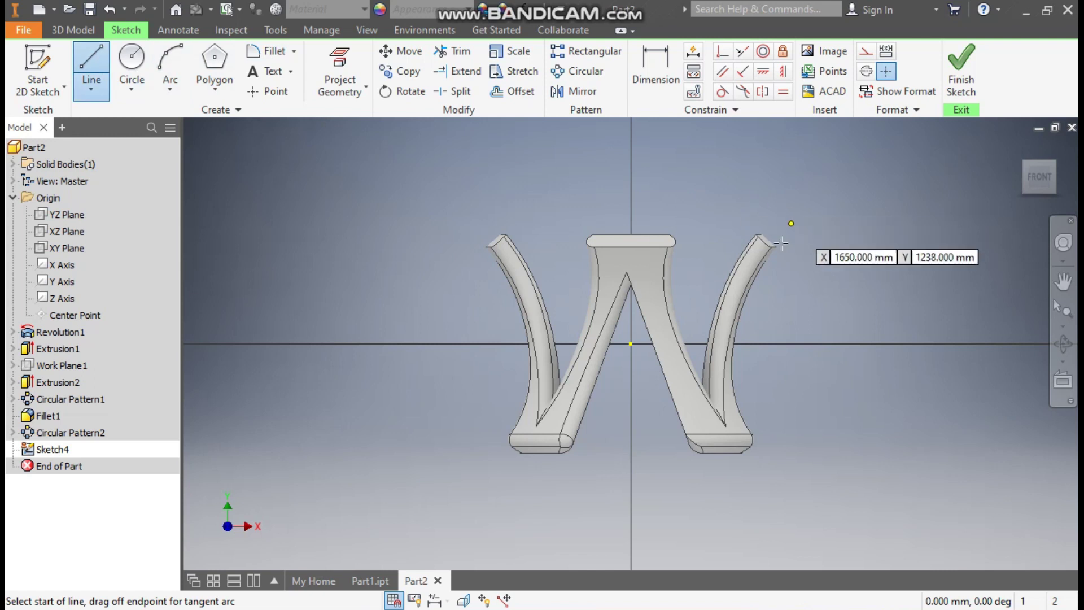
{"action": "left_click", "coordinate": [630, 233]}
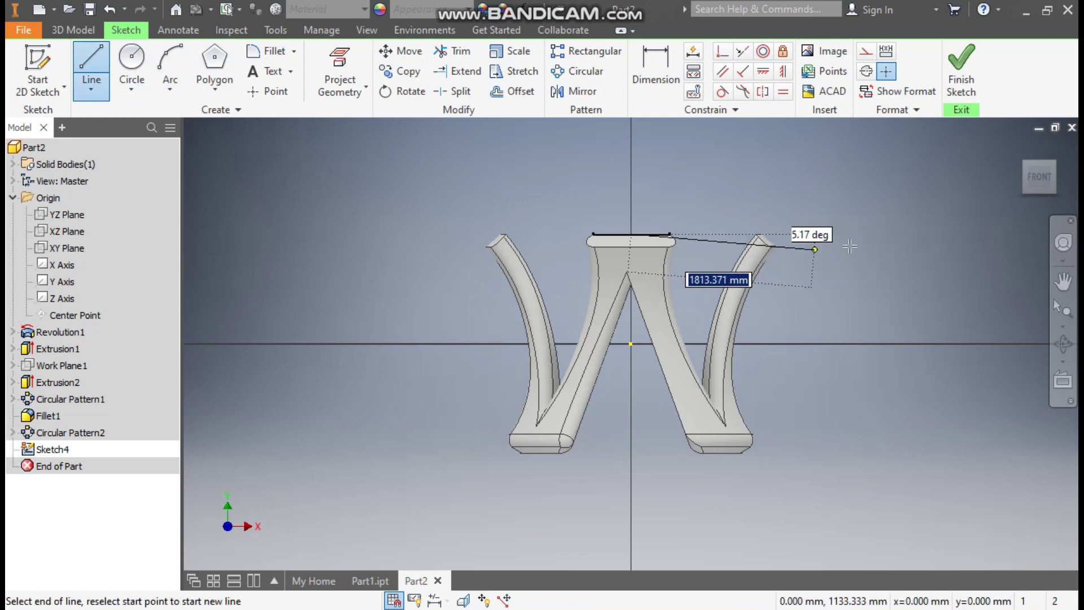
{"action": "left_click", "coordinate": [898, 234]}
{"action": "left_click", "coordinate": [632, 212]}
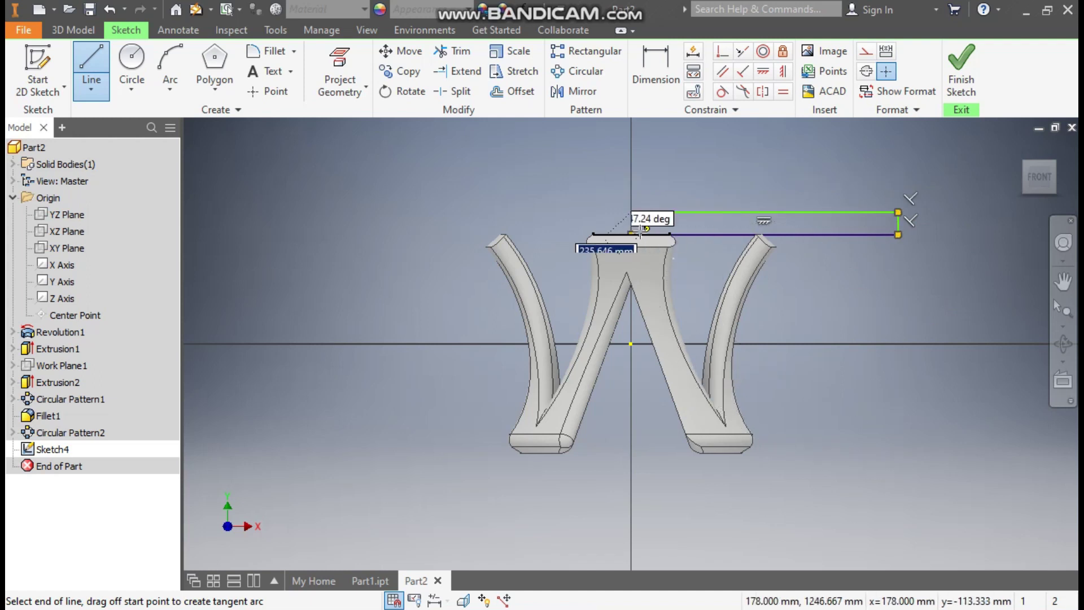
{"action": "left_click", "coordinate": [631, 233]}
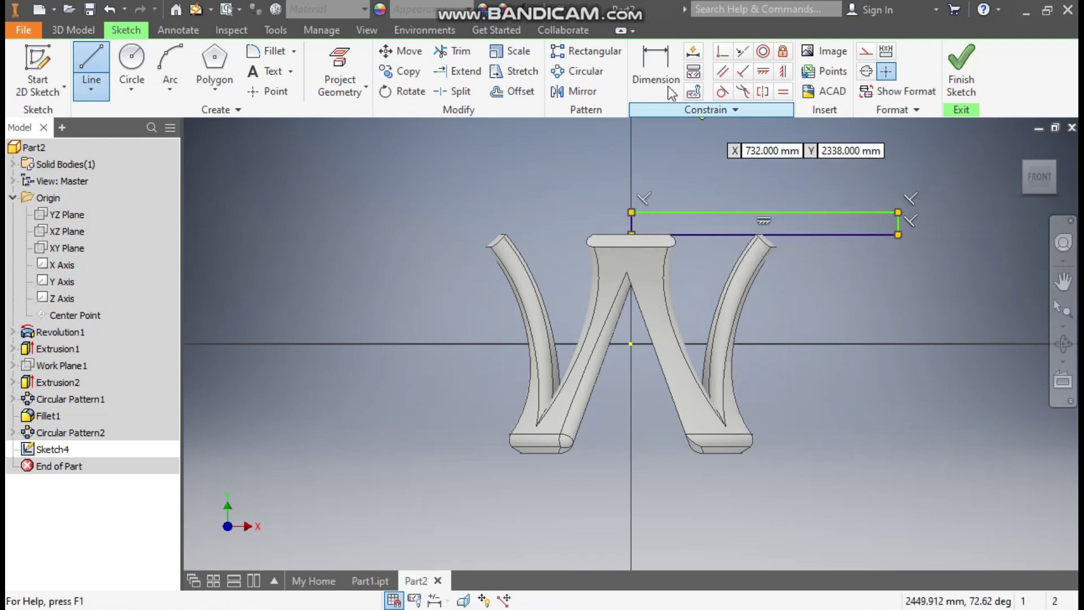
Dimension the tabletop rectangle to 100 mm high and 2000 mm long.
{"action": "left_click", "coordinate": [652, 76]}
{"action": "left_click", "coordinate": [899, 222]}
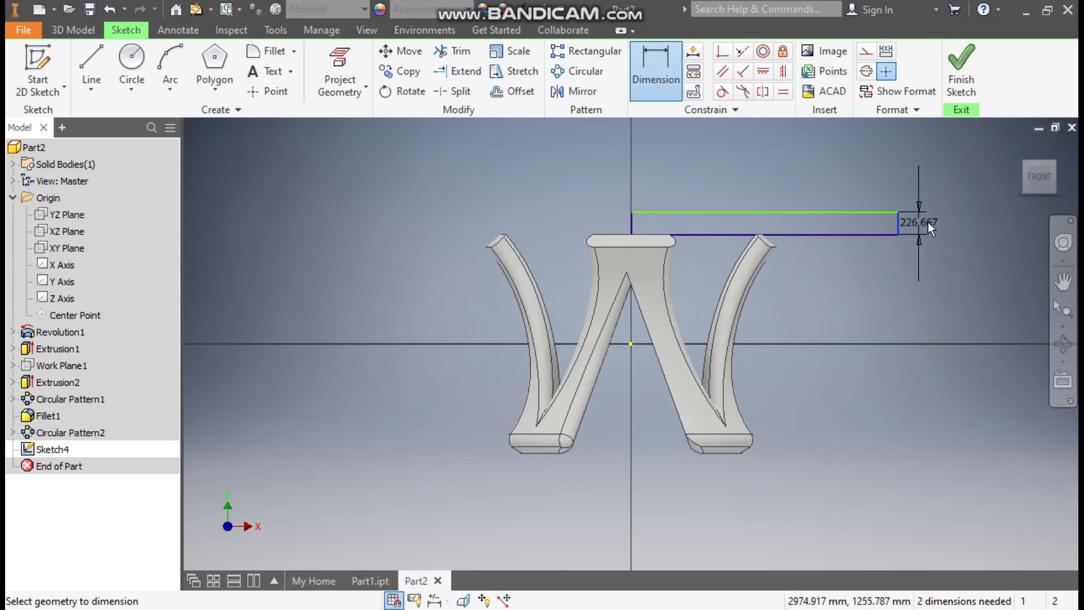
{"action": "left_click", "coordinate": [927, 222]}
{"action": "type", "text": "100"}
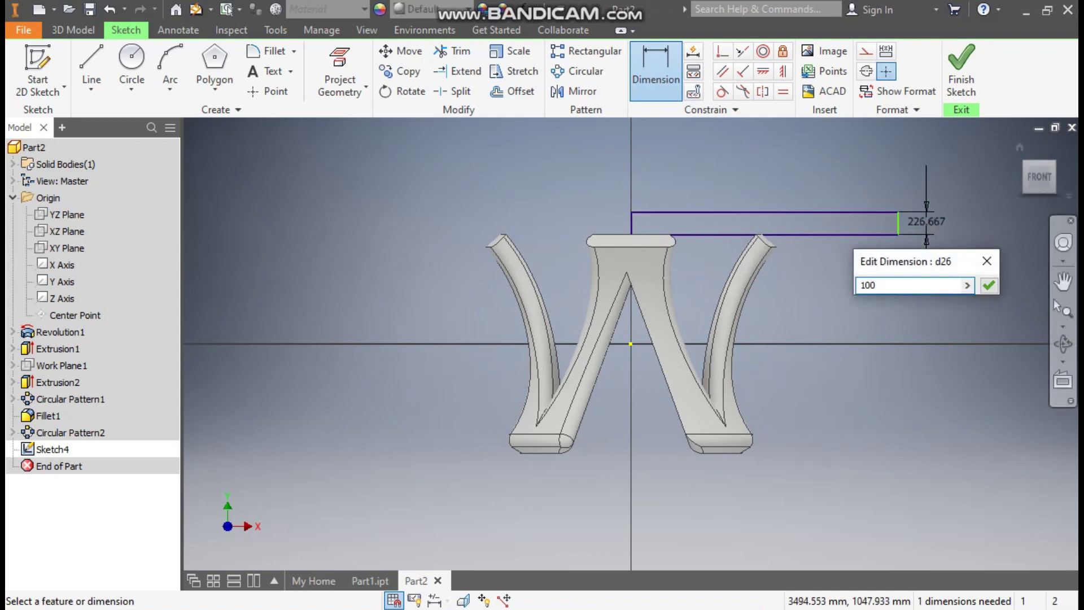
{"action": "key", "text": "Return"}
{"action": "left_click", "coordinate": [703, 222]}
{"action": "left_click", "coordinate": [713, 184]}
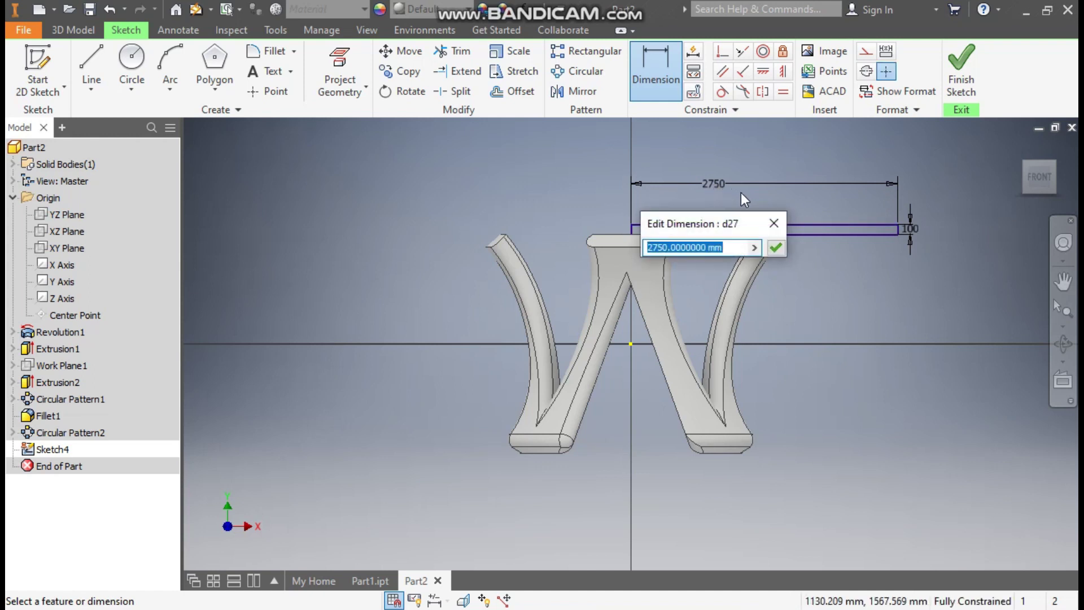
{"action": "type", "text": "2000"}
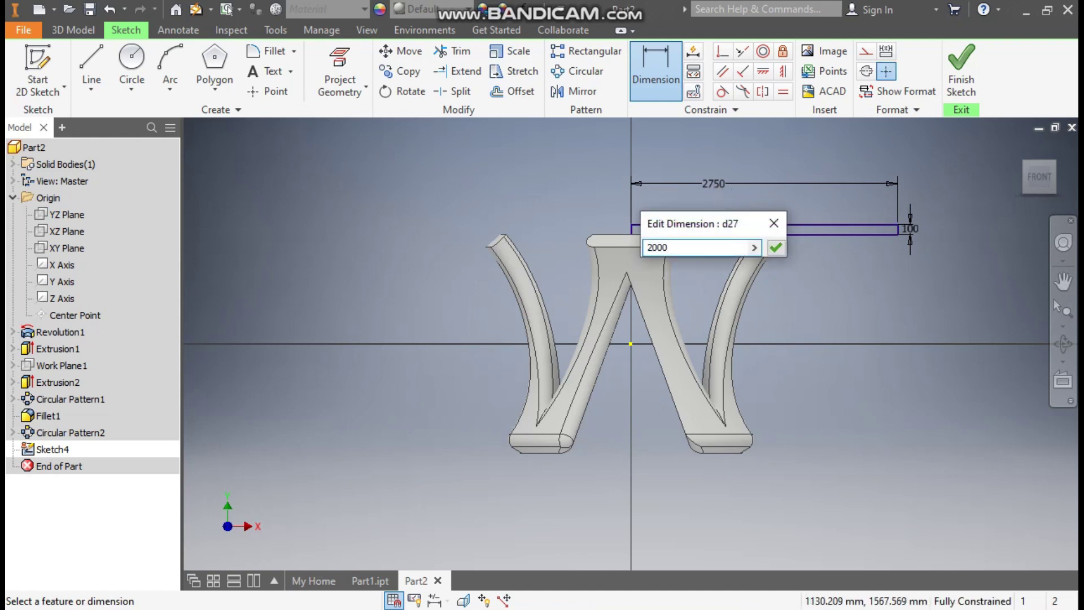
{"action": "key", "text": "Return"}
{"action": "key", "text": "Escape"}
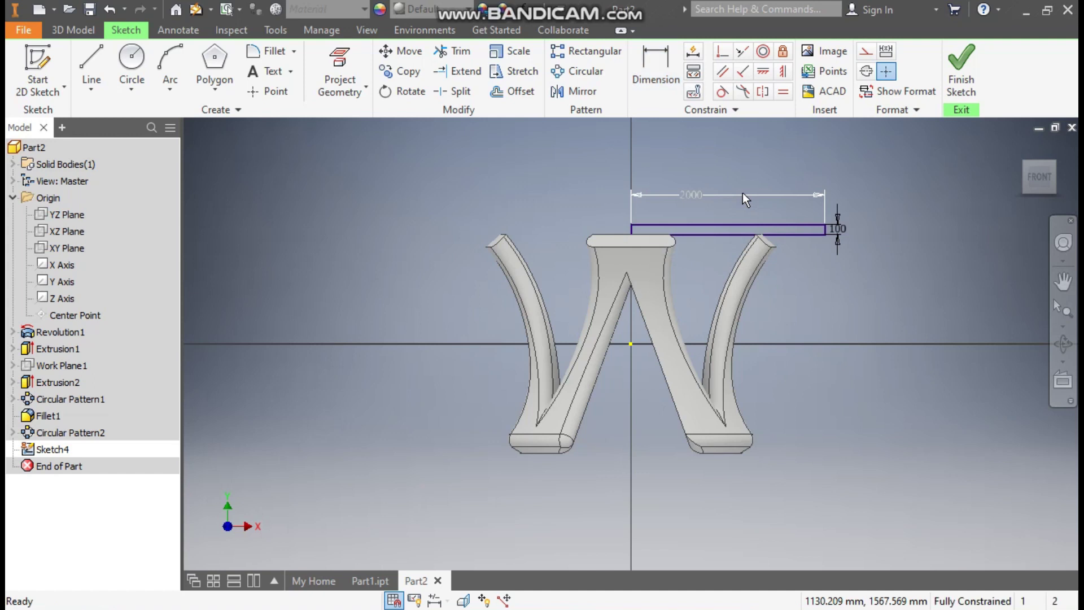
Revolve the rectangle fully around its inner short edge as a new solid to form the round tabletop.
{"action": "left_click", "coordinate": [77, 31]}
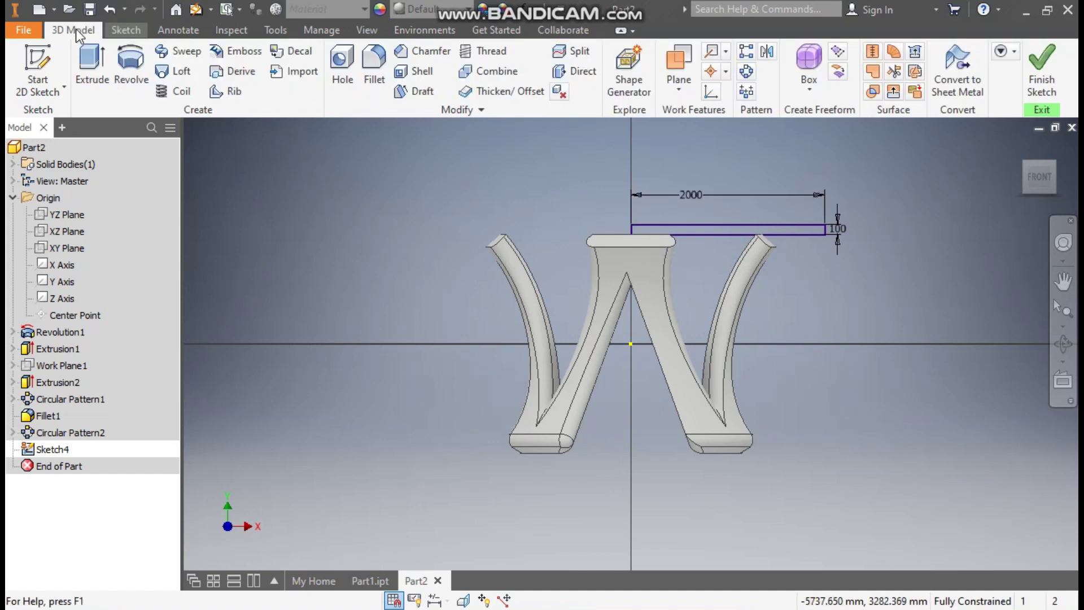
{"action": "left_click", "coordinate": [131, 65]}
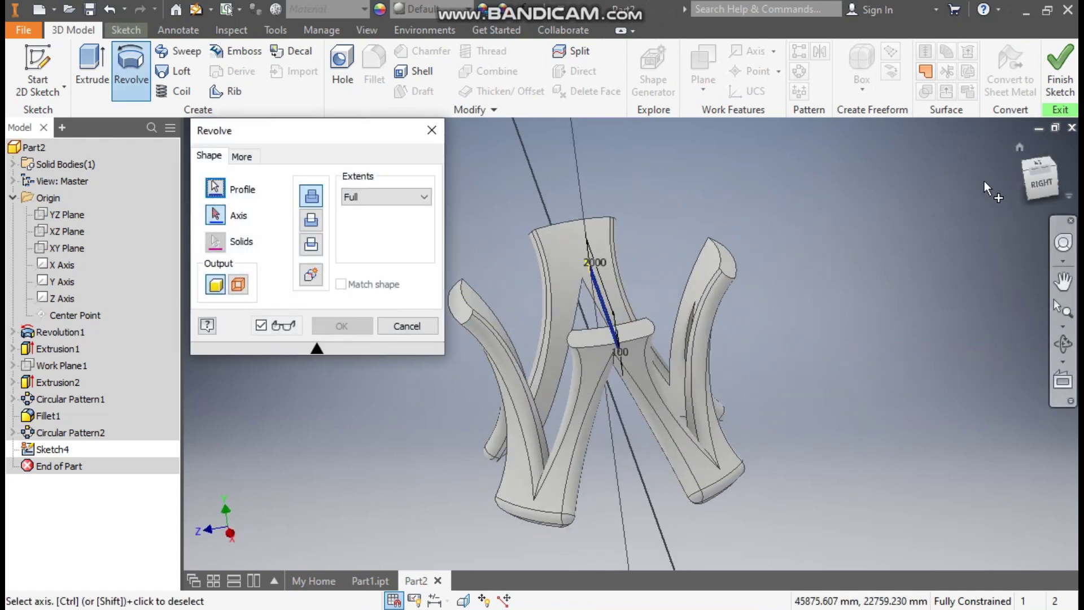
{"action": "middle_click_drag", "start_coordinate": [880, 249], "coordinate": [669, 279], "text": "shift"}
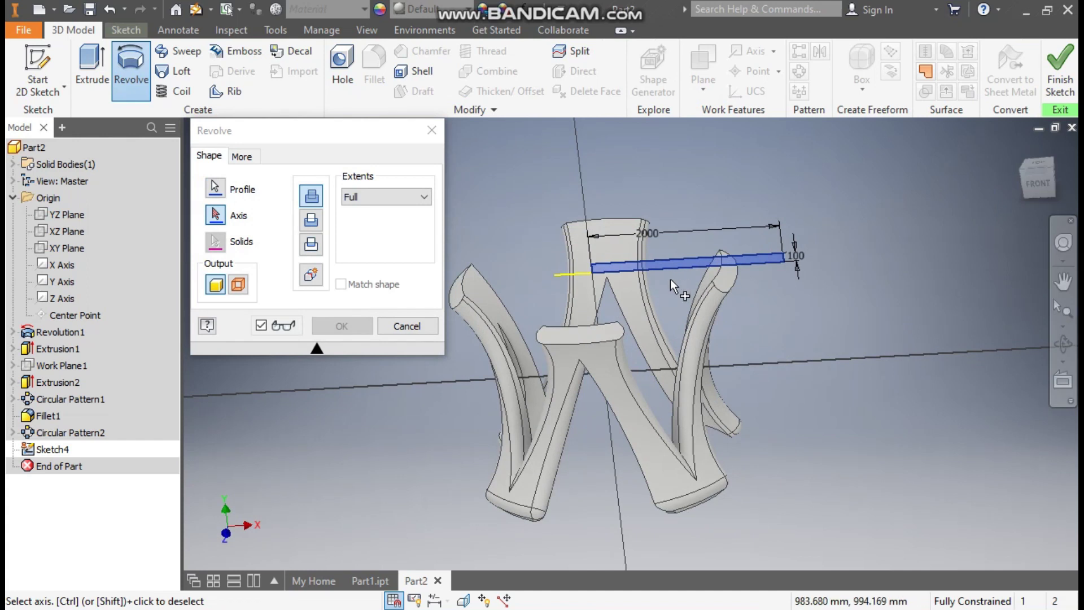
{"action": "scroll", "coordinate": [621, 268], "scroll_direction": "up", "scroll_amount": 5}
{"action": "left_click", "coordinate": [636, 249]}
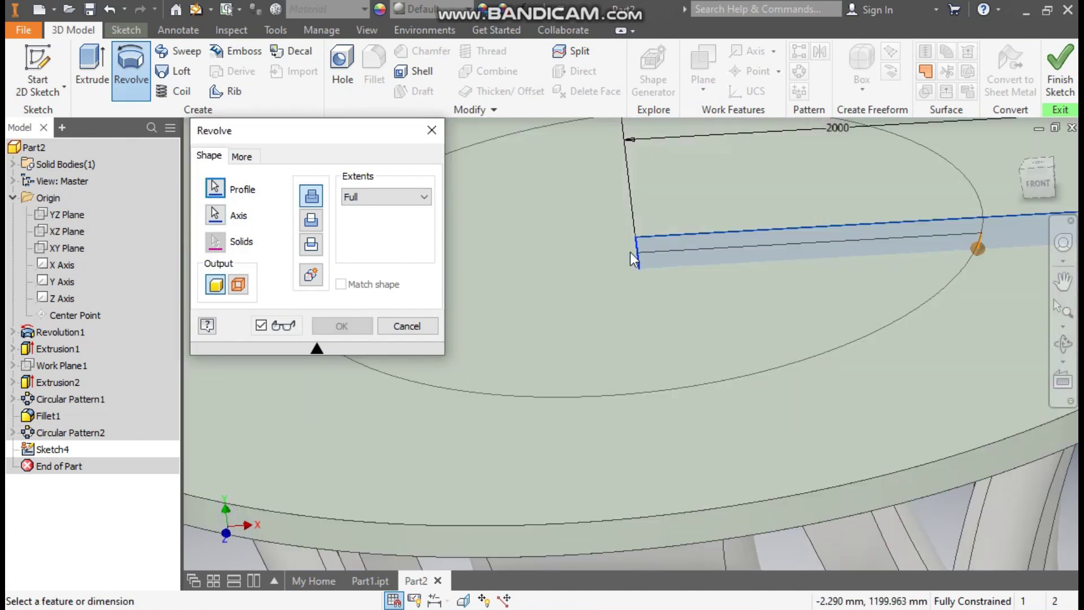
{"action": "scroll", "coordinate": [627, 256], "scroll_direction": "down", "scroll_amount": 5}
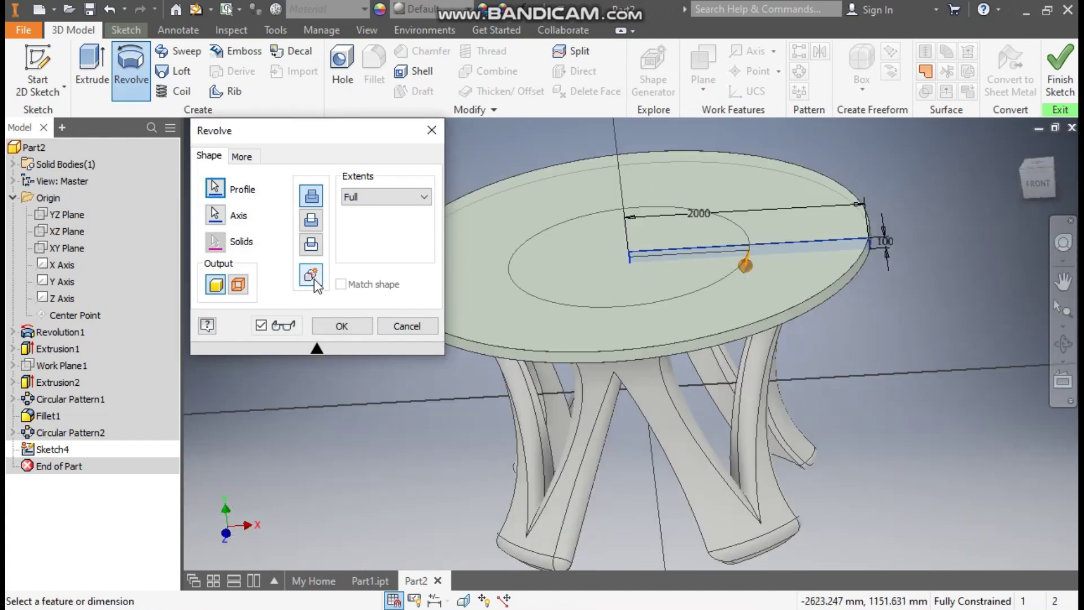
{"action": "left_click", "coordinate": [312, 277]}
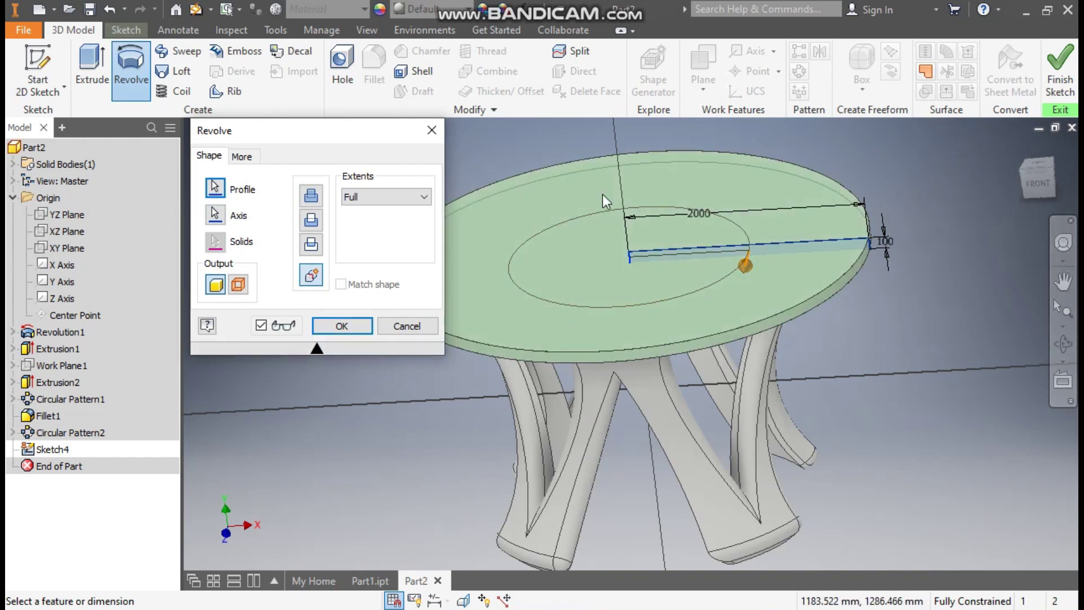
{"action": "left_click", "coordinate": [351, 326]}
Expand the solid bodies and highlight Solid1 to check which part of the table it covers, then clear the selection.
{"action": "left_click", "coordinate": [58, 164]}
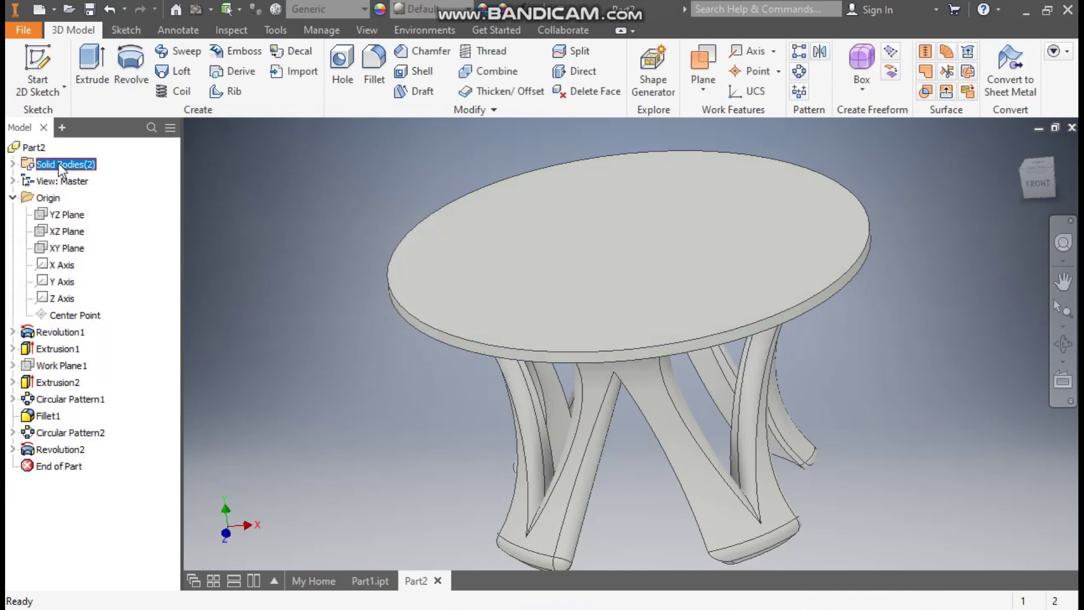
{"action": "left_click", "coordinate": [13, 165]}
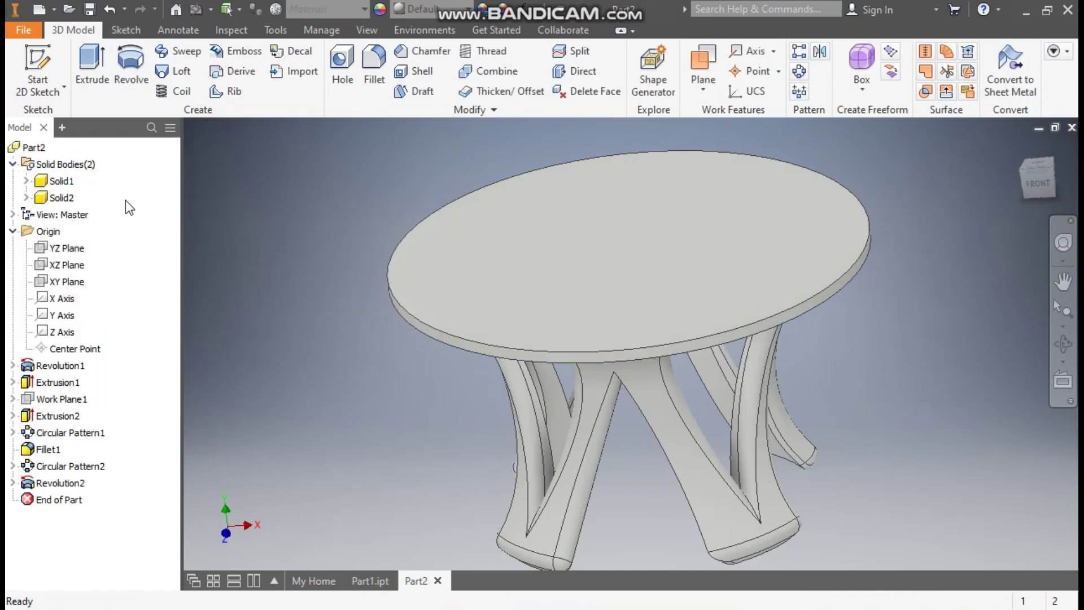
{"action": "left_click", "coordinate": [61, 180]}
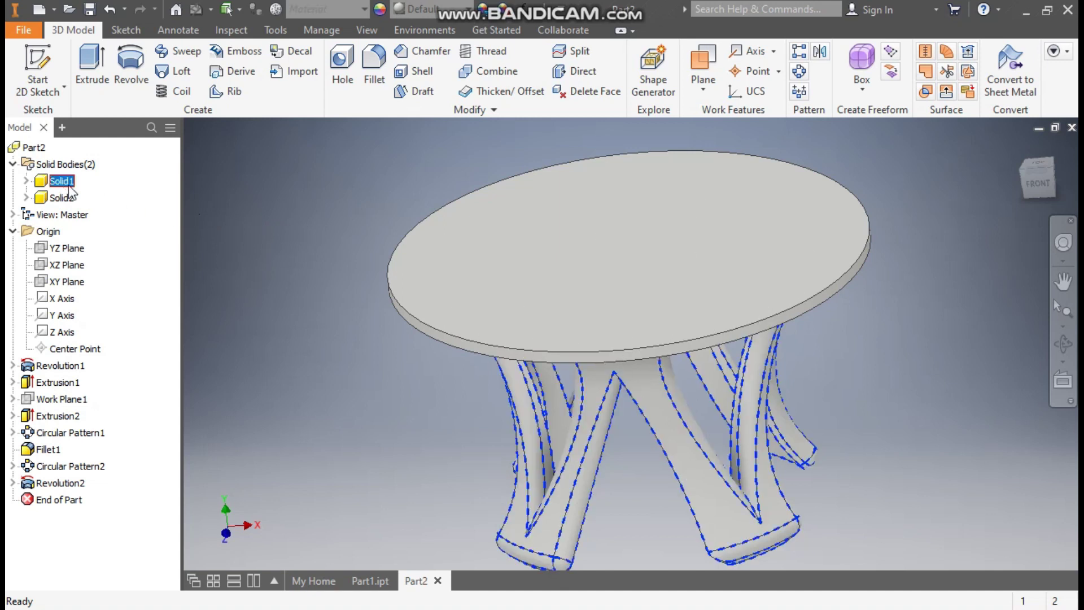
{"action": "left_click", "coordinate": [290, 334]}
{"action": "left_click", "coordinate": [732, 336]}
{"action": "left_click", "coordinate": [295, 255]}
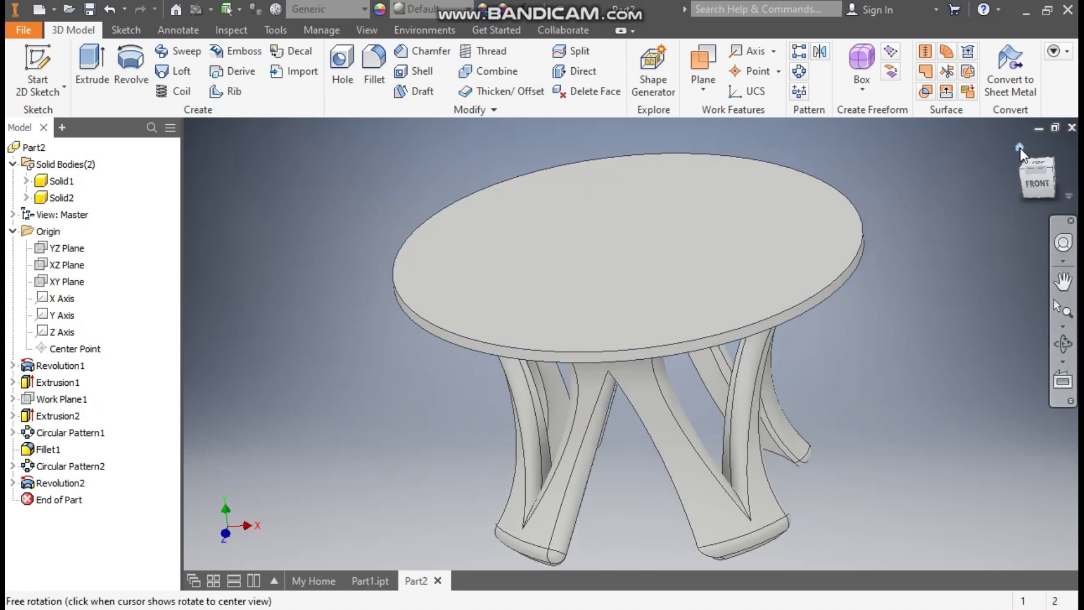
Apply the White Ash - Java appearance to Solid1, the body forming the table legs.
{"action": "left_click", "coordinate": [1021, 148]}
{"action": "key", "text": "F2"}
{"action": "key", "text": "Escape"}
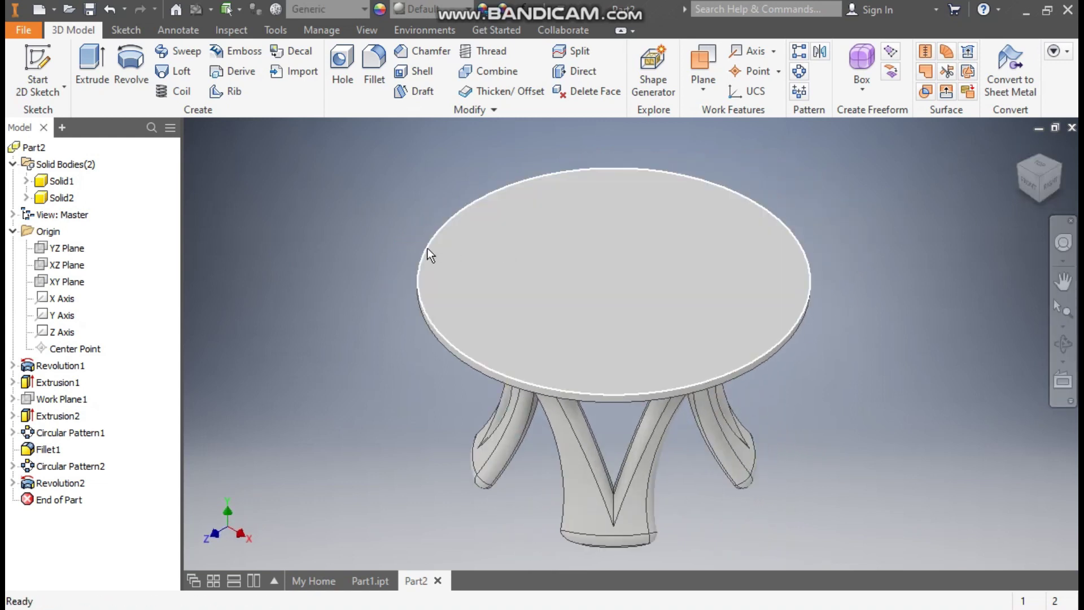
{"action": "mouse_move", "coordinate": [462, 336]}
{"action": "middle_mouse_down", "text": "shift"}
{"action": "mouse_move", "coordinate": [440, 307]}
{"action": "mouse_move", "coordinate": [455, 316]}
{"action": "middle_mouse_up", "text": "shift"}
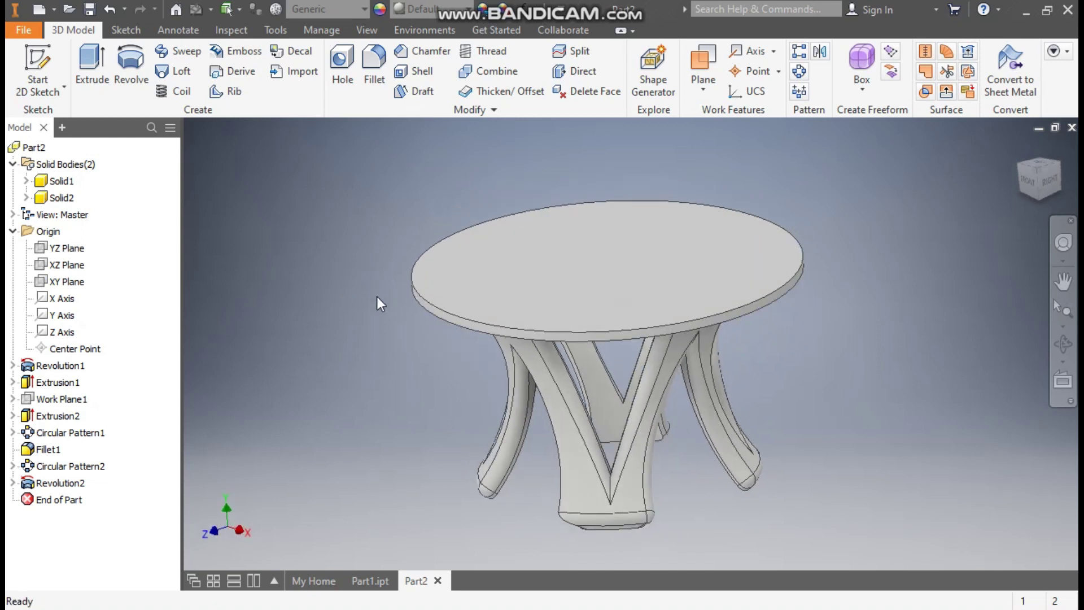
{"action": "left_click", "coordinate": [56, 181]}
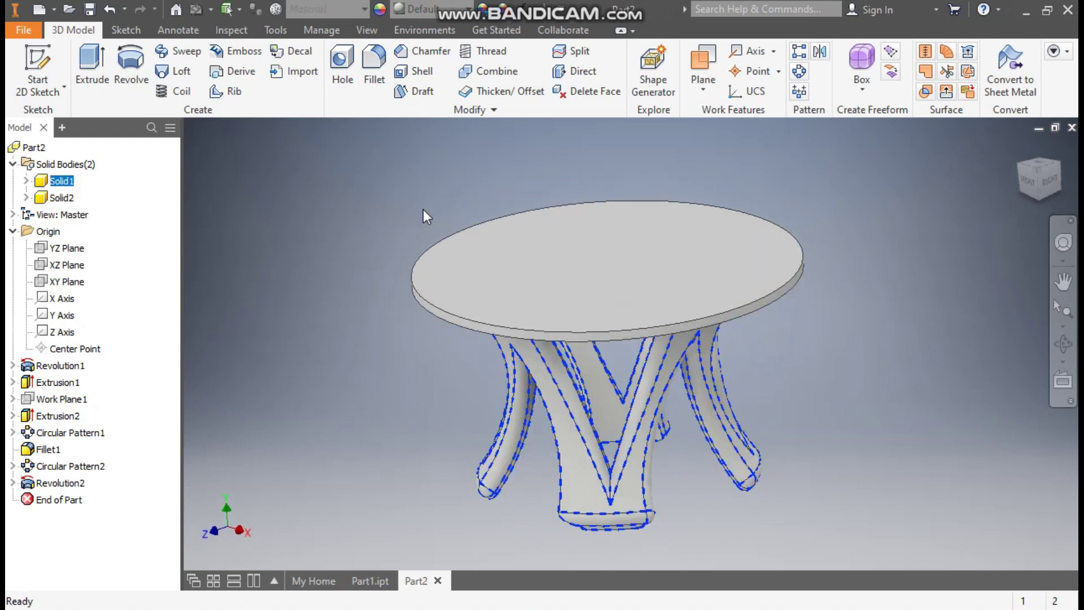
{"action": "left_click", "coordinate": [428, 12]}
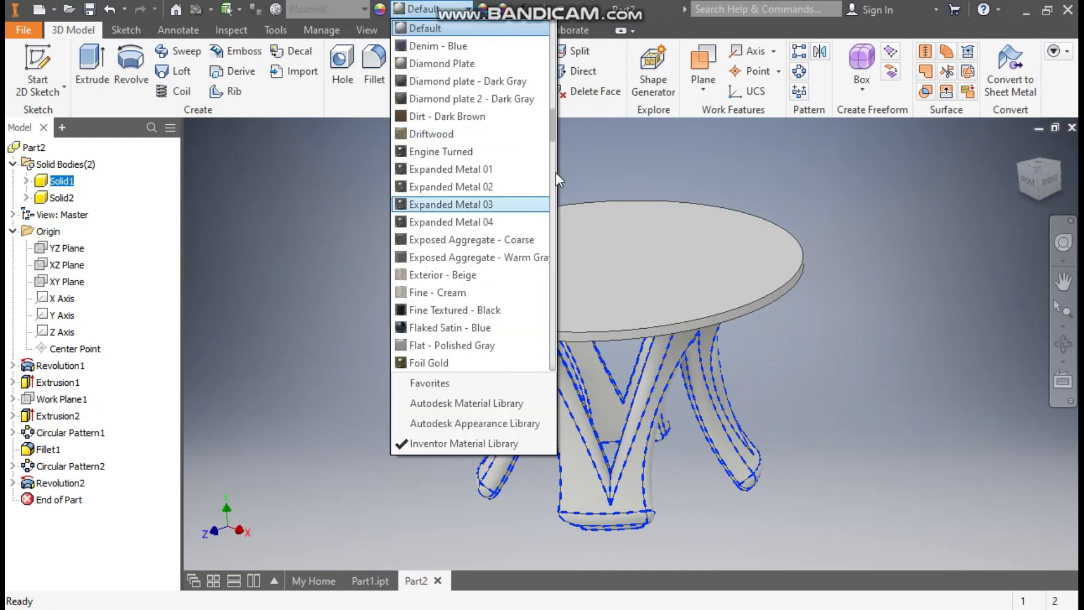
{"action": "scroll", "coordinate": [557, 135], "scroll_direction": "down", "scroll_amount": 1}
{"action": "left_click_drag", "start_coordinate": [557, 136], "coordinate": [562, 362]}
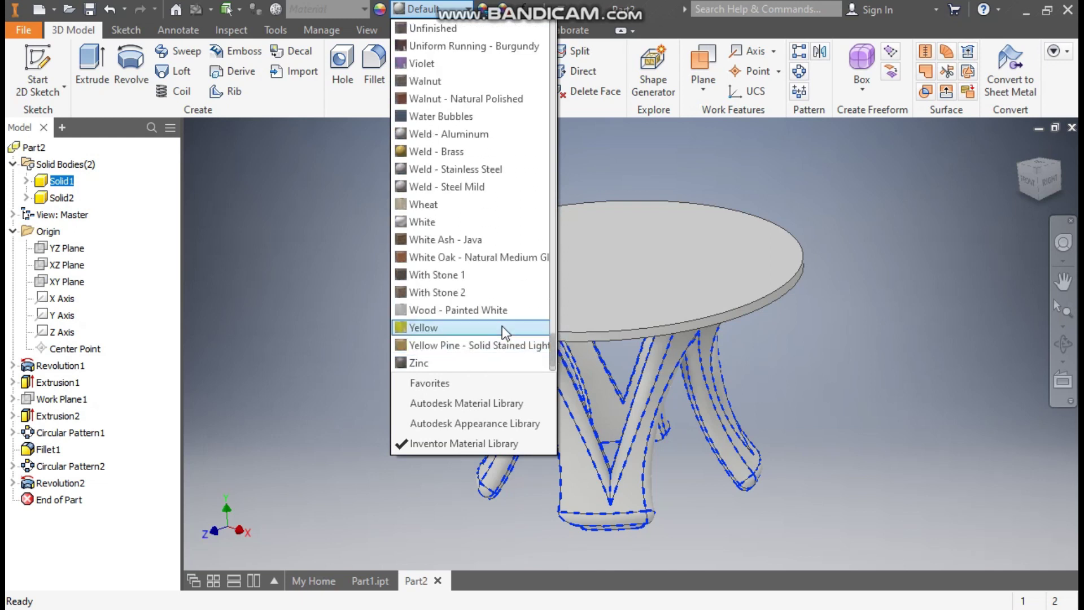
{"action": "left_click", "coordinate": [446, 241]}
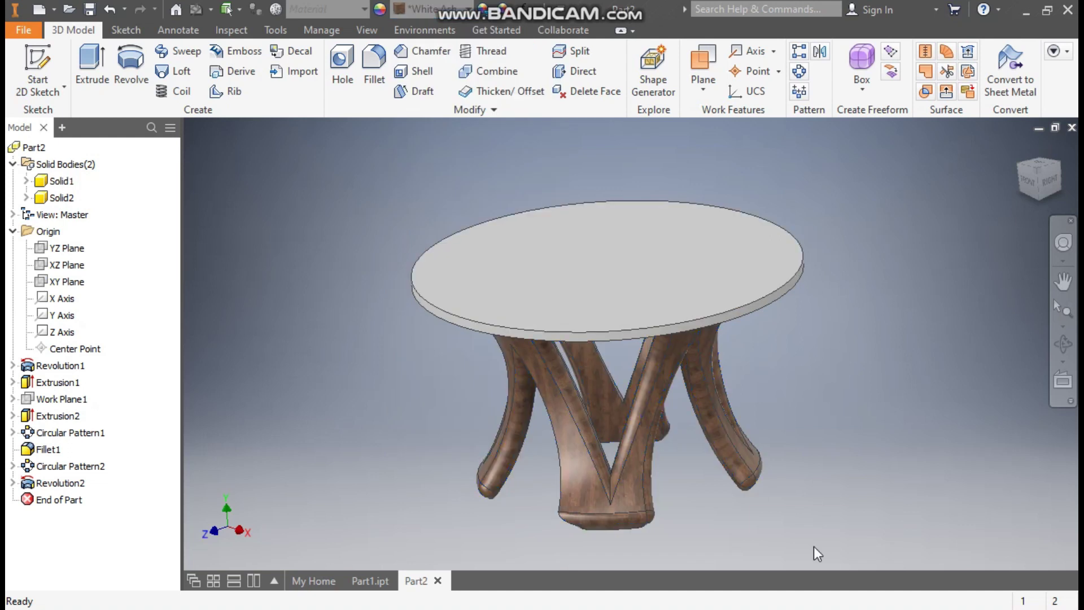
Give Solid2, the round tabletop, the Clear - Light glass appearance and clear the selection.
{"action": "scroll", "coordinate": [598, 539], "scroll_direction": "up", "scroll_amount": 5}
{"action": "scroll", "coordinate": [610, 508], "scroll_direction": "down", "scroll_amount": 3}
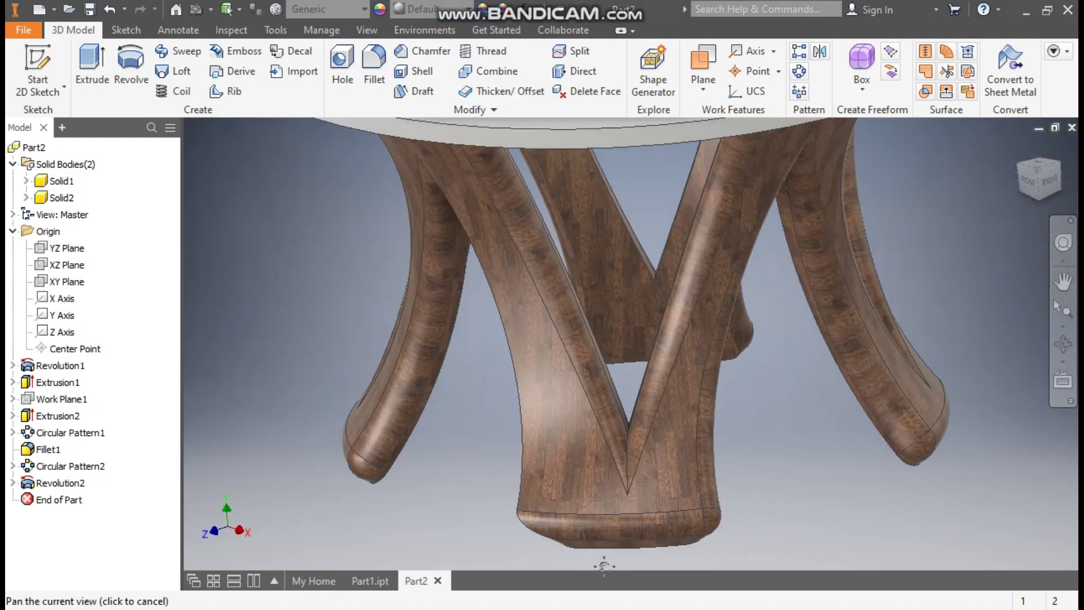
{"action": "scroll", "coordinate": [622, 468], "scroll_direction": "down", "scroll_amount": 2}
{"action": "middle_click_drag", "start_coordinate": [622, 468], "coordinate": [525, 328], "text": "shift"}
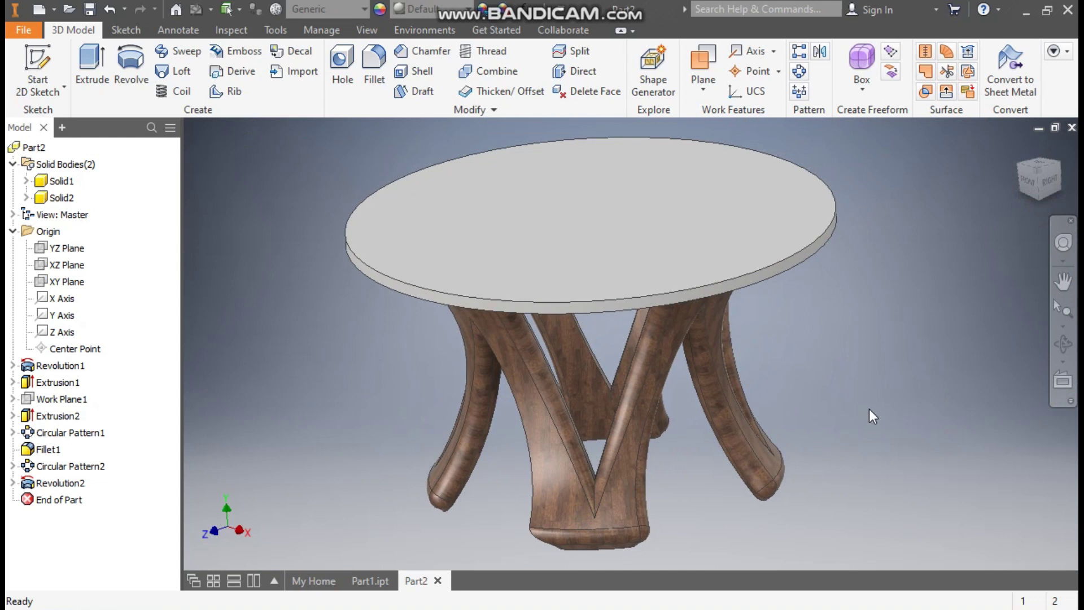
{"action": "left_click", "coordinate": [64, 198]}
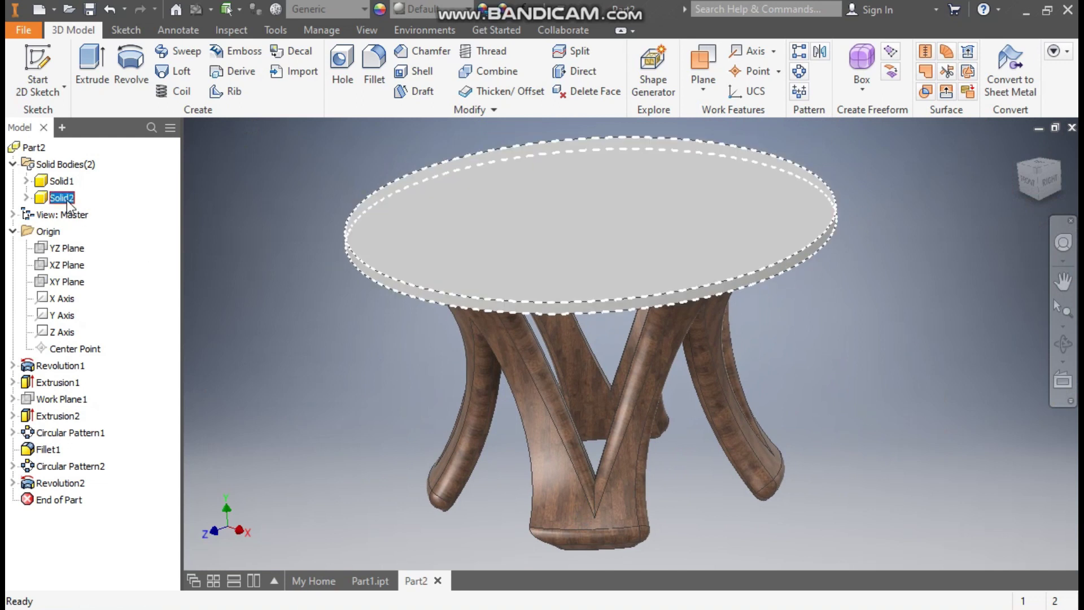
{"action": "left_click", "coordinate": [423, 9]}
{"action": "scroll", "coordinate": [500, 275], "scroll_direction": "down", "scroll_amount": 1}
{"action": "scroll", "coordinate": [500, 275], "scroll_direction": "down", "scroll_amount": 5}
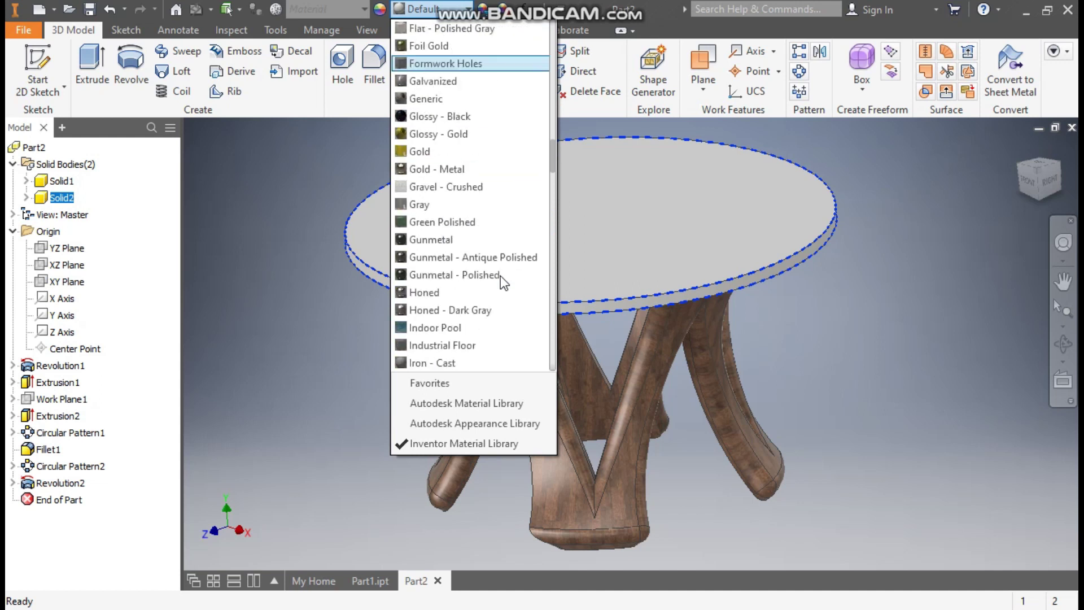
{"action": "scroll", "coordinate": [500, 276], "scroll_direction": "down", "scroll_amount": 4}
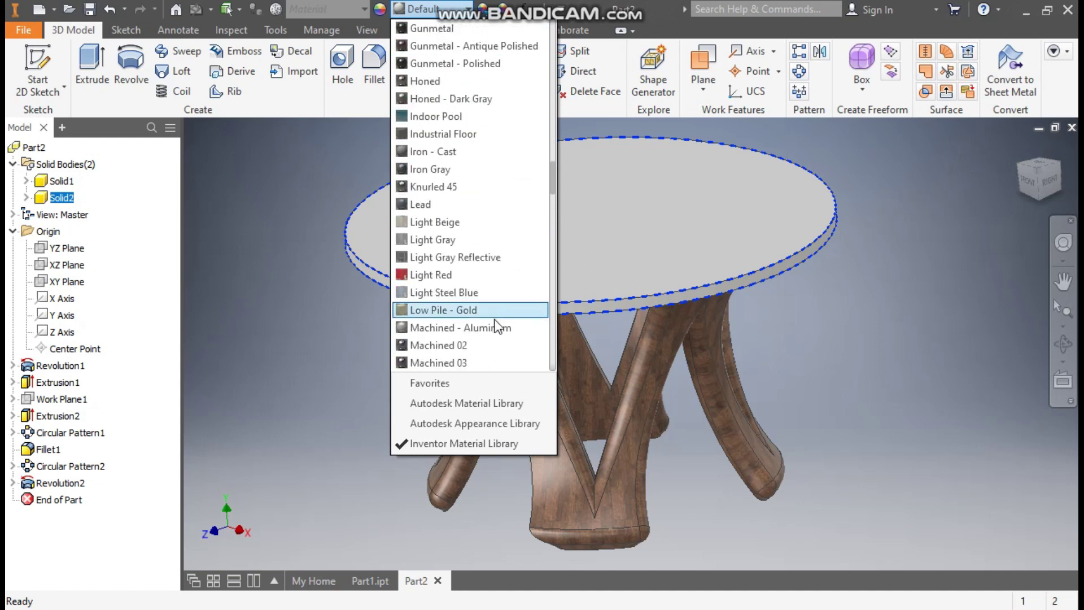
{"action": "scroll", "coordinate": [497, 326], "scroll_direction": "up", "scroll_amount": 14}
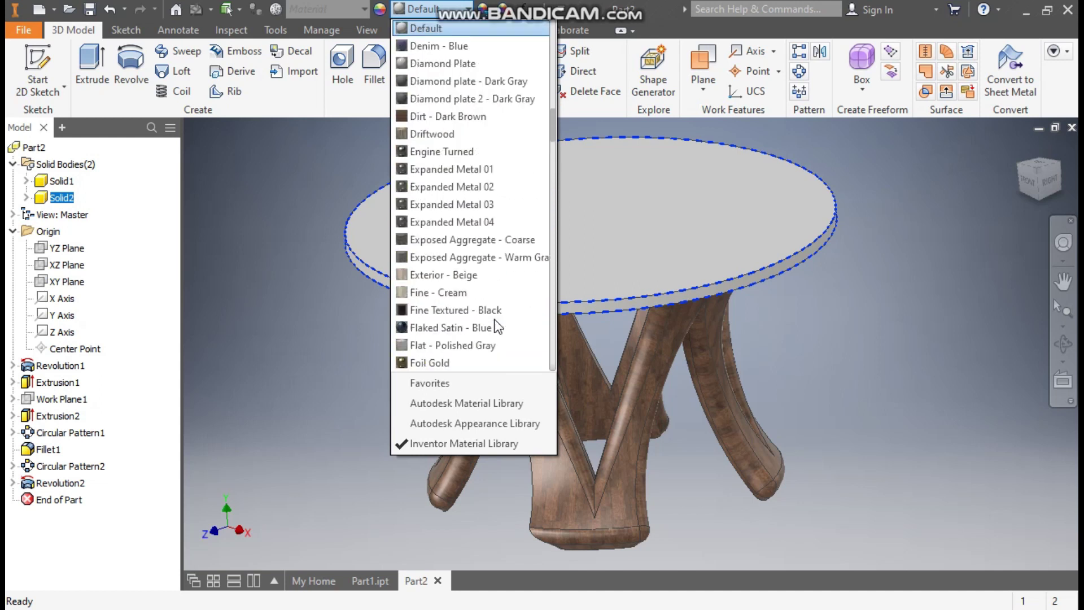
{"action": "scroll", "coordinate": [497, 326], "scroll_direction": "up", "scroll_amount": 3}
{"action": "scroll", "coordinate": [474, 248], "scroll_direction": "up", "scroll_amount": 6}
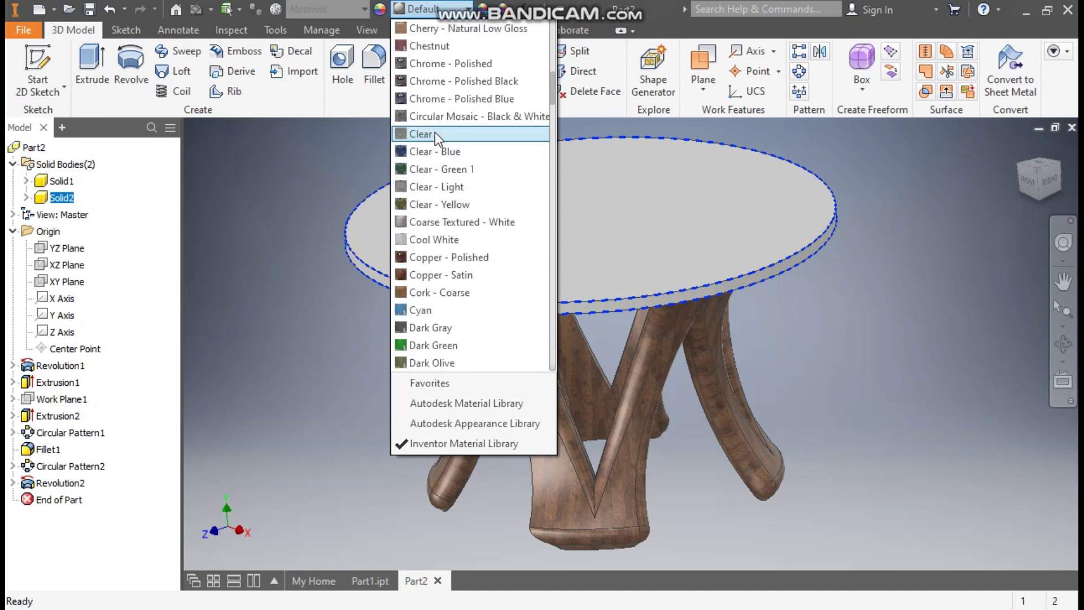
{"action": "left_click", "coordinate": [448, 186]}
{"action": "left_click", "coordinate": [849, 329]}
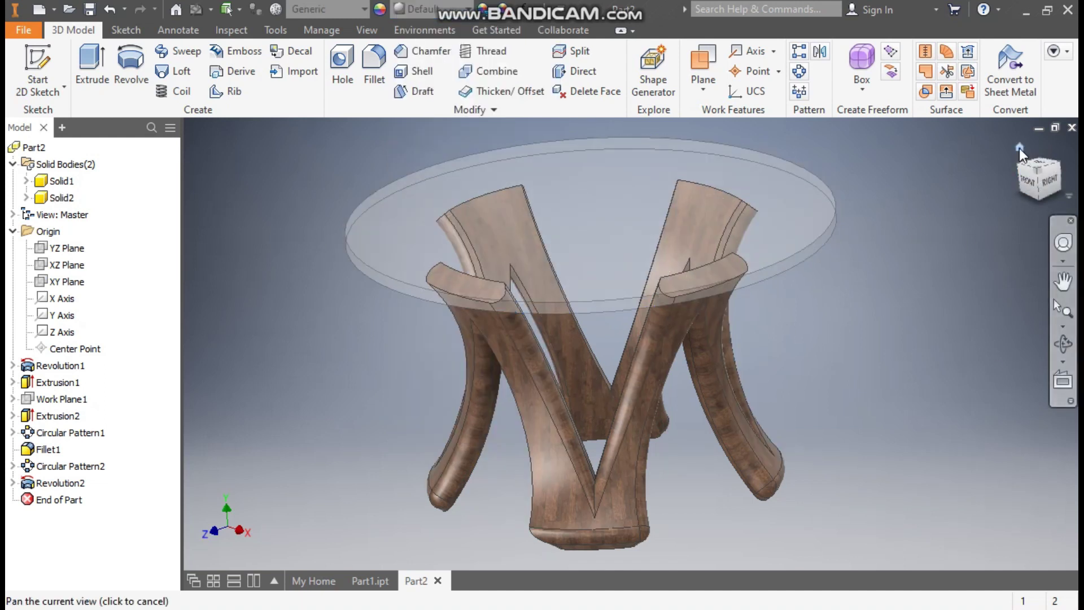
Examine the whole table with its glass top and wooden legs, starting from the home view.
{"action": "left_click", "coordinate": [1019, 147]}
{"action": "key", "text": "F4"}
{"action": "mouse_move", "coordinate": [728, 448]}
{"action": "left_mouse_down"}
{"action": "mouse_move", "coordinate": [731, 458]}
{"action": "mouse_move", "coordinate": [731, 436]}
{"action": "mouse_move", "coordinate": [713, 443]}
{"action": "left_mouse_up"}
{"action": "scroll", "coordinate": [734, 443], "scroll_direction": "up", "scroll_amount": 2}
{"action": "key", "text": "F2"}
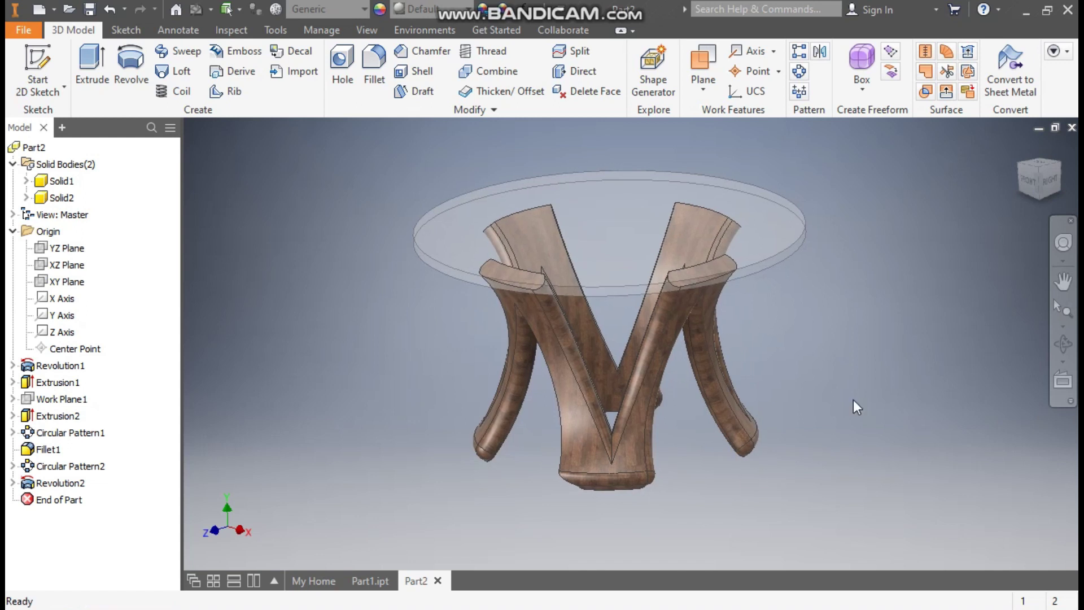